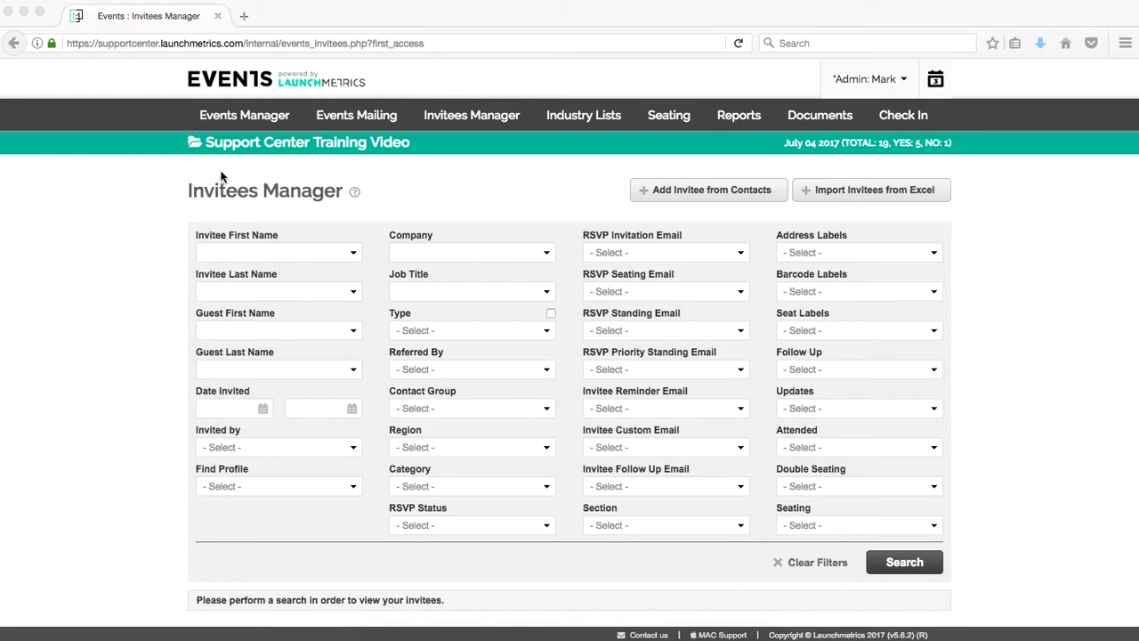
# Start a new seating chart in the Chart Builder using the A-1-1 (Section-Row-Seat) seating standard, without groups or levels.
pyautogui.moveTo(675, 119)
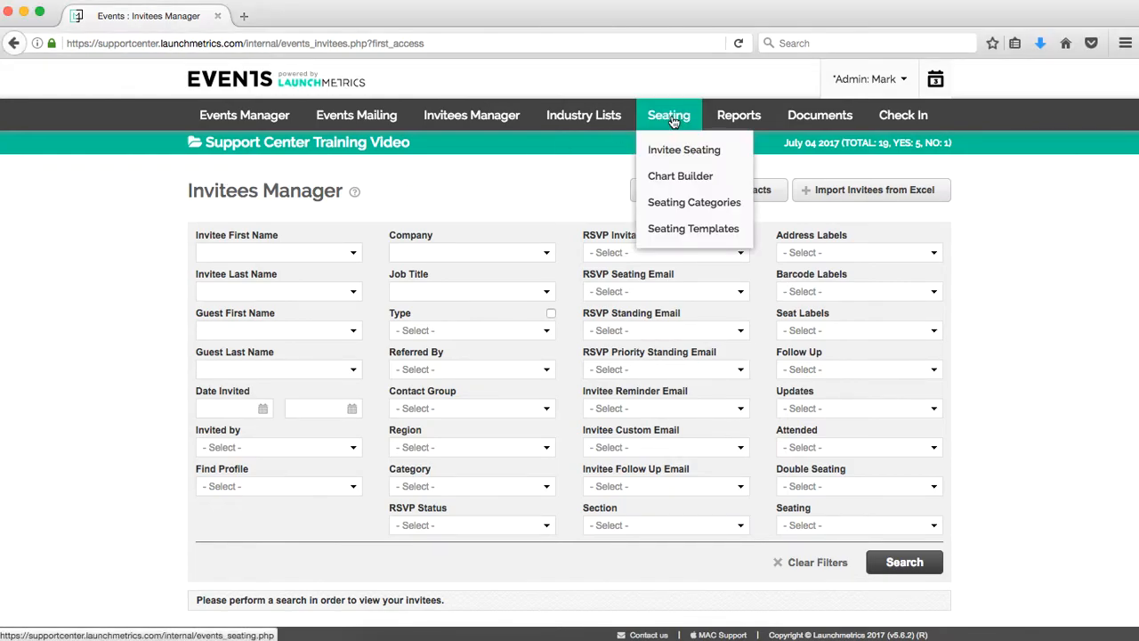
pyautogui.click(681, 177)
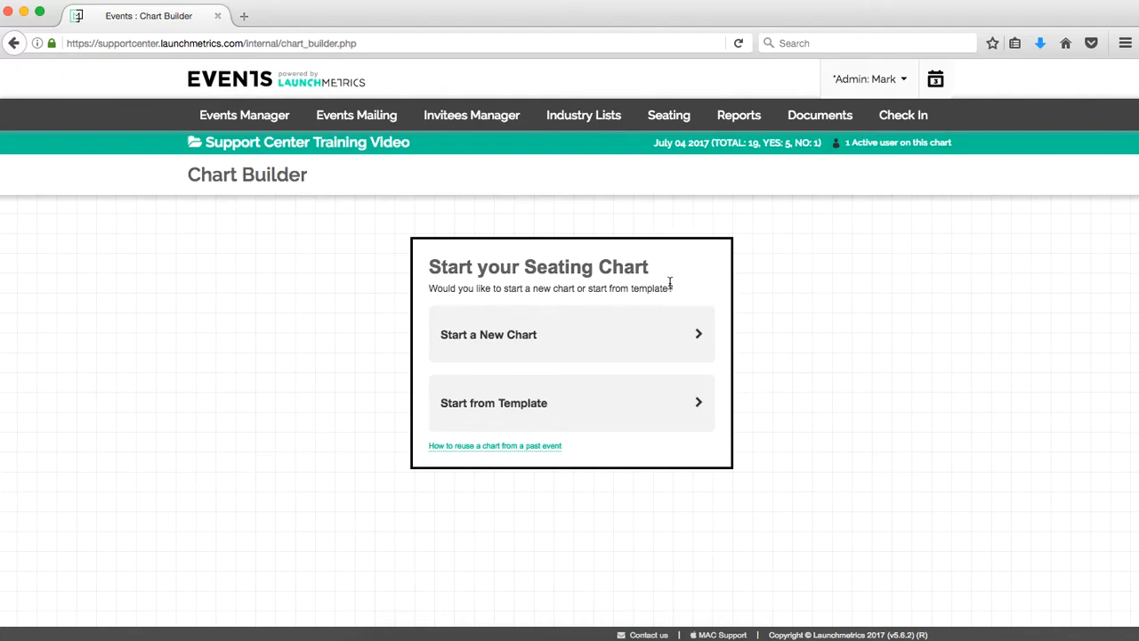
pyautogui.click(650, 337)
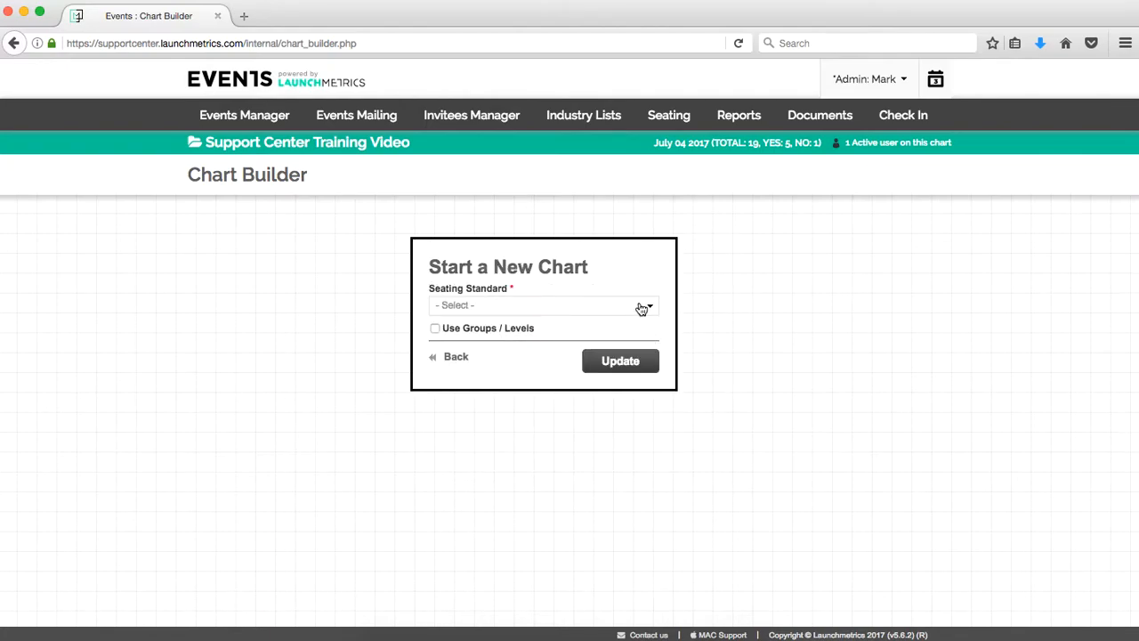
pyautogui.click(646, 309)
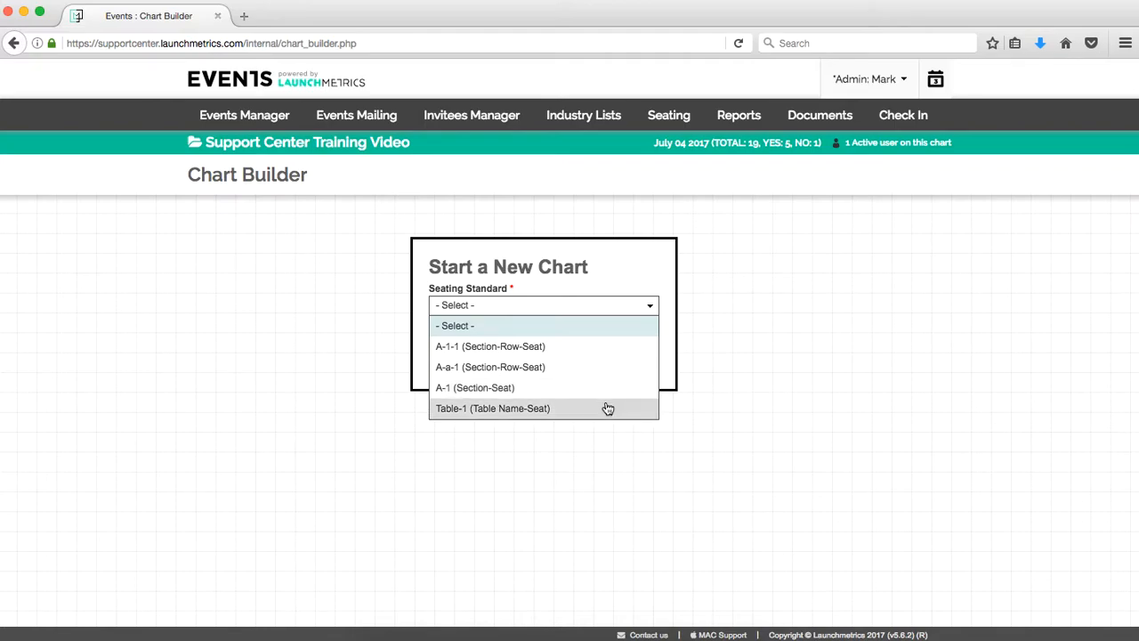
pyautogui.click(595, 351)
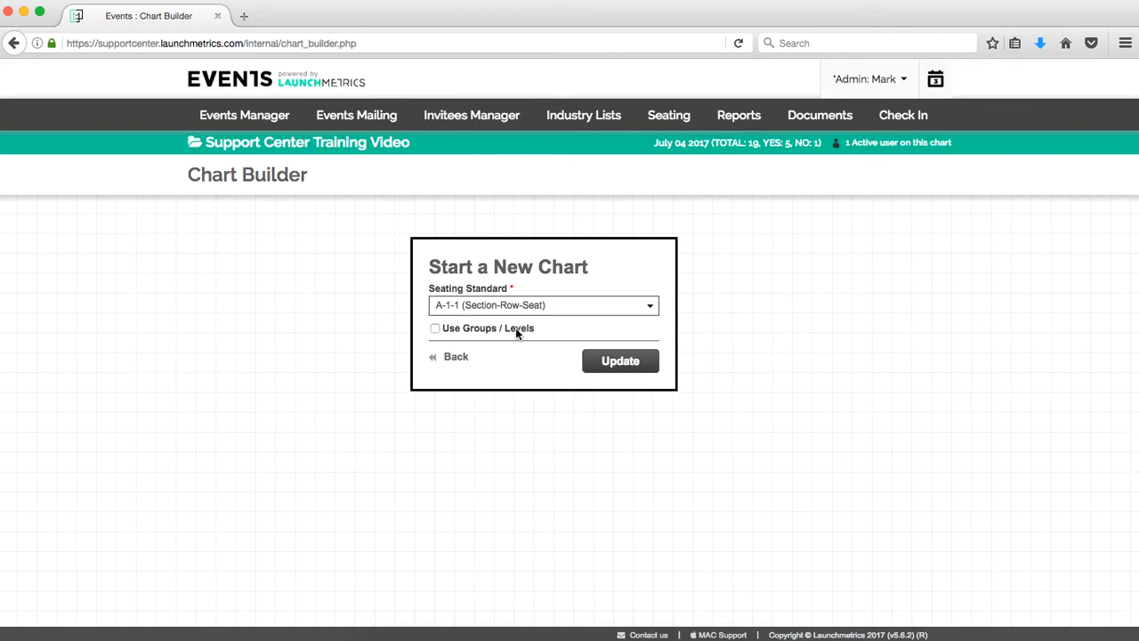
pyautogui.click(612, 368)
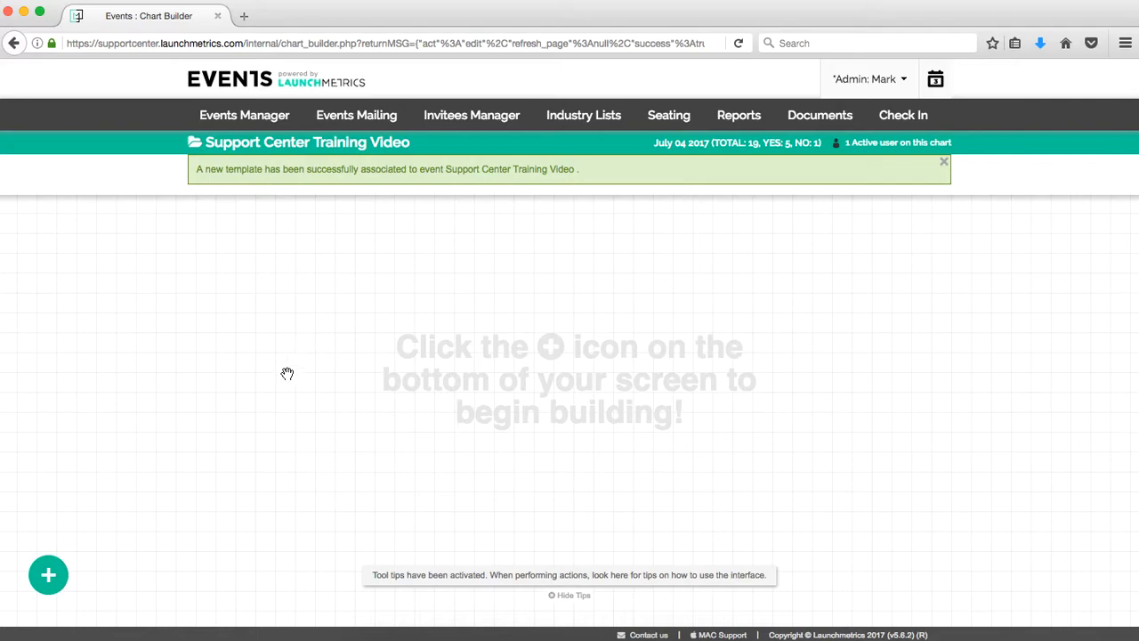
# Create a seat block for section A with rows 1 to 5 and seats 1 to 15, and place it in the canvas's left half.
pyautogui.click(49, 577)
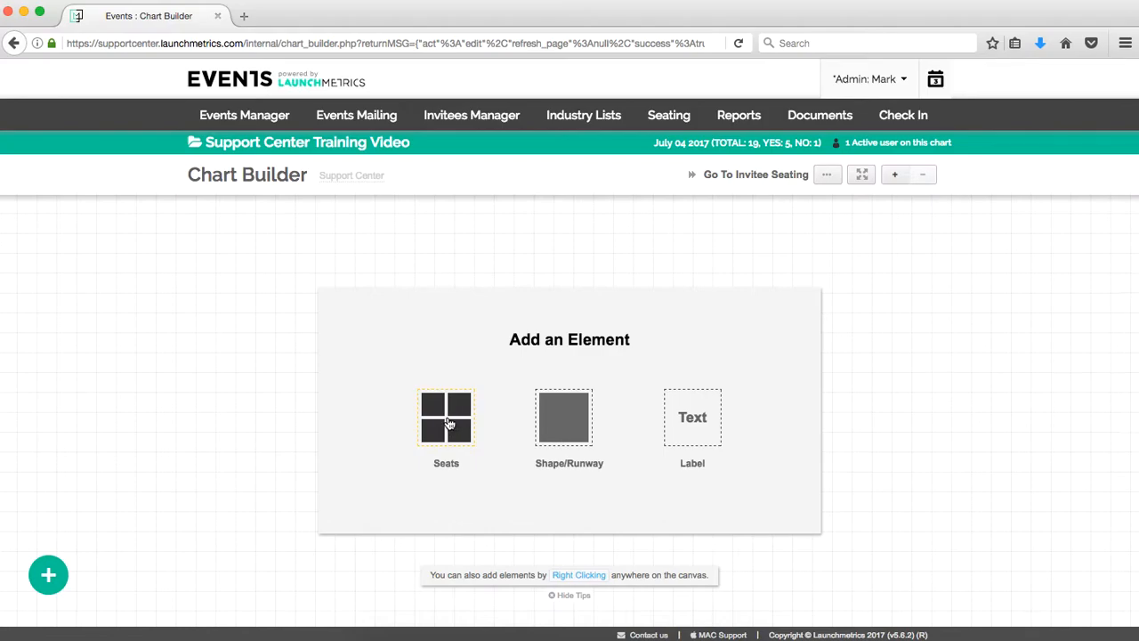
pyautogui.click(447, 424)
pyautogui.click(554, 300)
pyautogui.write('A')
pyautogui.press('Tab')
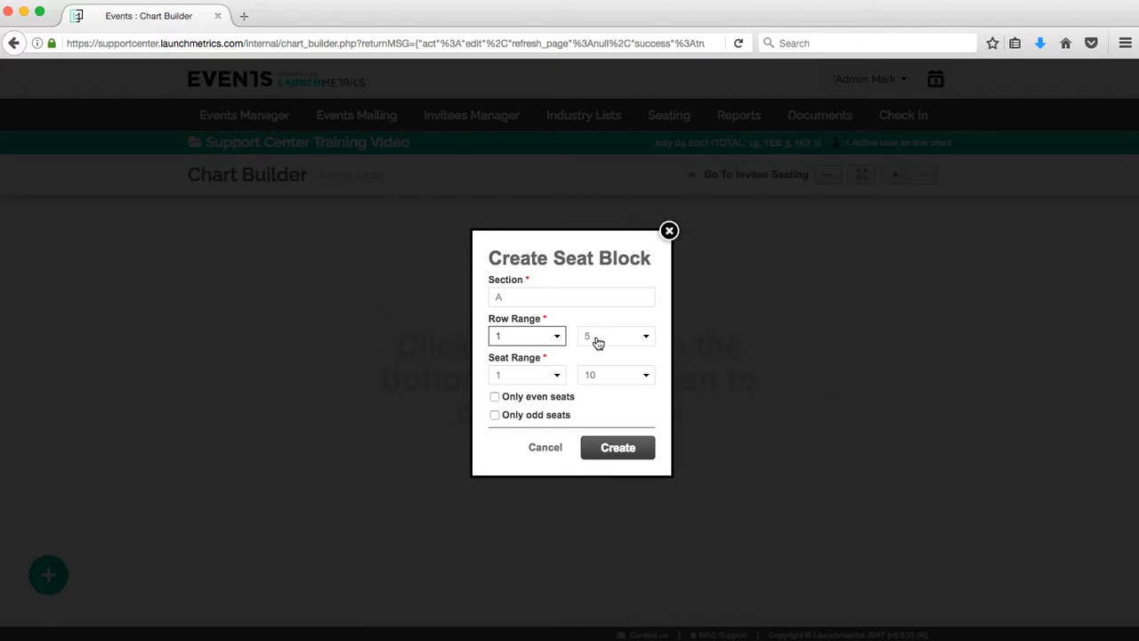
pyautogui.click(611, 376)
pyautogui.scroll(-3, 628, 472)
pyautogui.click(621, 531)
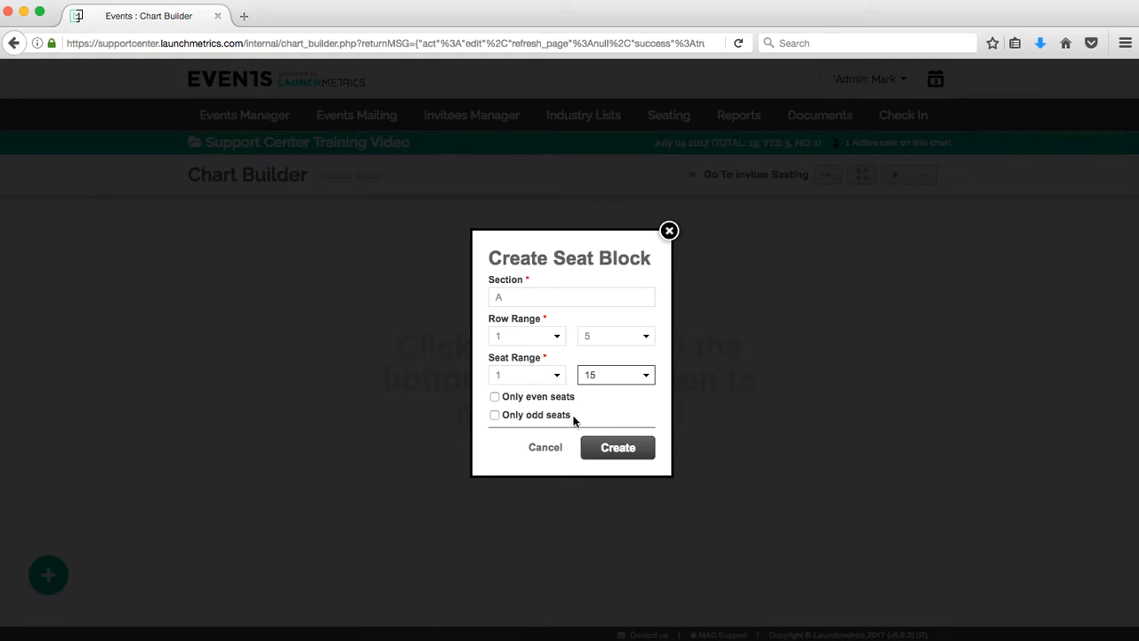
pyautogui.click(614, 452)
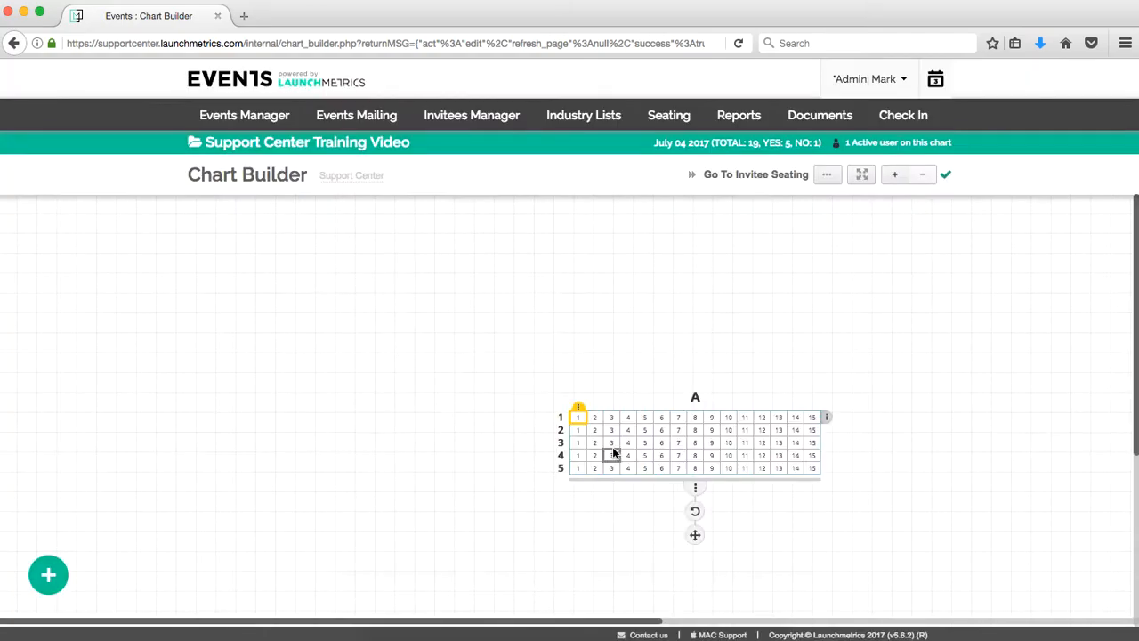
pyautogui.moveTo(699, 541); pyautogui.dragTo(363, 559)
# Create a seat block for section B with rows 1 to 5 and seats 1 to 10, and place it beside section A.
pyautogui.click(40, 583)
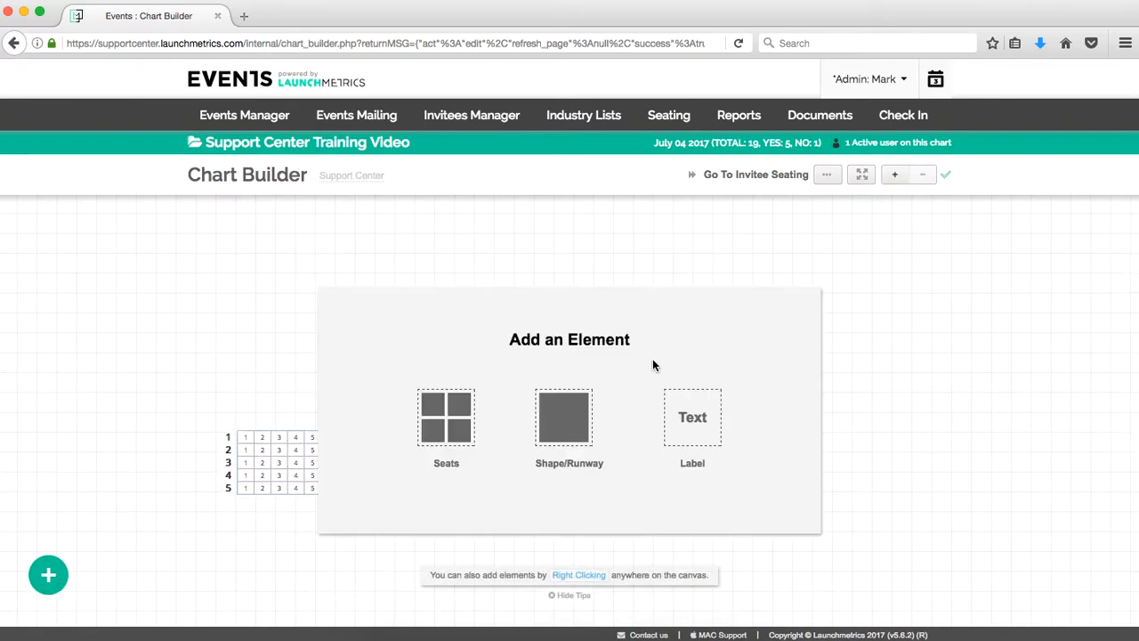
pyautogui.click(472, 413)
pyautogui.click(557, 297)
pyautogui.write('B')
pyautogui.press('Tab')
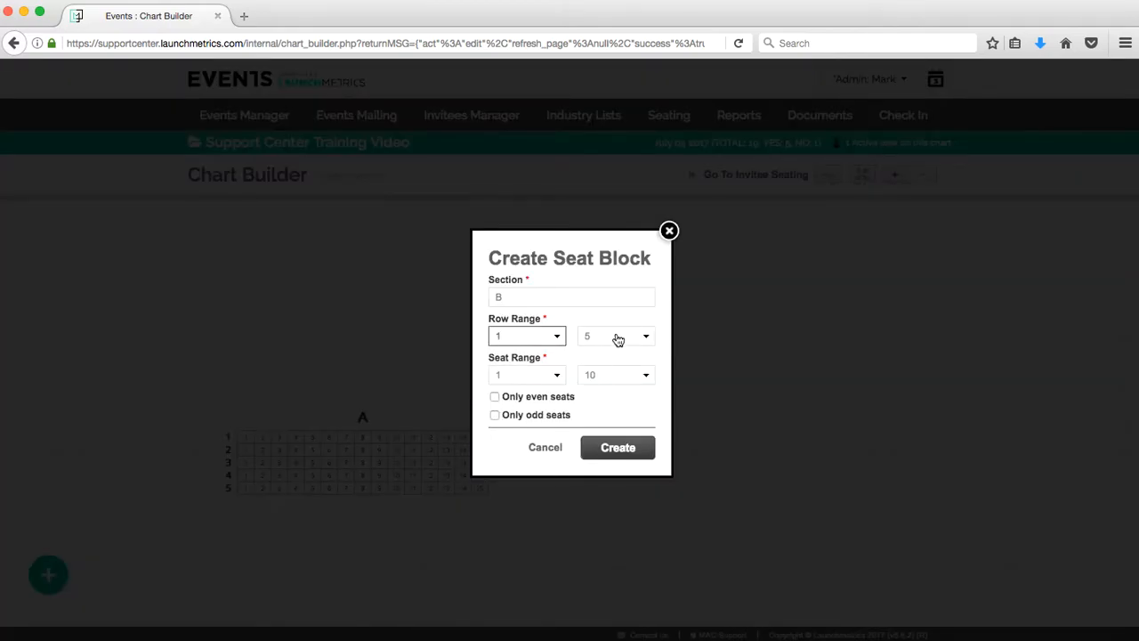
pyautogui.click(633, 446)
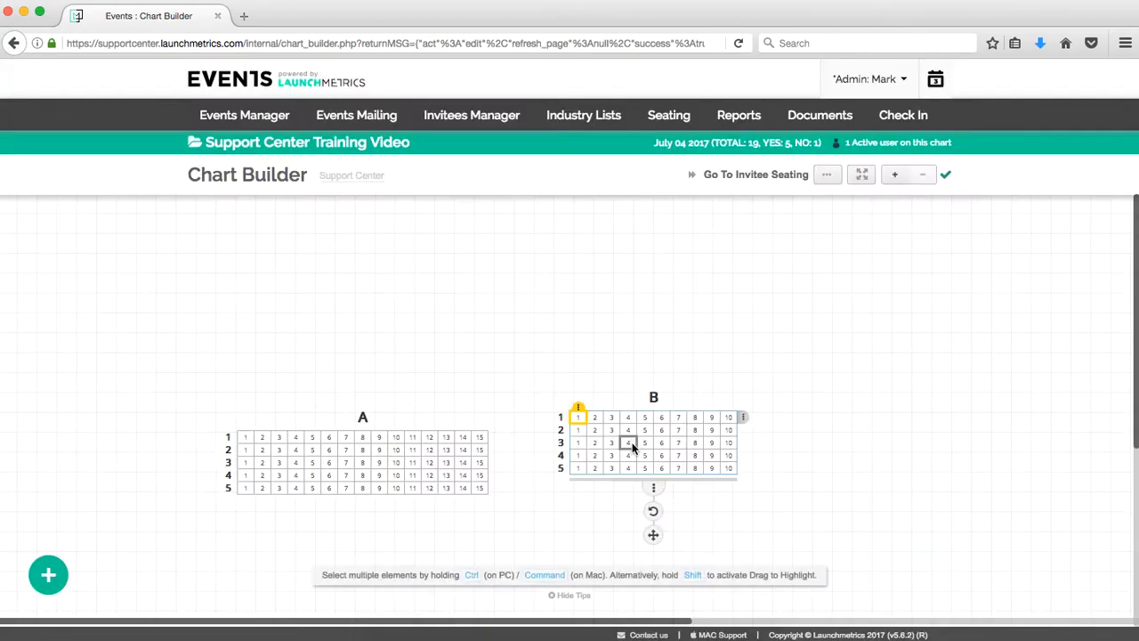
pyautogui.moveTo(660, 534); pyautogui.dragTo(634, 561)
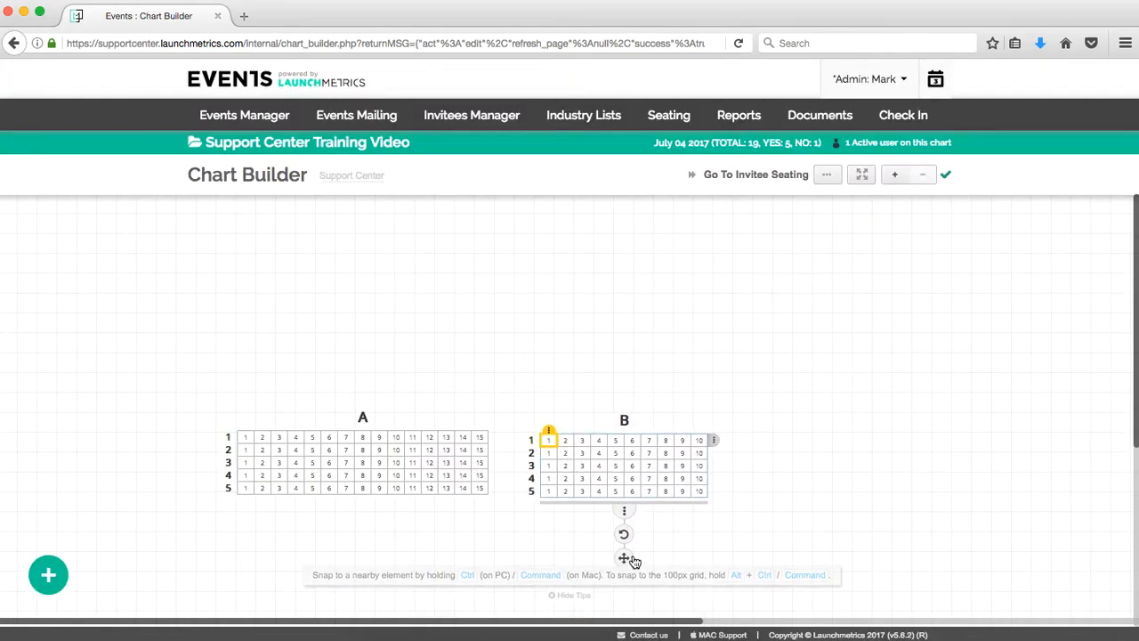
pyautogui.click(681, 531)
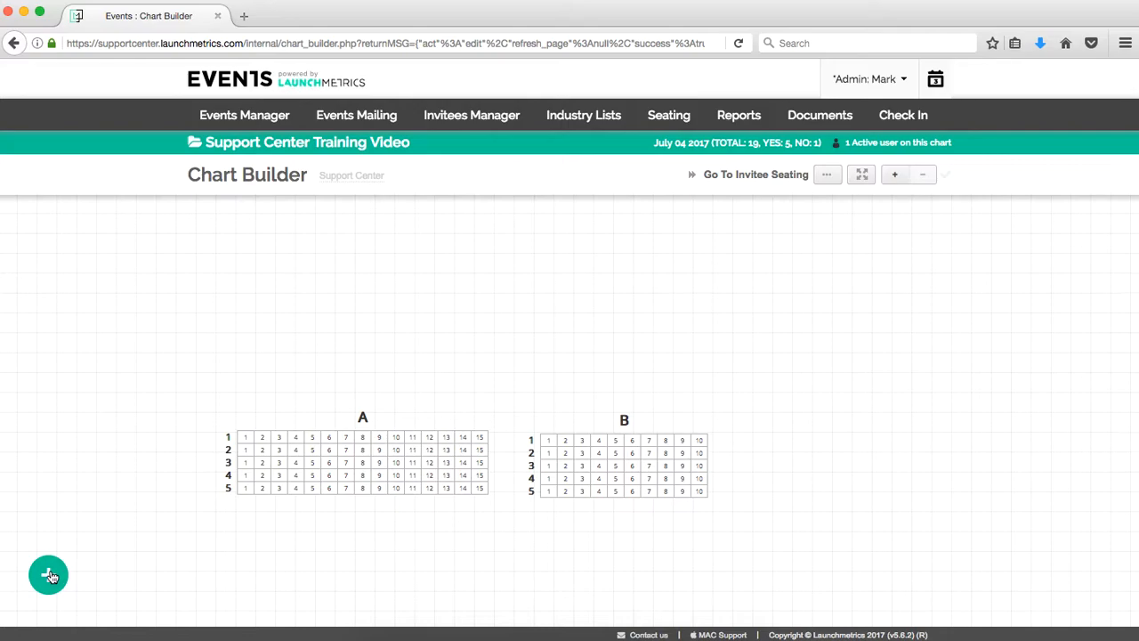
# Create a rectangular shape named RUNWAY with shape colour #444444, font colour #ffffff and font size 12.
pyautogui.click(50, 577)
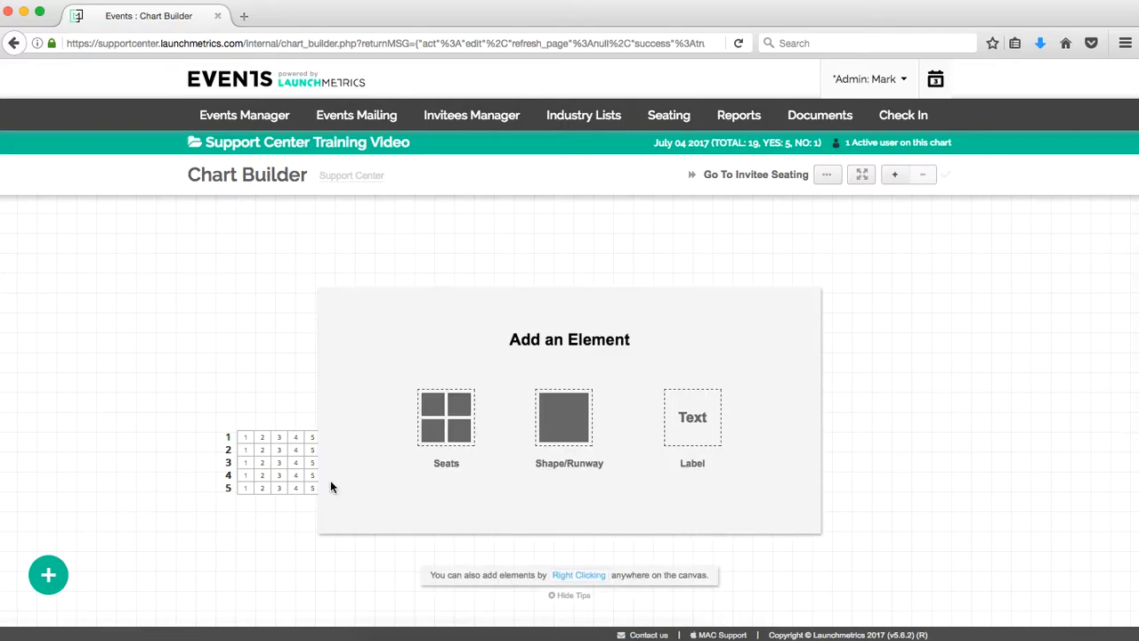
pyautogui.click(571, 408)
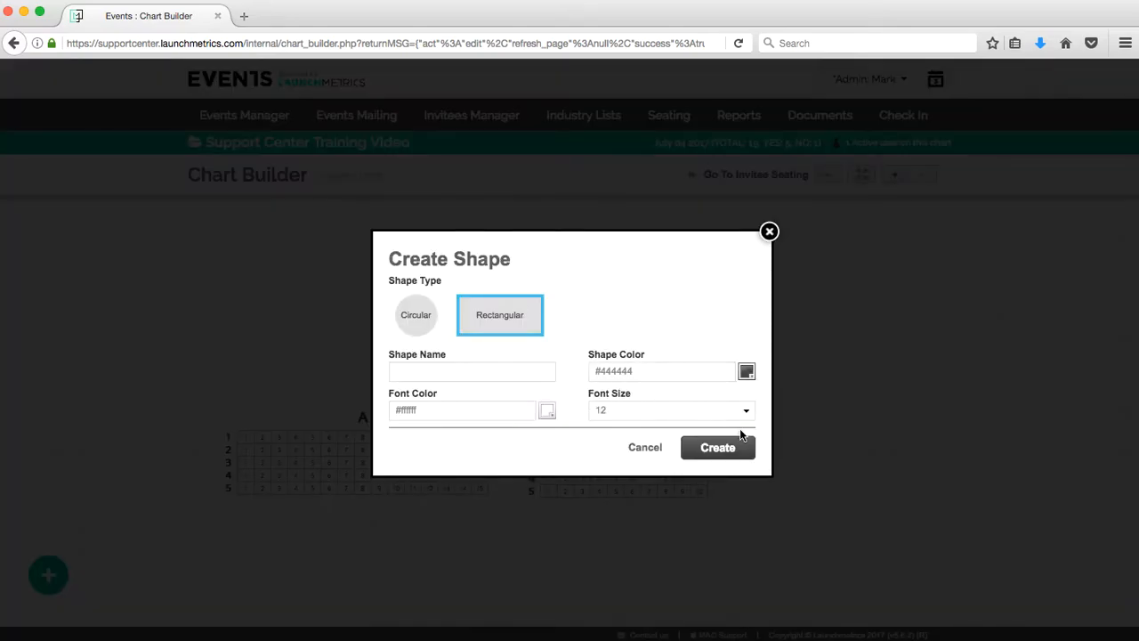
pyautogui.click(495, 370)
pyautogui.write('RUNWAY')
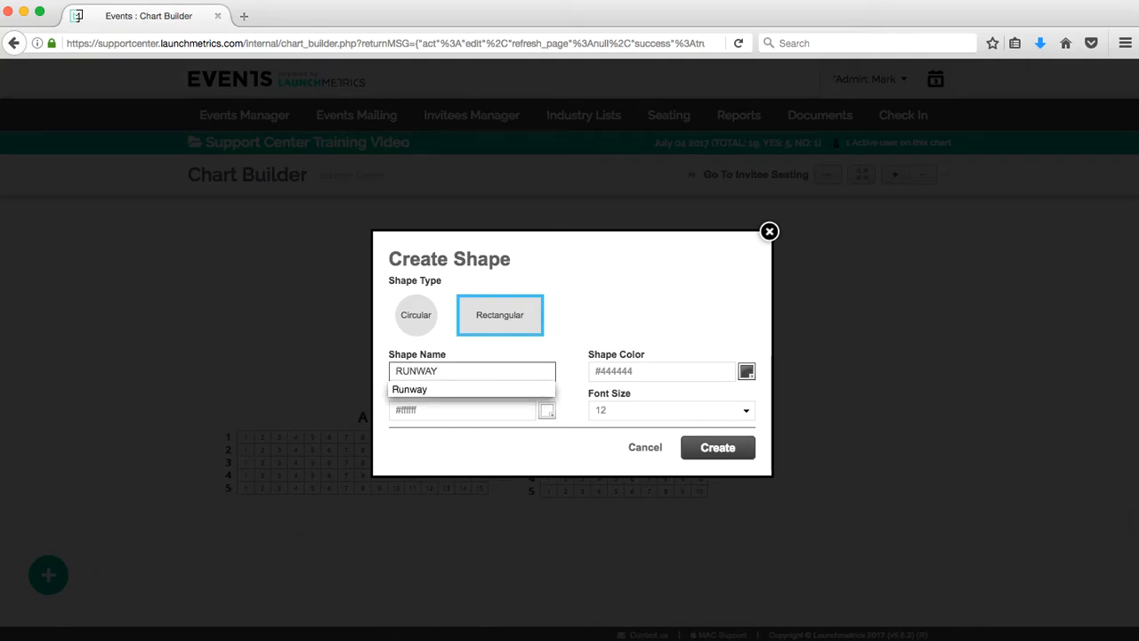
pyautogui.click(748, 449)
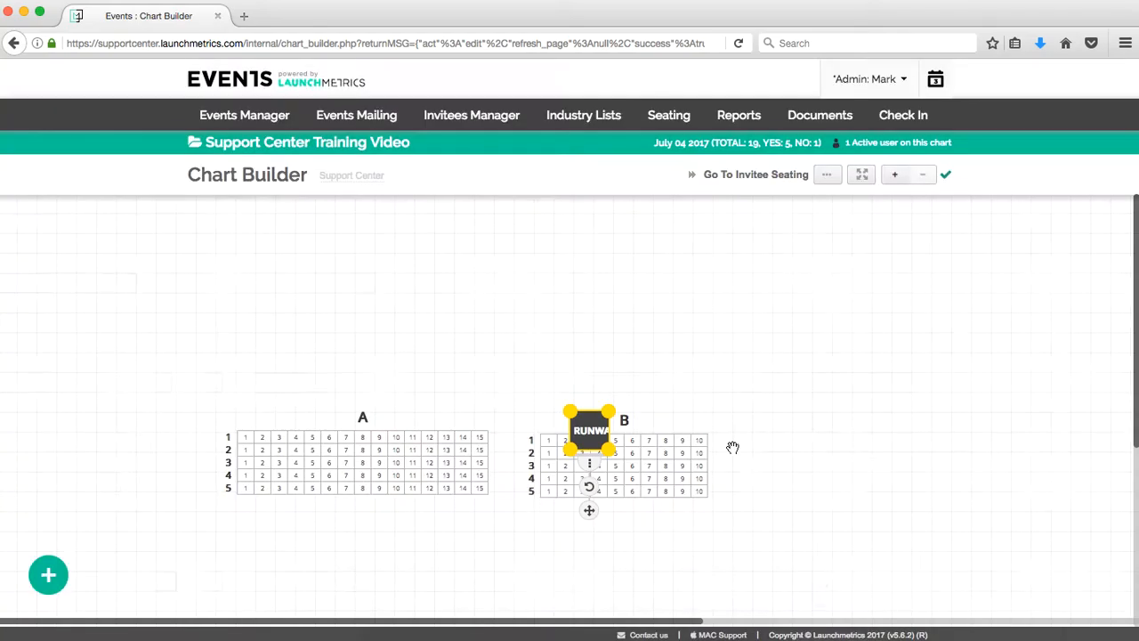
# Place the RUNWAY shape above the seat blocks and stretch it into a wide bar spanning both sections A and B.
pyautogui.moveTo(587, 512); pyautogui.dragTo(219, 436)
pyautogui.moveTo(241, 392); pyautogui.dragTo(747, 394)
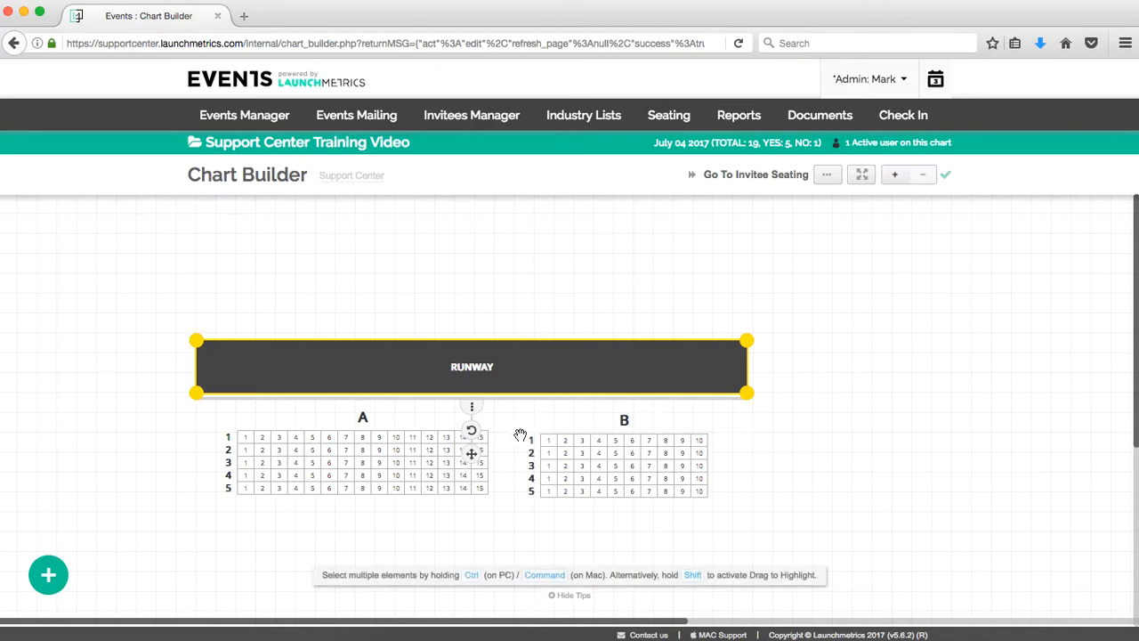
pyautogui.moveTo(471, 456)
pyautogui.mouseDown()
pyautogui.moveTo(466, 408)
pyautogui.moveTo(463, 425)
pyautogui.moveTo(478, 407)
pyautogui.moveTo(466, 449)
pyautogui.mouseUp()
pyautogui.click(179, 450)
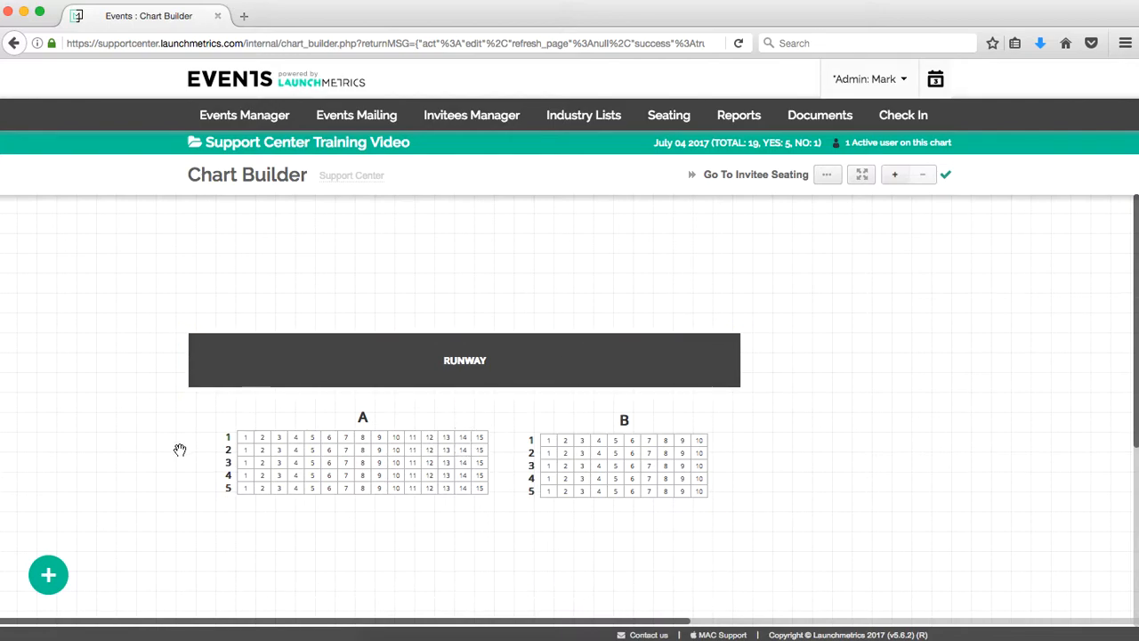
# Add a MEDIA RISER label in font size 12 and set it vertically just beyond the runway's right end.
pyautogui.click(49, 574)
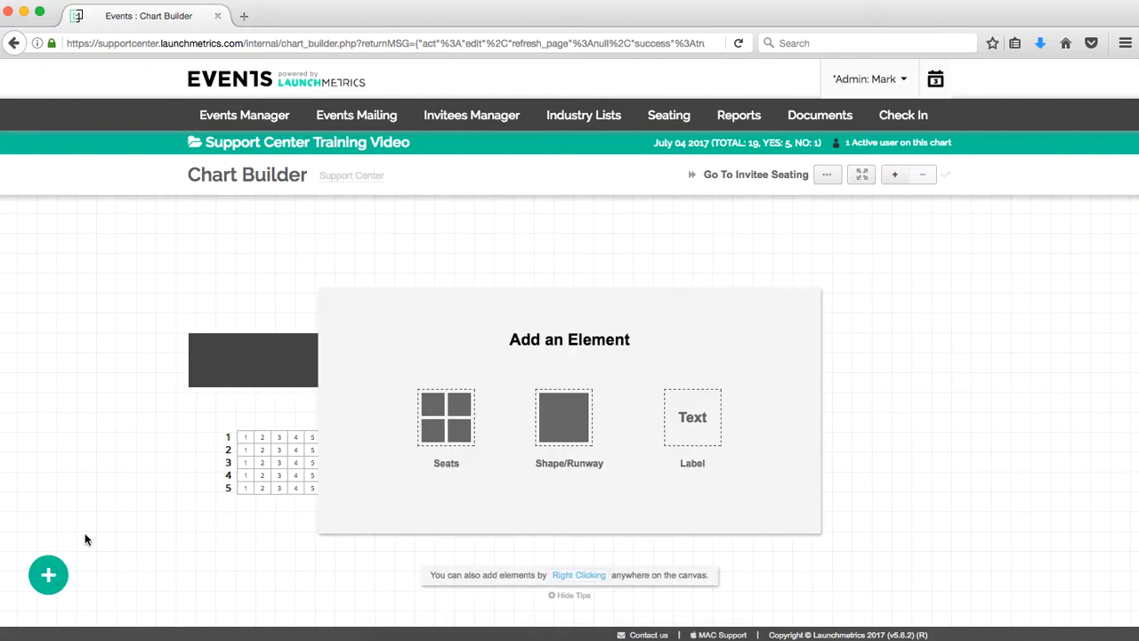
pyautogui.click(695, 420)
pyautogui.tripleClick(493, 339)
pyautogui.write('MED')
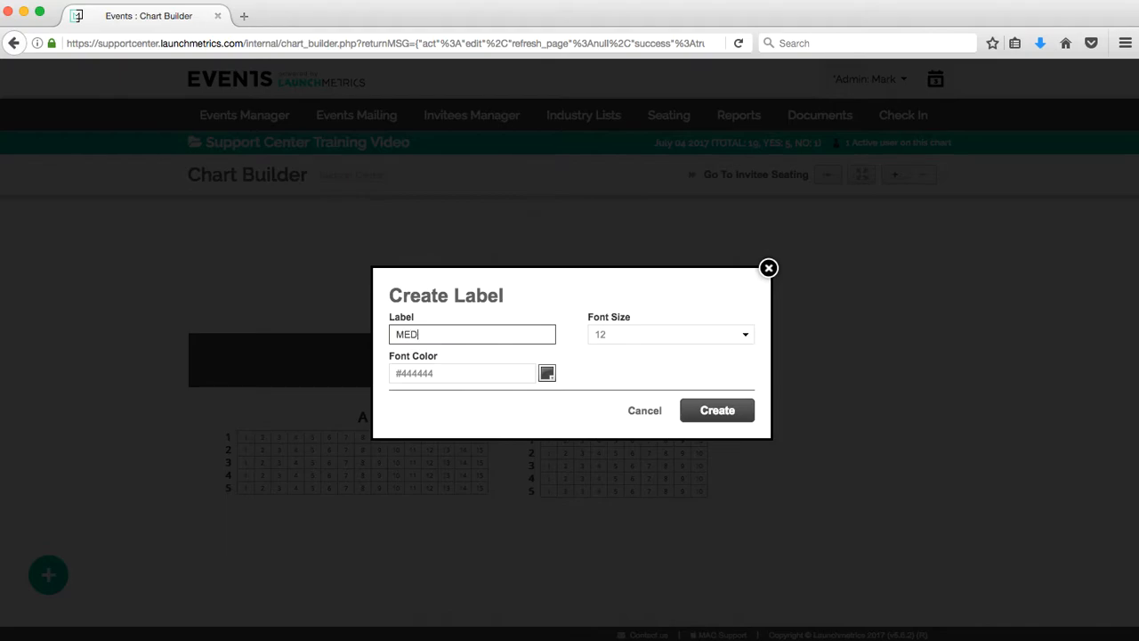
pyautogui.write('IA RISER')
pyautogui.press('Return')
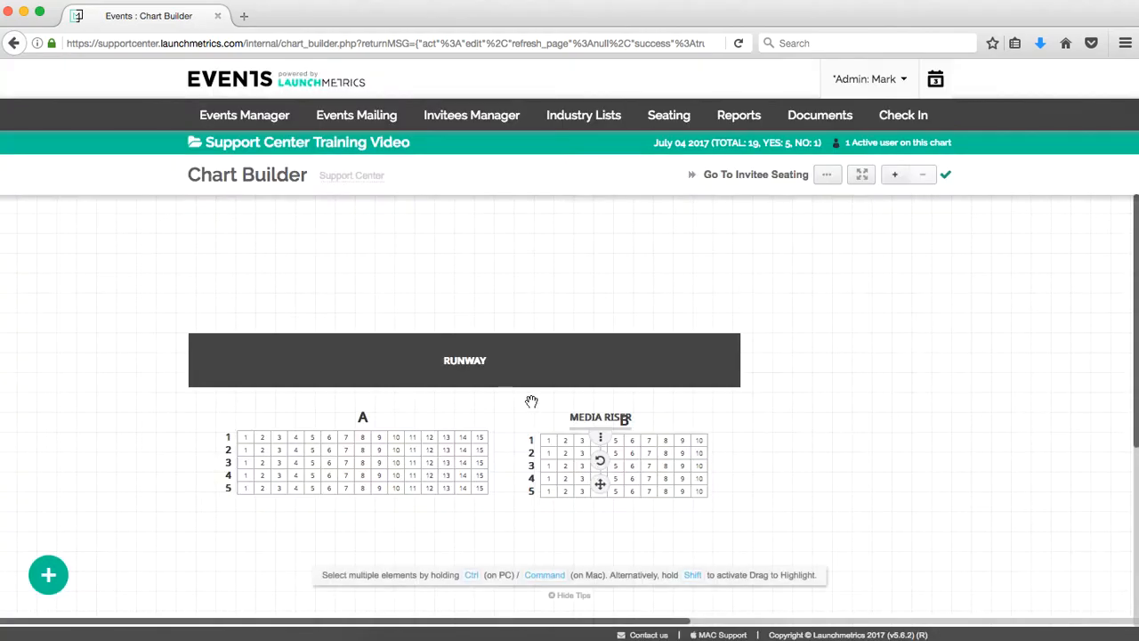
pyautogui.moveTo(599, 486); pyautogui.dragTo(719, 365)
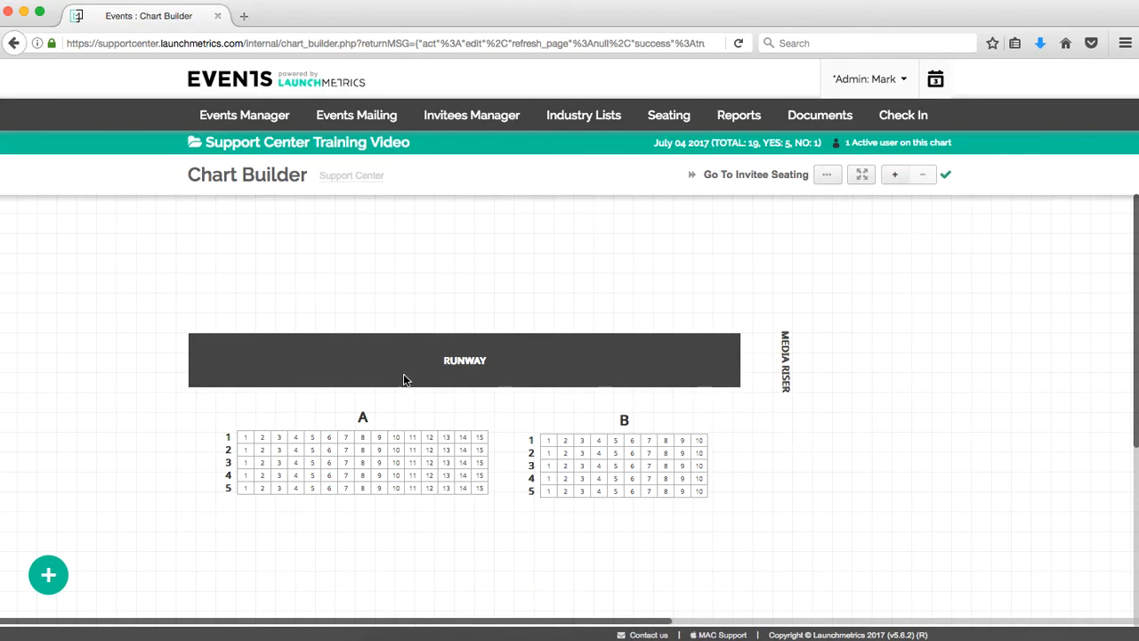
pyautogui.click(49, 574)
pyautogui.click(454, 436)
pyautogui.click(546, 296)
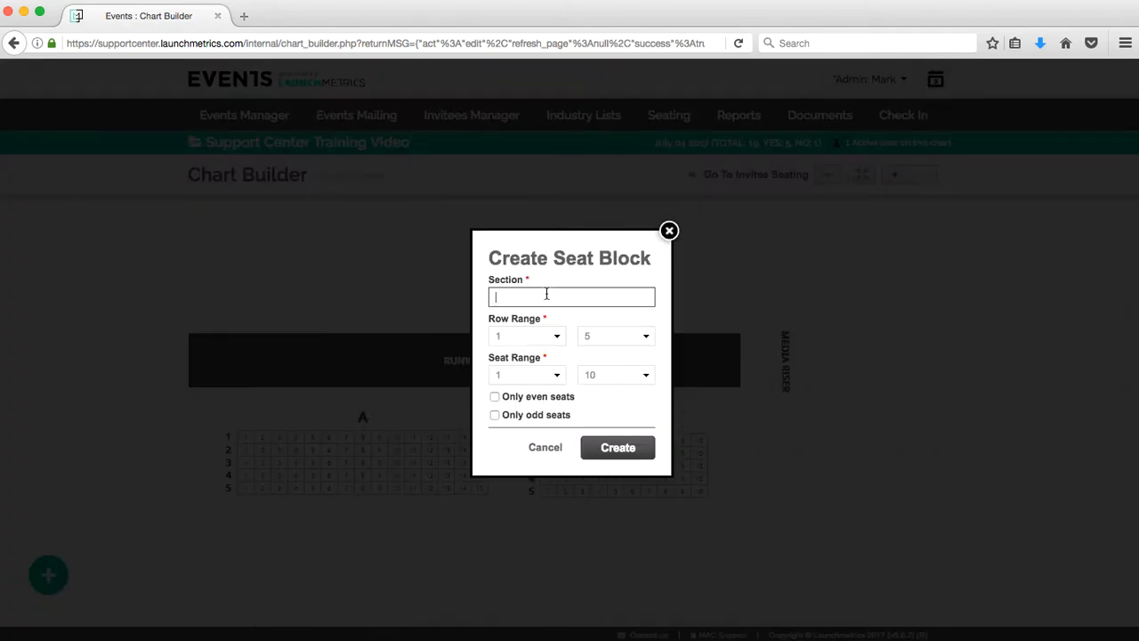
pyautogui.click(669, 232)
# Add a MODEL ENTRANCE label in font size 12 and set it vertically just beyond the runway's left end.
pyautogui.click(49, 575)
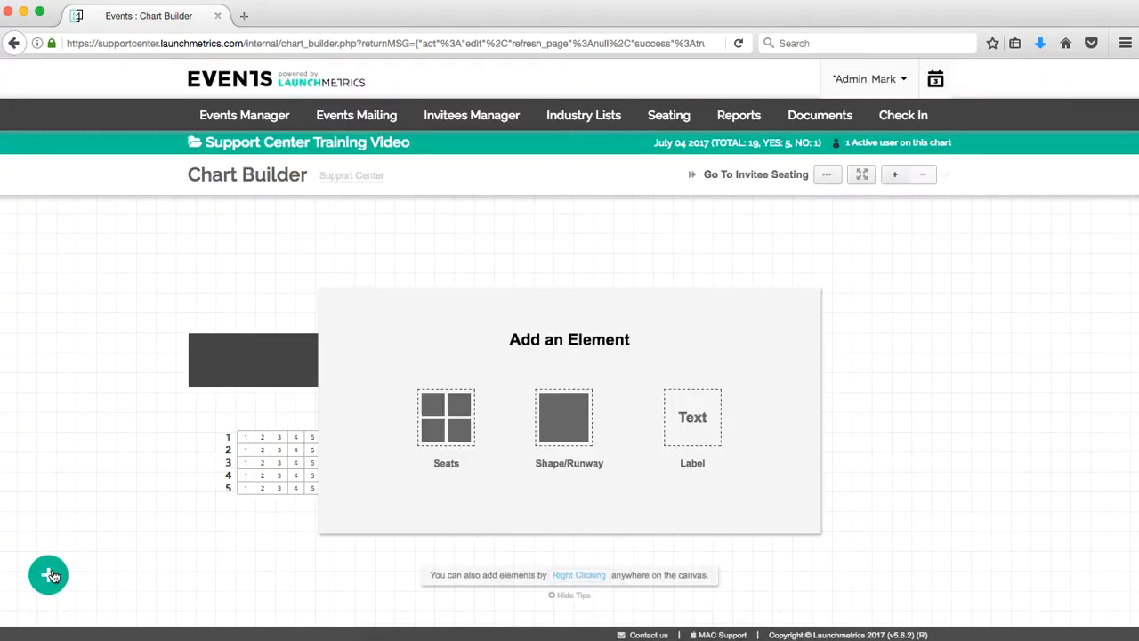
pyautogui.click(683, 428)
pyautogui.click(513, 331)
pyautogui.press('super+a')
pyautogui.write('MODEL ')
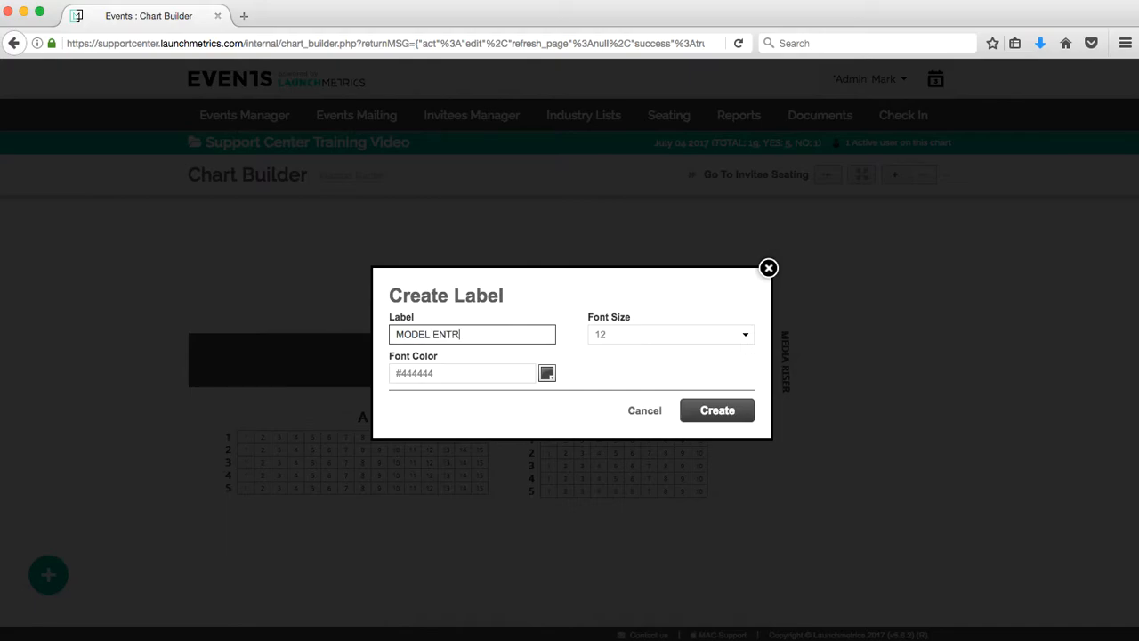
pyautogui.write('ENTRANCE')
pyautogui.press('Return')
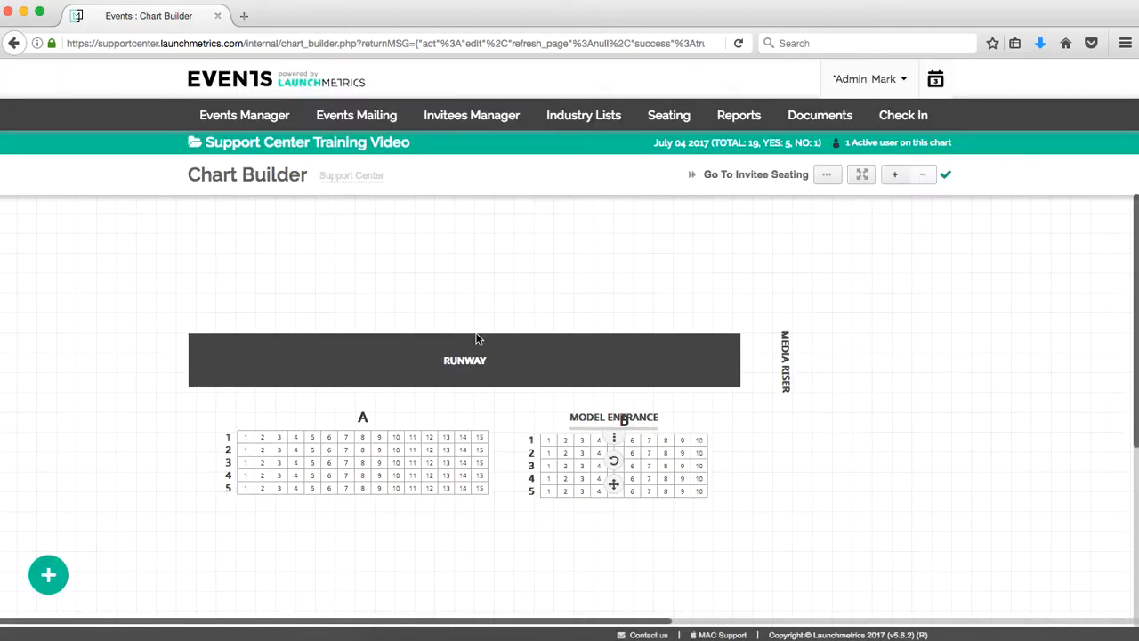
pyautogui.moveTo(621, 492); pyautogui.dragTo(89, 362)
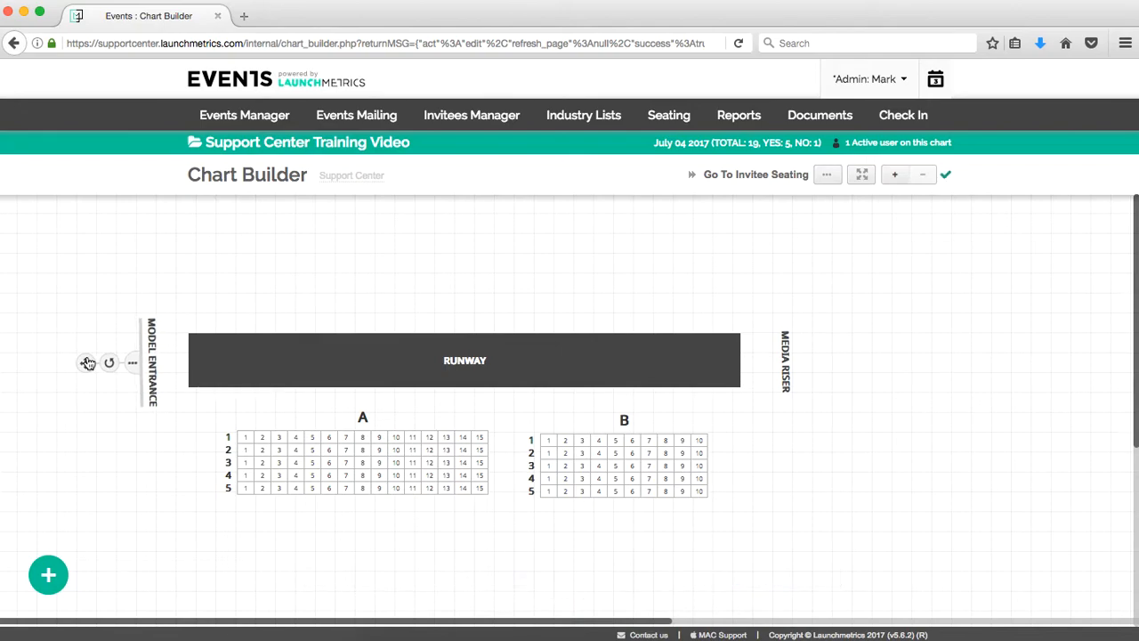
pyautogui.click(305, 307)
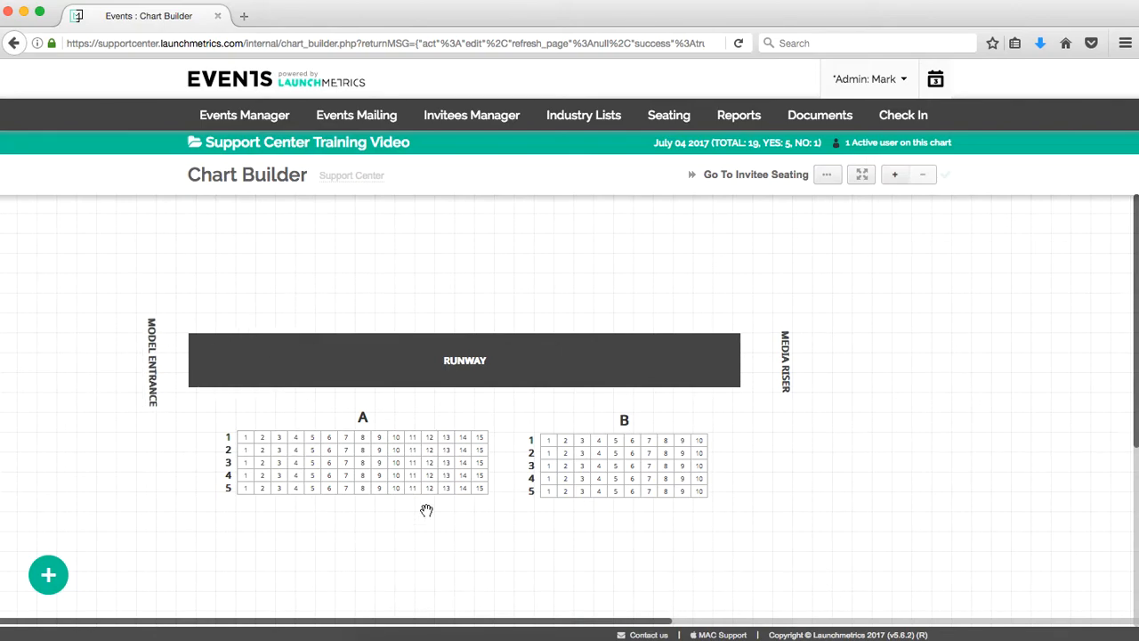
# Delete row 5 from the section A seat block.
pyautogui.click(481, 488)
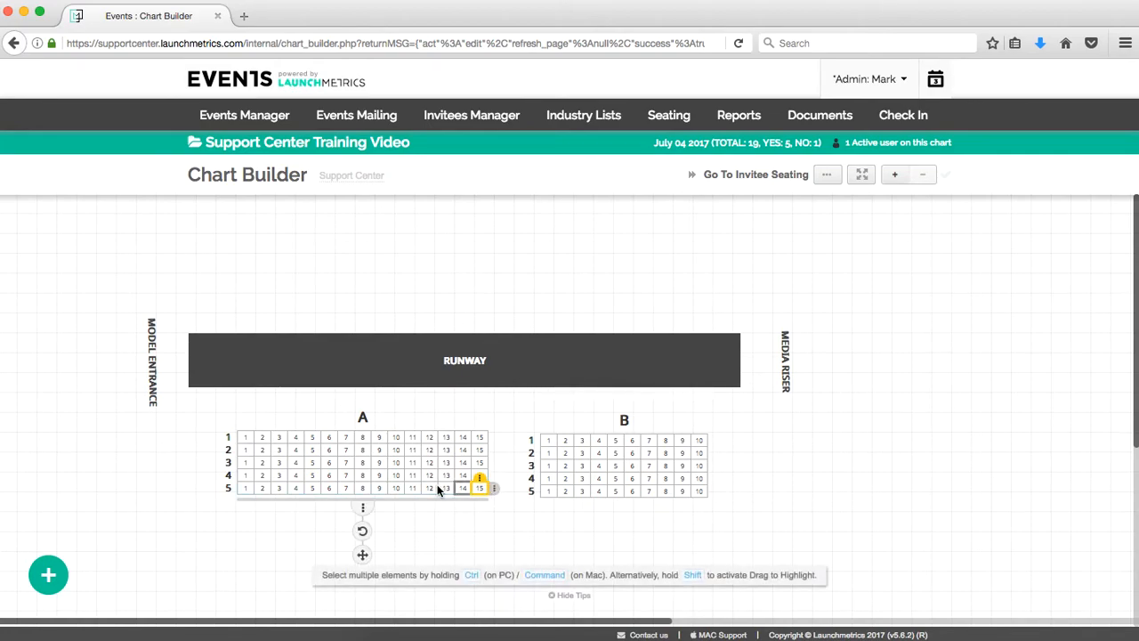
pyautogui.click(494, 488)
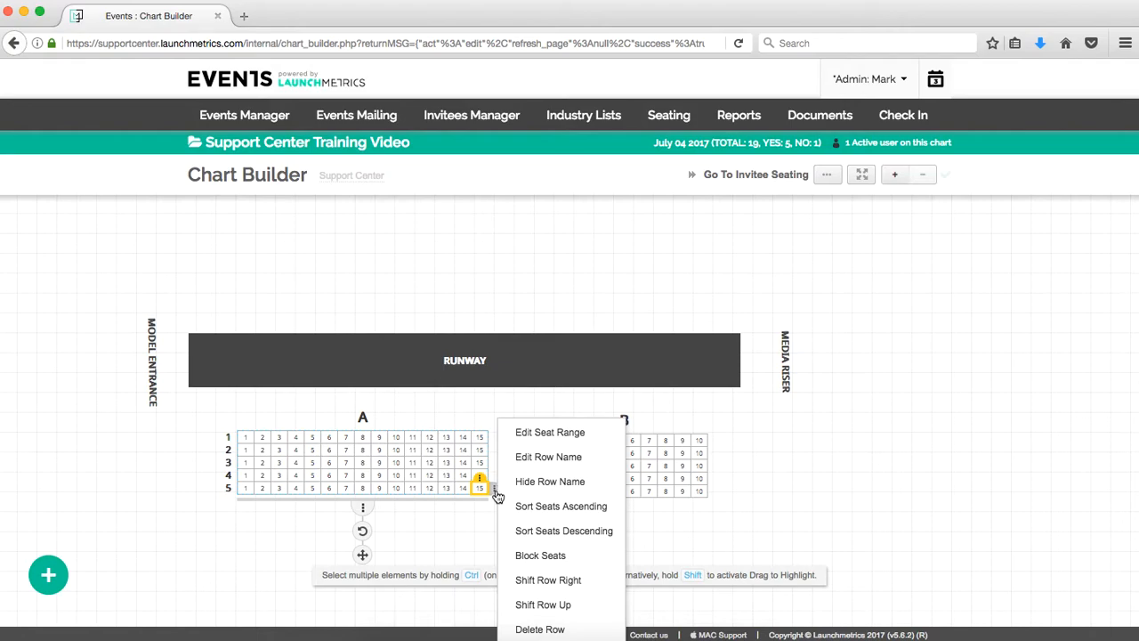
pyautogui.click(555, 626)
pyautogui.click(623, 384)
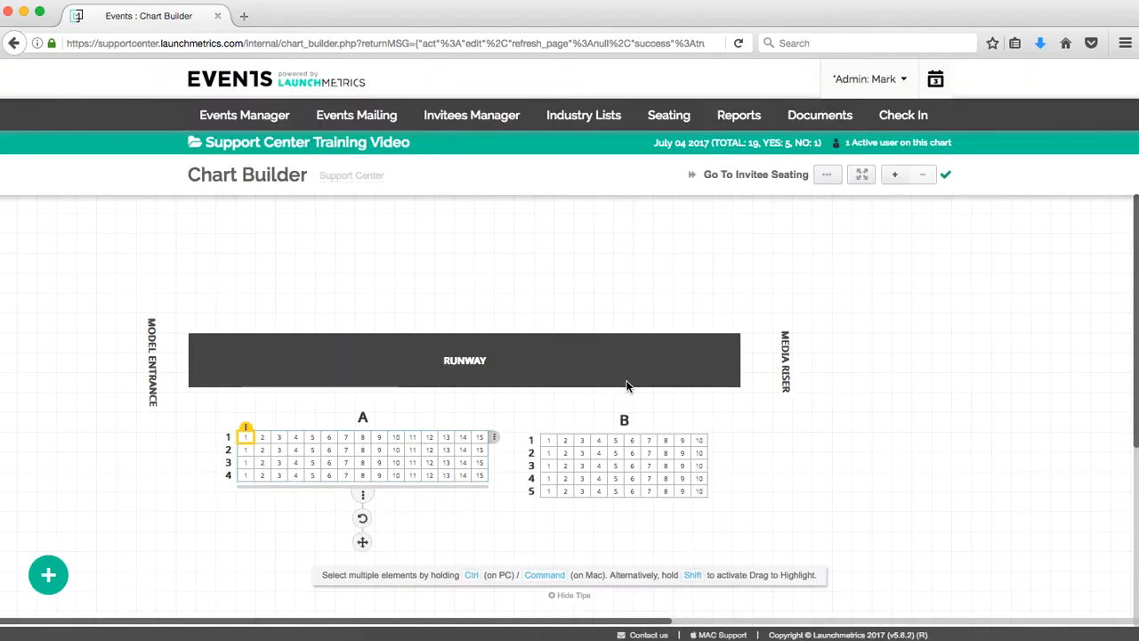
# Block all seats in row 4 of section A with the reason "Sponsor".
pyautogui.click(480, 476)
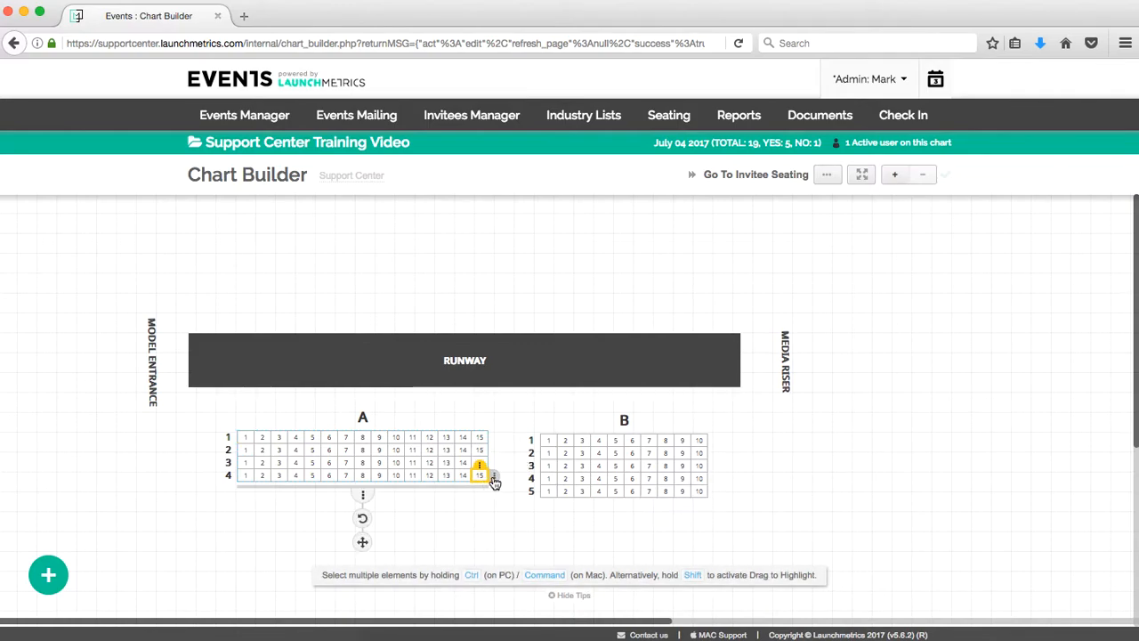
pyautogui.click(493, 476)
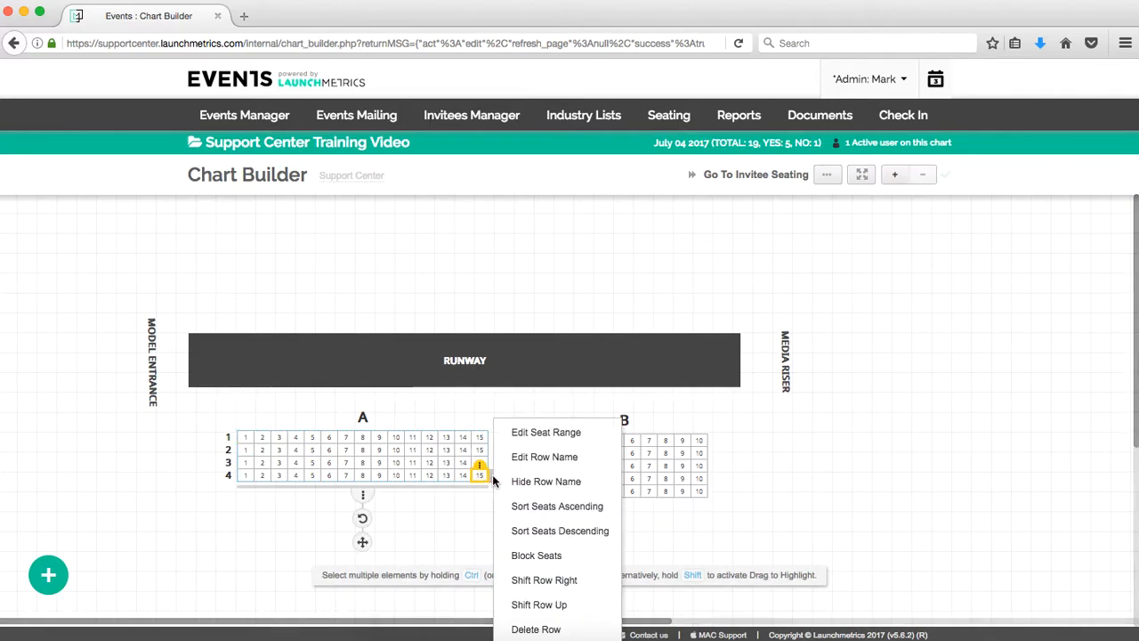
pyautogui.click(543, 558)
pyautogui.click(572, 360)
pyautogui.write('S')
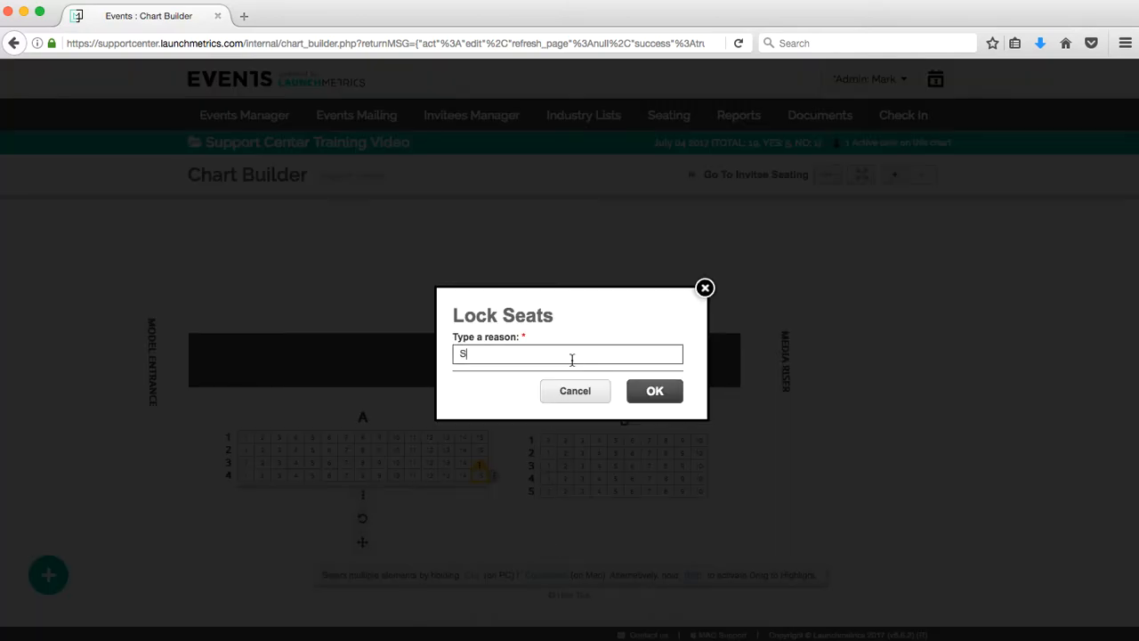
pyautogui.write('ponsor')
pyautogui.press('Return')
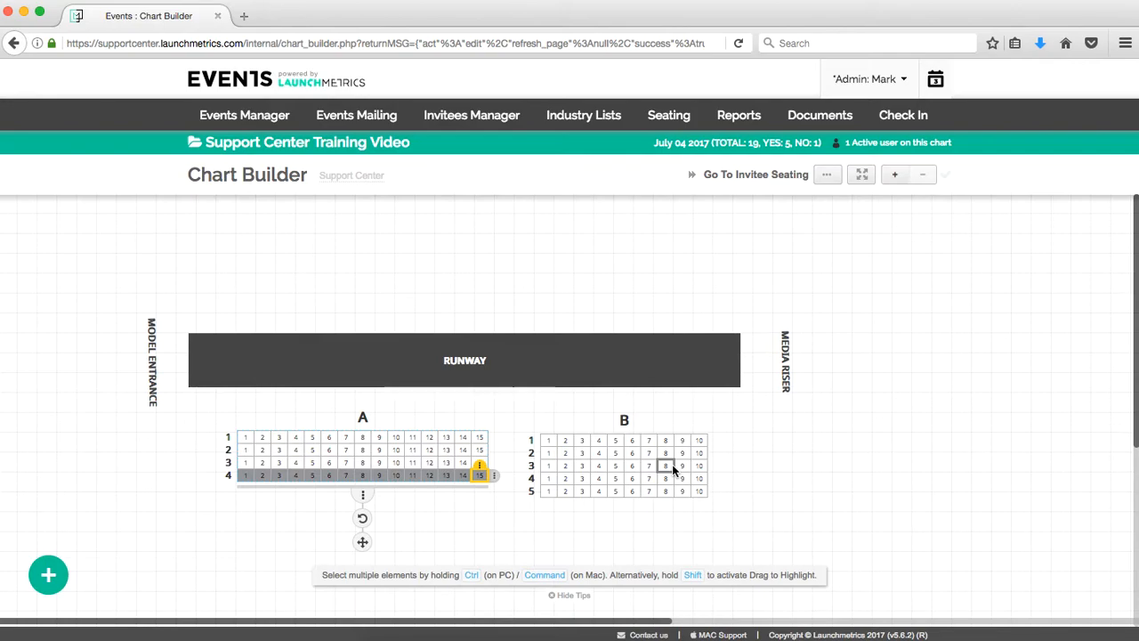
# Save the chart as a template named "Runway Venue" and dismiss the notification.
pyautogui.click(827, 176)
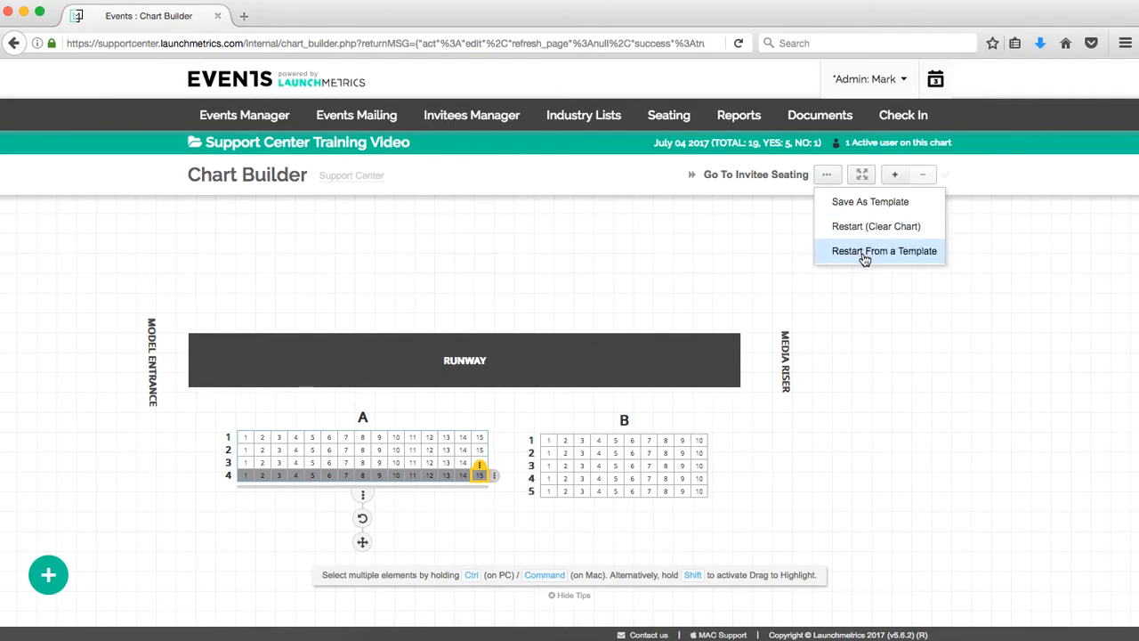
pyautogui.click(877, 208)
pyautogui.click(627, 353)
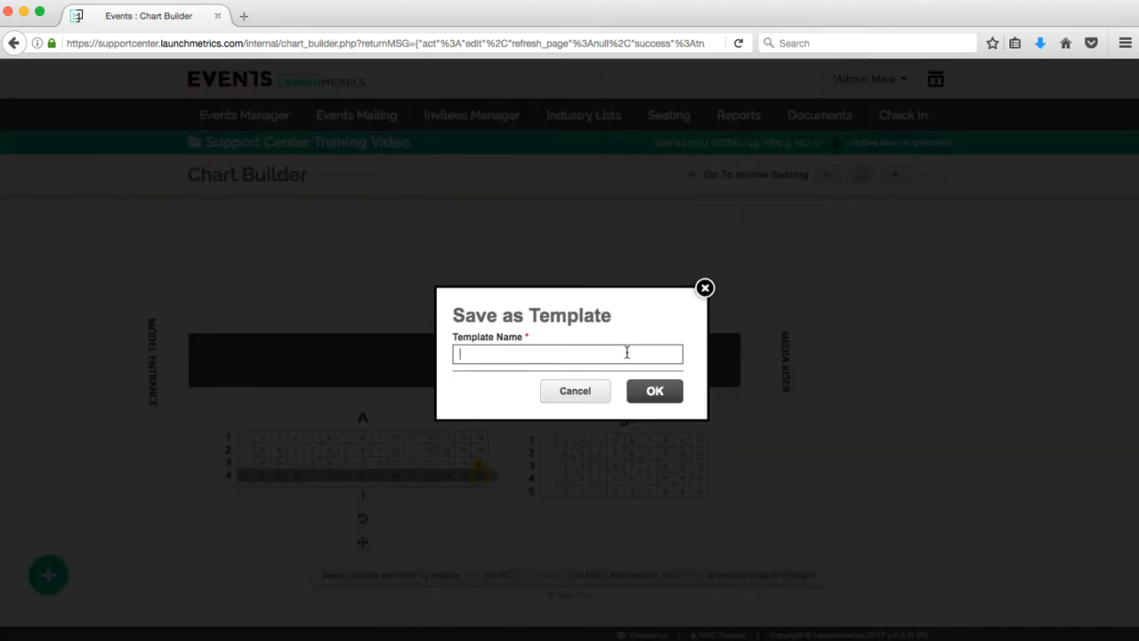
pyautogui.write('Runway Venue')
pyautogui.press('Return')
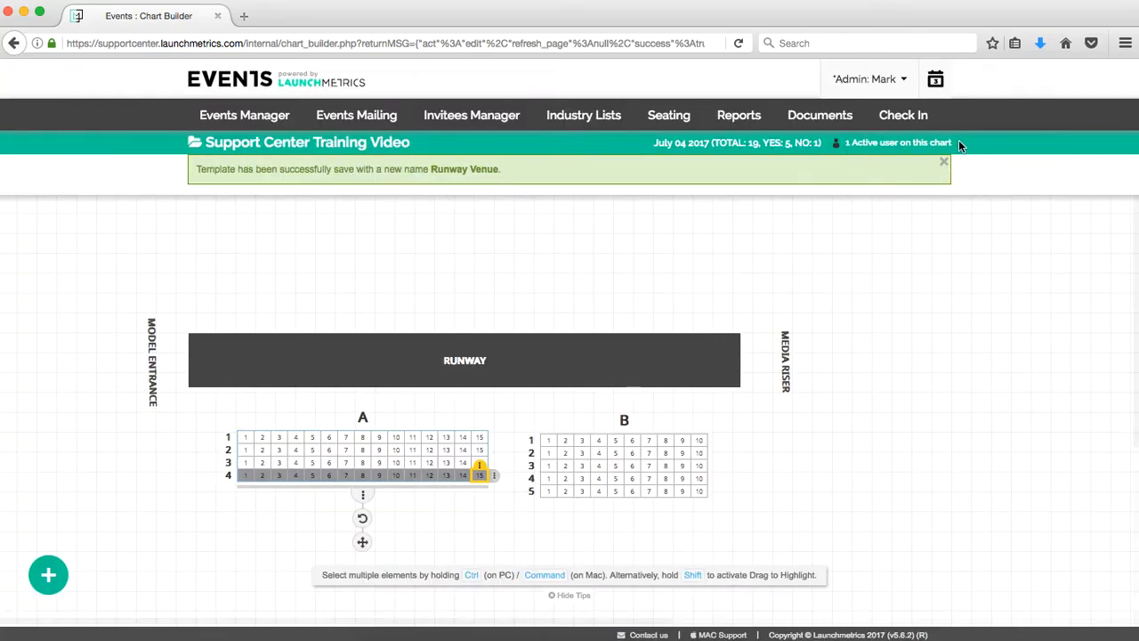
pyautogui.click(944, 167)
# Restart from a blank chart using the Table-1 (Table Name-Seat) seating standard.
pyautogui.click(827, 174)
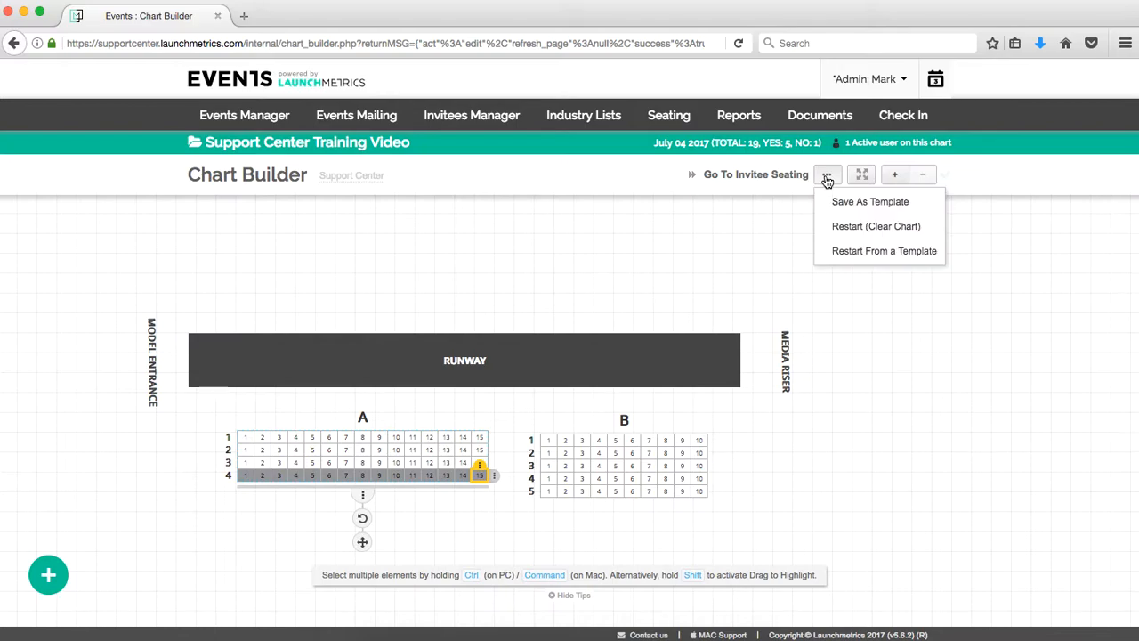
pyautogui.click(852, 228)
pyautogui.click(666, 347)
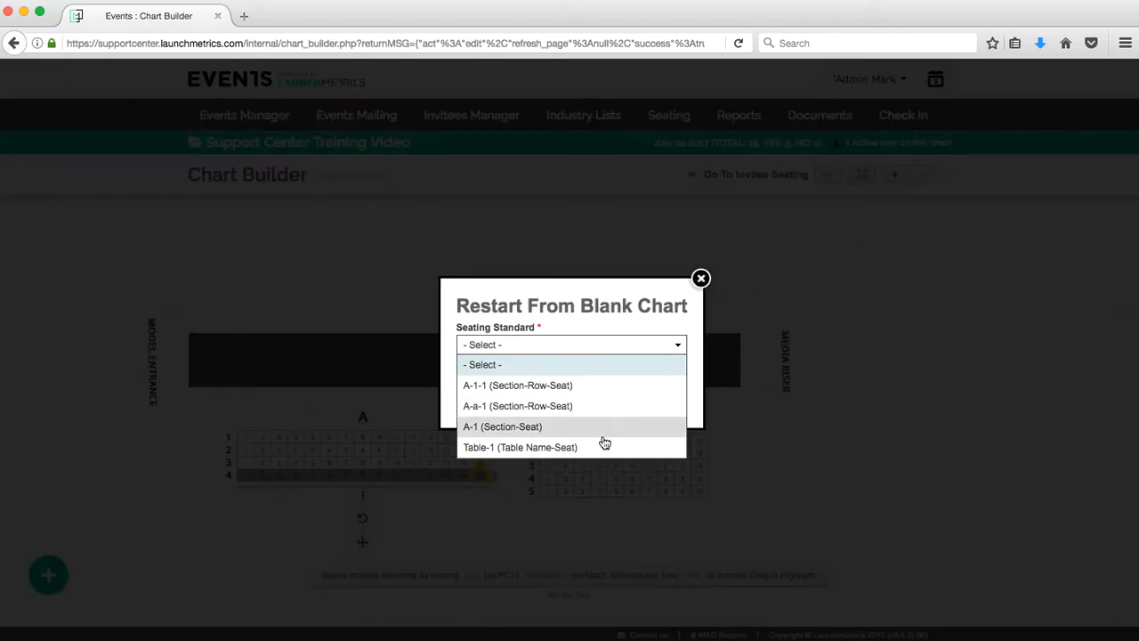
pyautogui.click(530, 447)
pyautogui.click(653, 400)
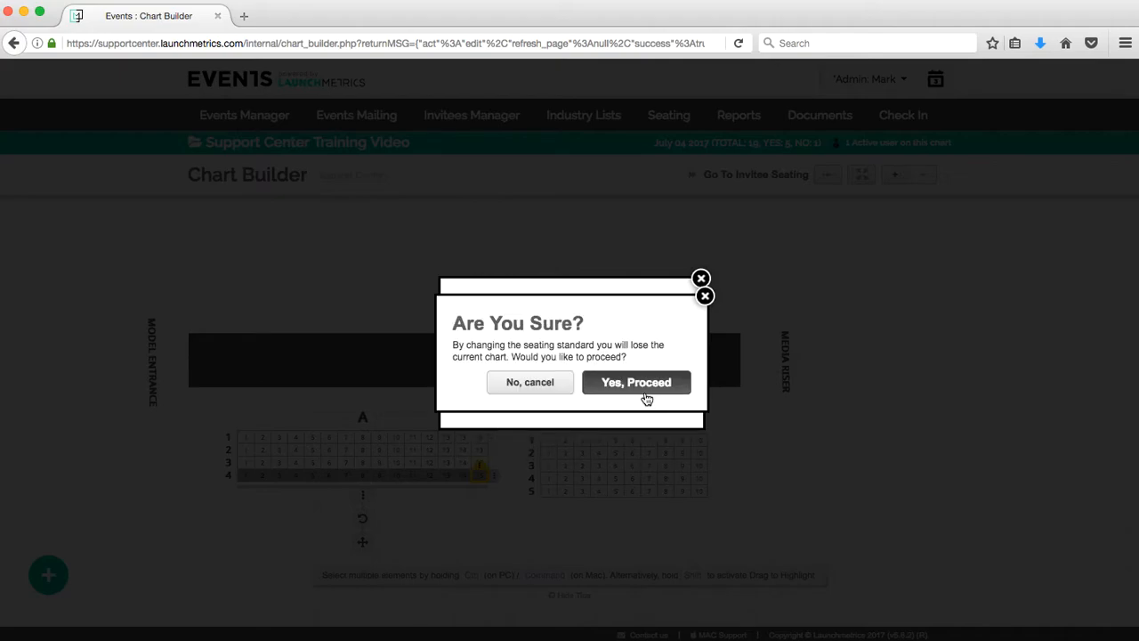
pyautogui.click(646, 385)
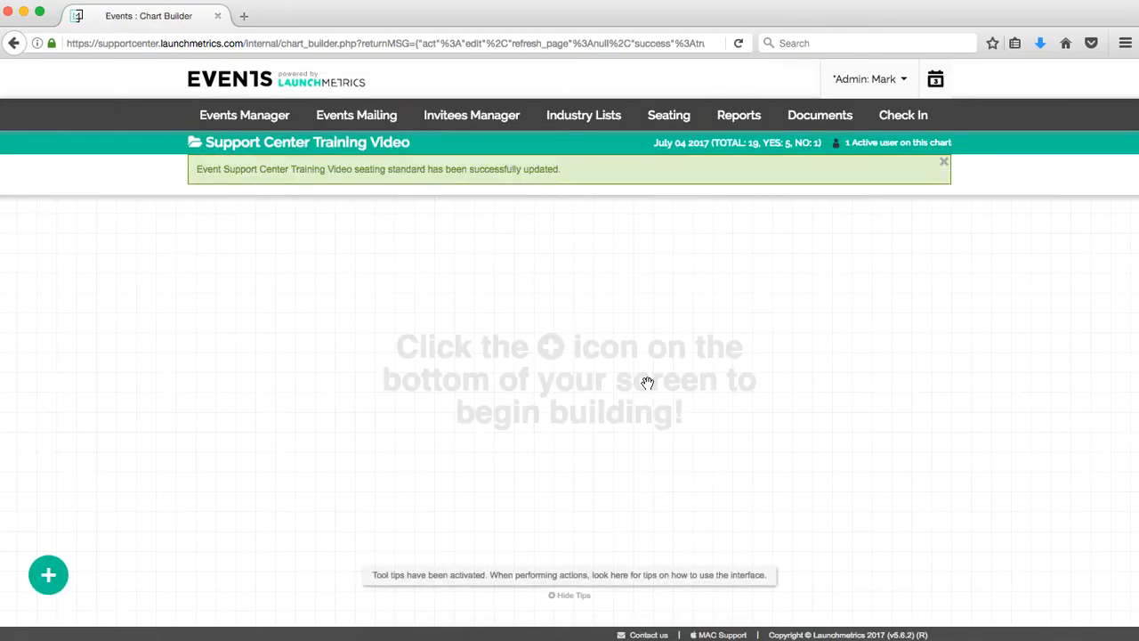
# Create a circular table named 1 with 20 seats numbered clockwise.
pyautogui.click(48, 574)
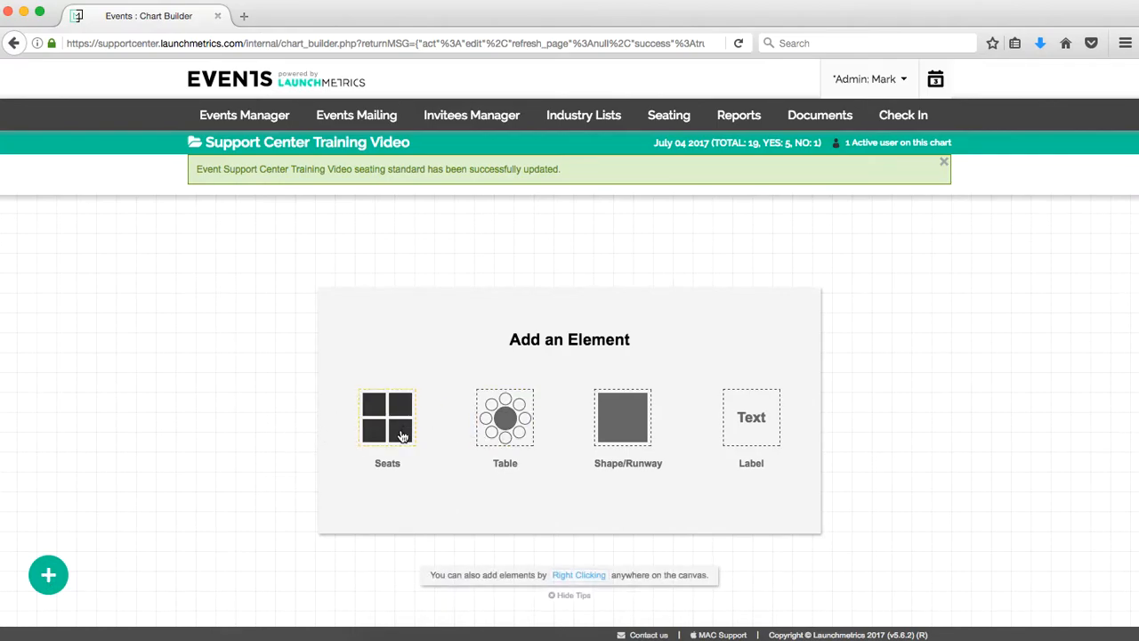
pyautogui.click(509, 425)
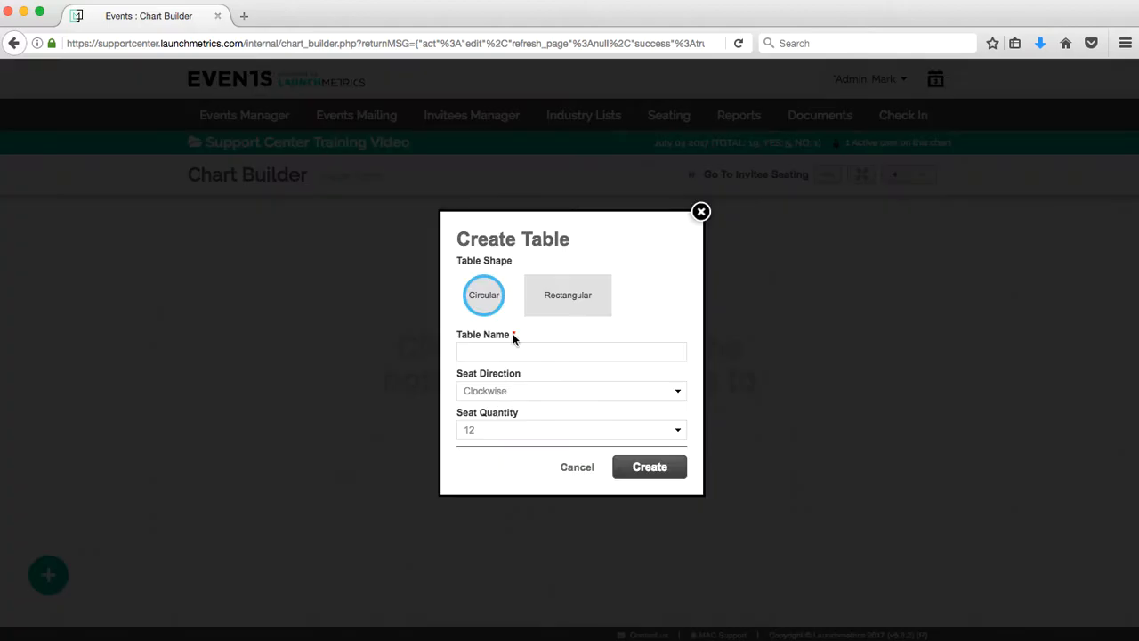
pyautogui.click(518, 351)
pyautogui.write('1')
pyautogui.press('Tab')
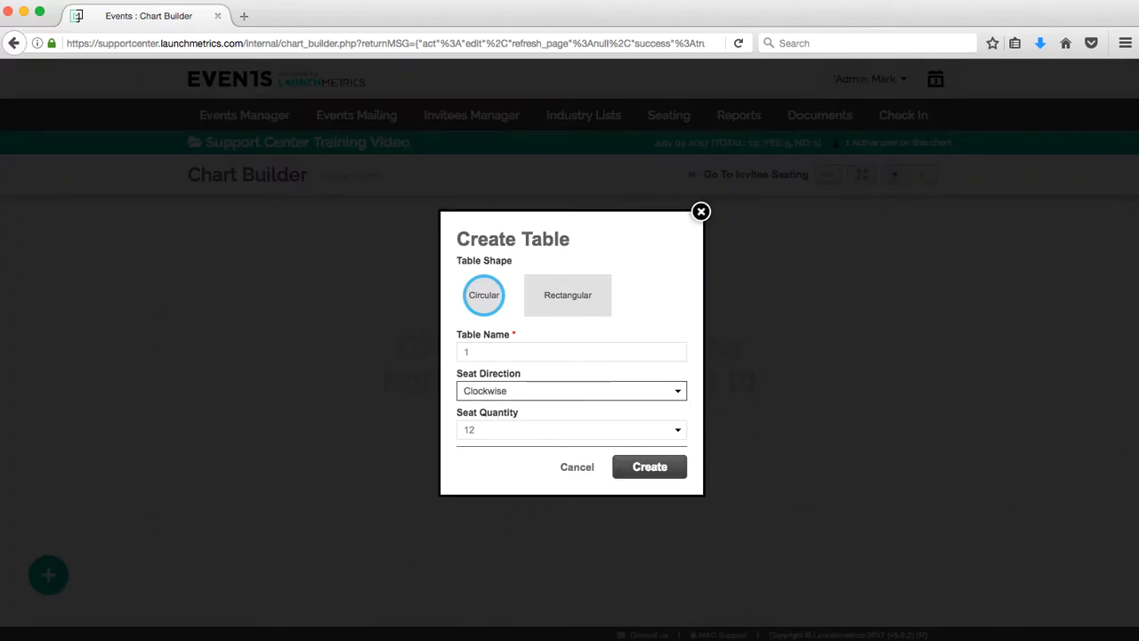
pyautogui.click(532, 429)
pyautogui.scroll(-4, 533, 498)
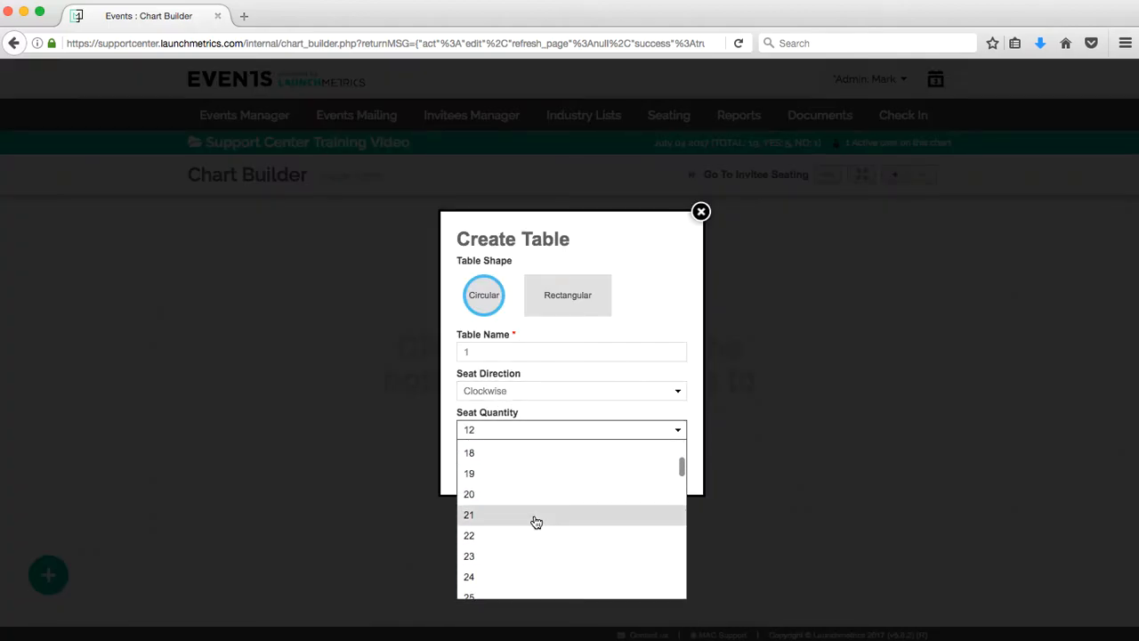
pyautogui.click(540, 496)
pyautogui.click(649, 466)
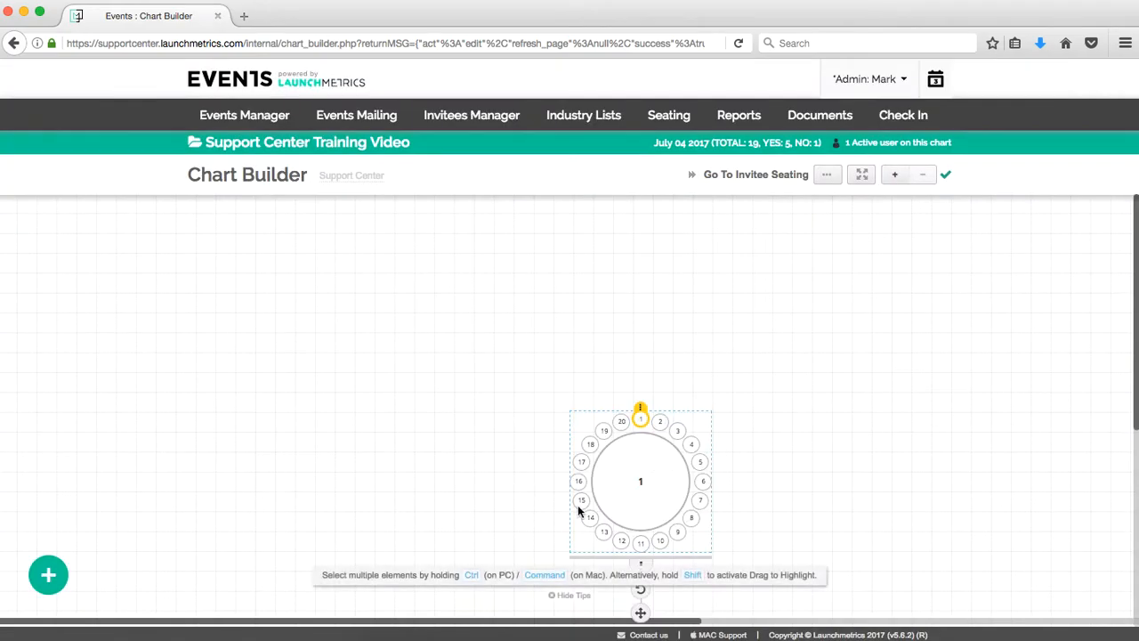
# Create a rectangular table named 2 with 5 seats on each long side and 3 on each short side, placed beside table 1.
pyautogui.click(48, 574)
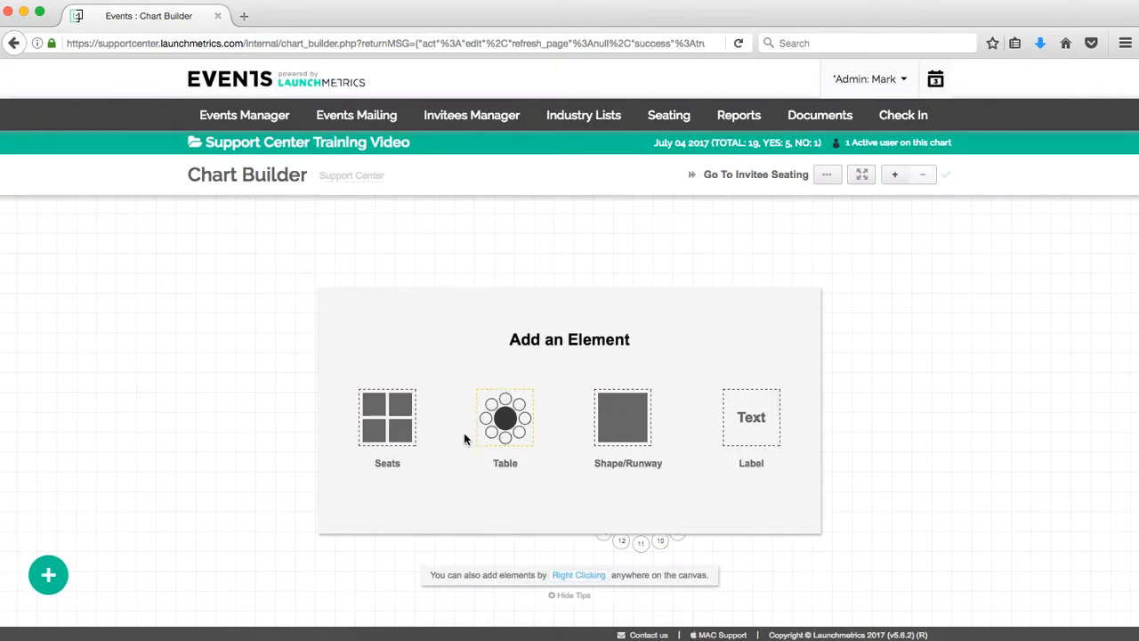
pyautogui.click(504, 414)
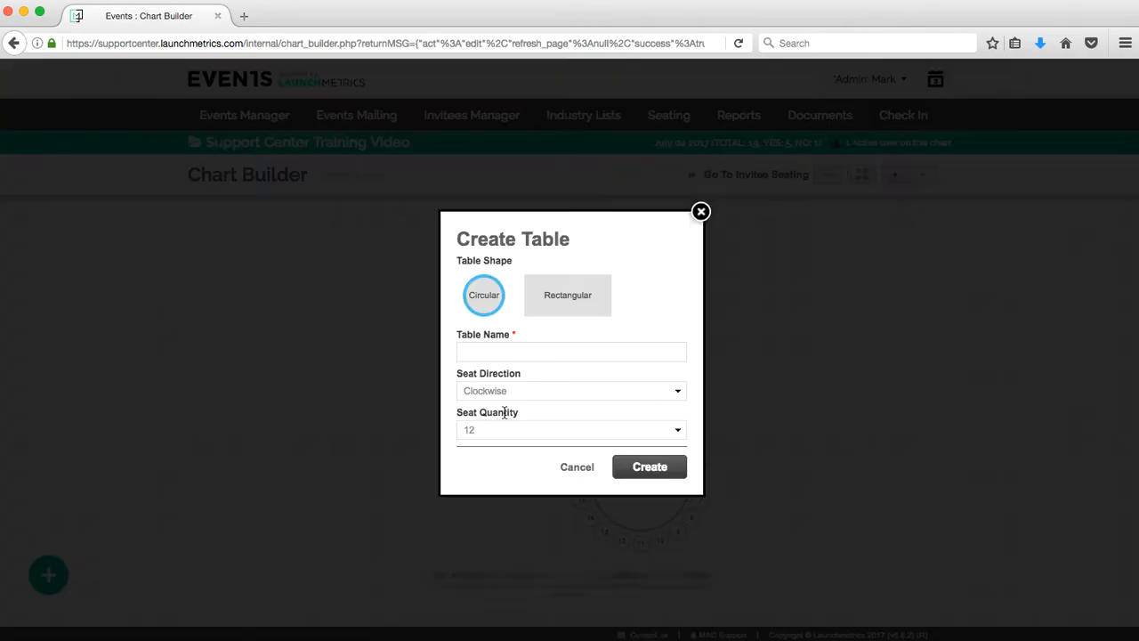
pyautogui.click(584, 310)
pyautogui.click(567, 348)
pyautogui.write('2')
pyautogui.press('Tab')
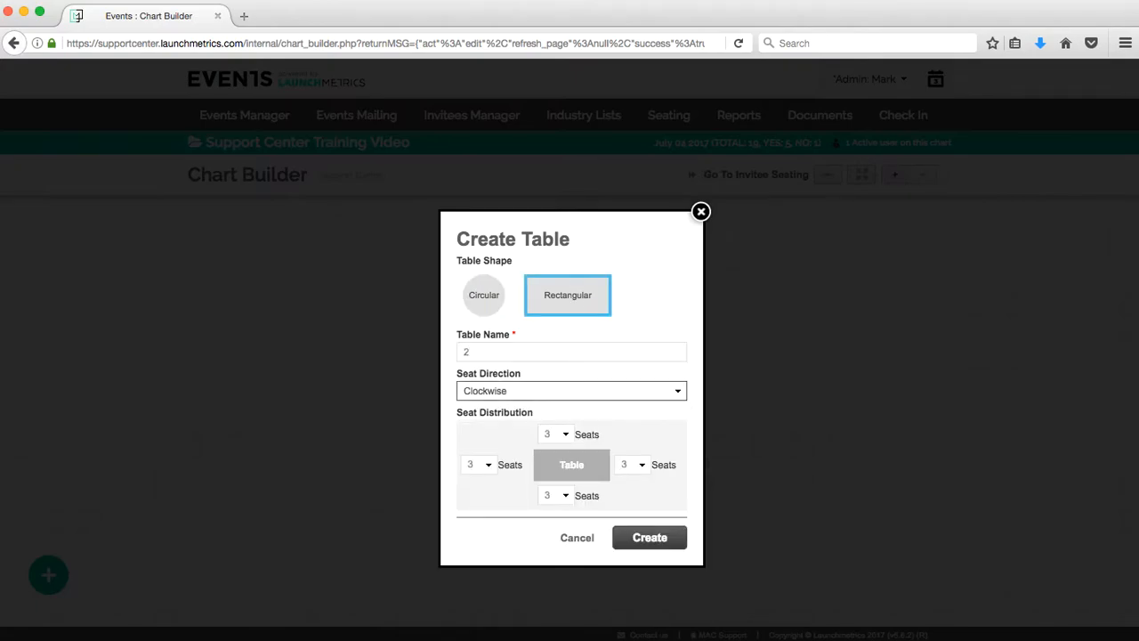
pyautogui.click(565, 435)
pyautogui.click(553, 558)
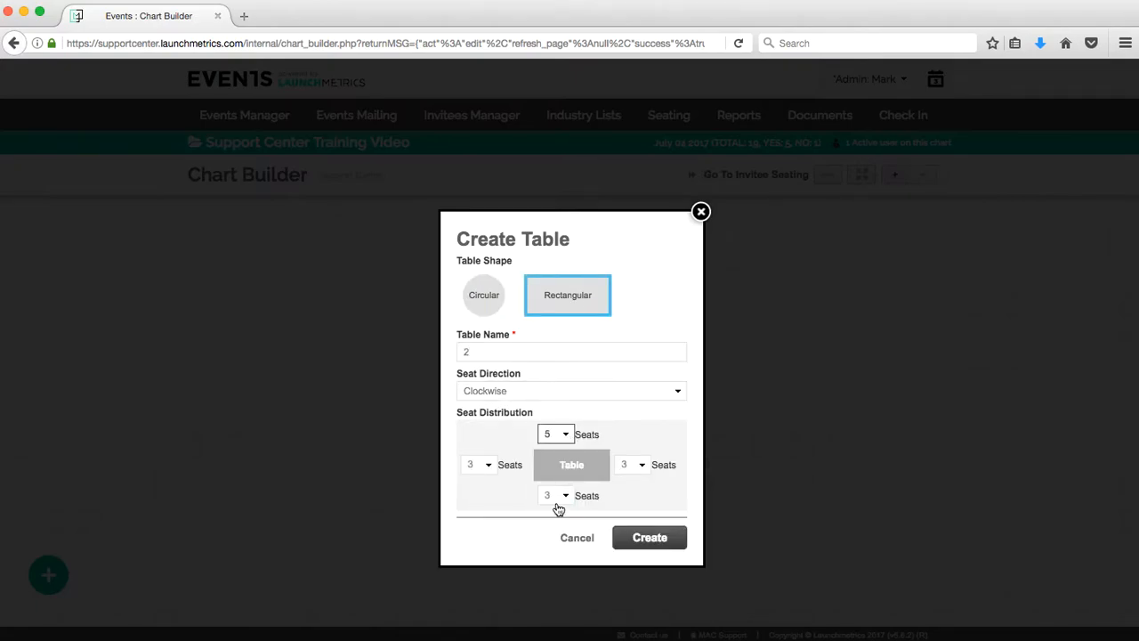
pyautogui.click(555, 504)
pyautogui.click(555, 445)
pyautogui.click(663, 539)
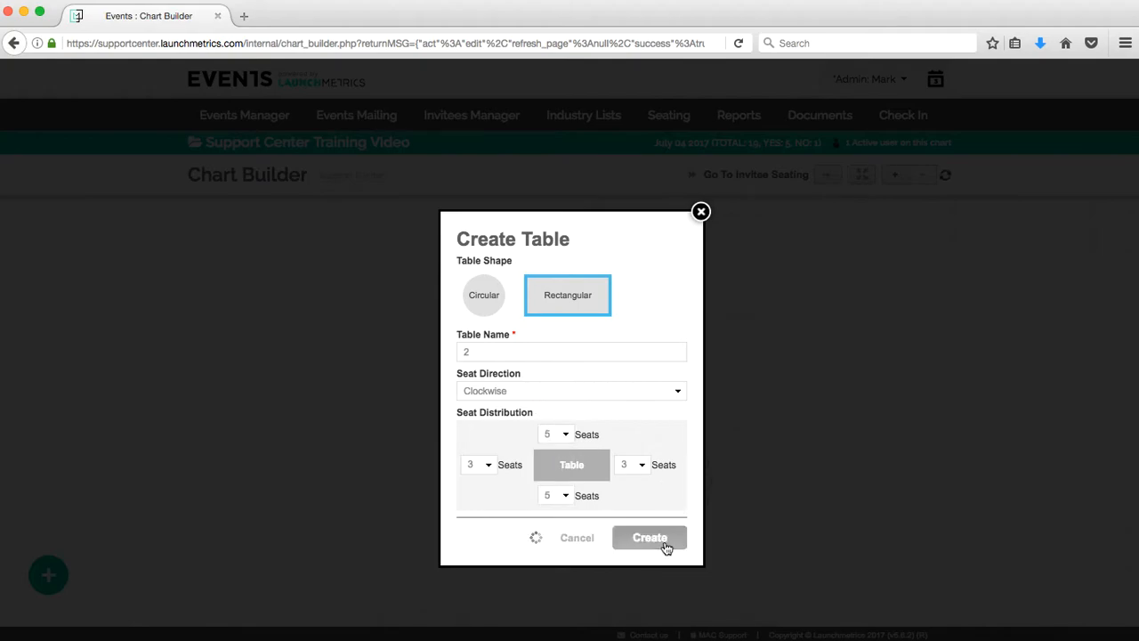
pyautogui.moveTo(477, 593); pyautogui.dragTo(486, 598)
pyautogui.click(358, 500)
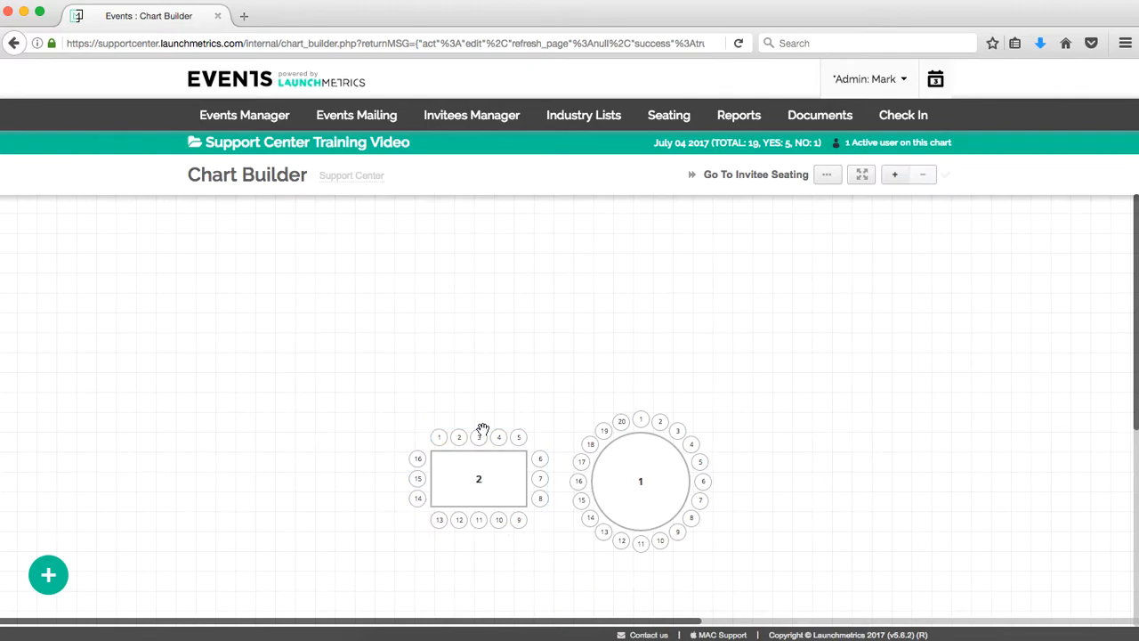
# Restart the chart from the Runway Venue template, accepting the loss of the current chart, and dismiss the notification.
pyautogui.click(826, 174)
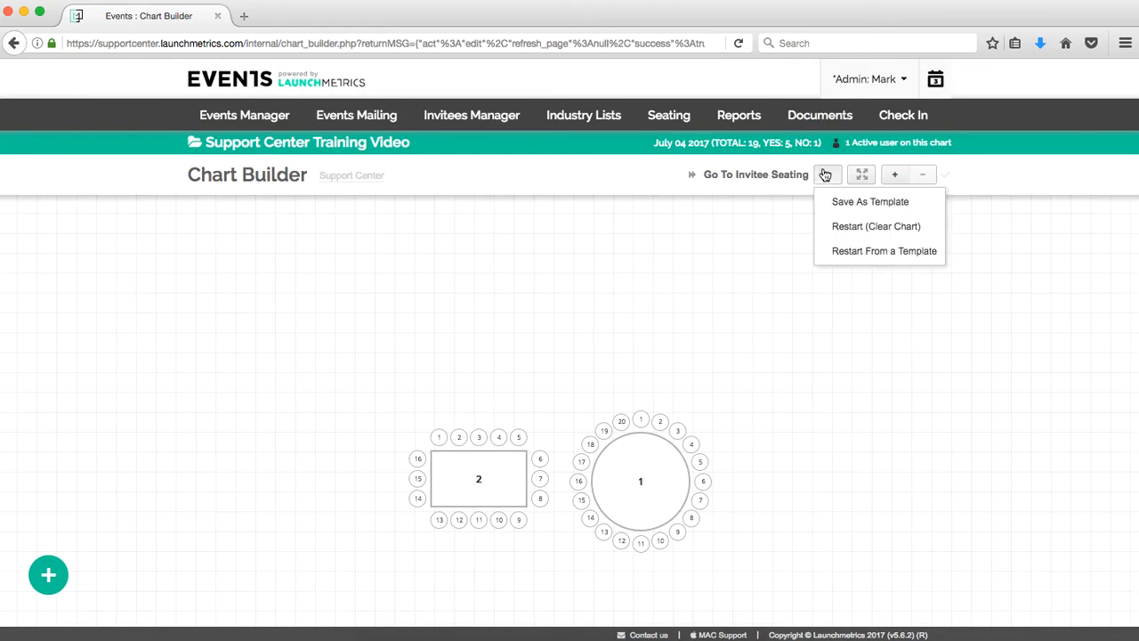
pyautogui.click(883, 252)
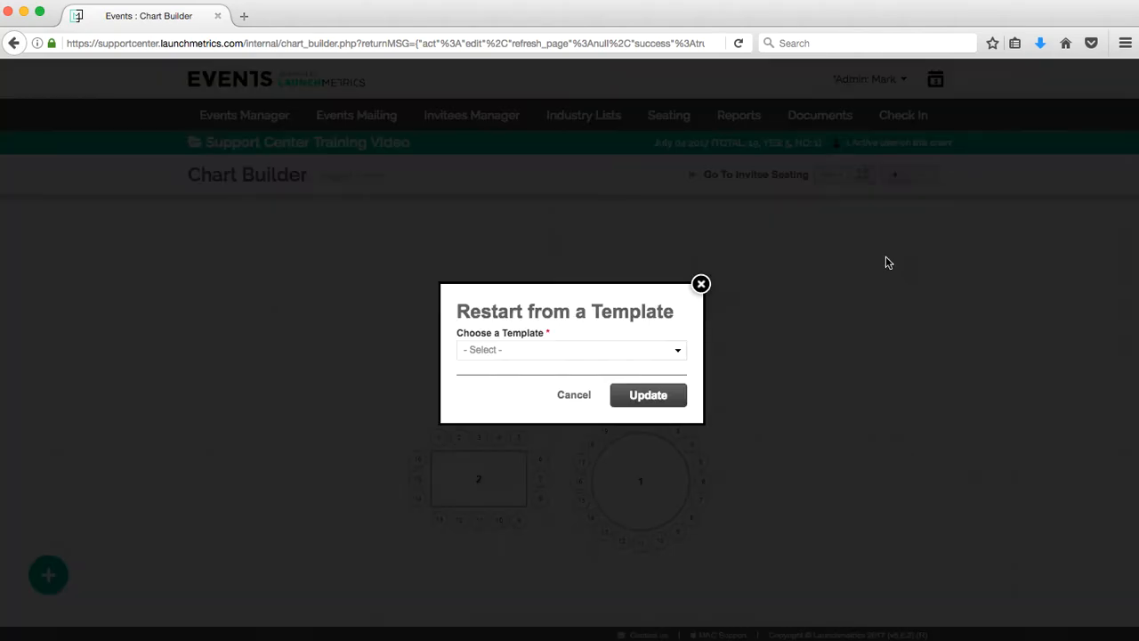
pyautogui.click(675, 350)
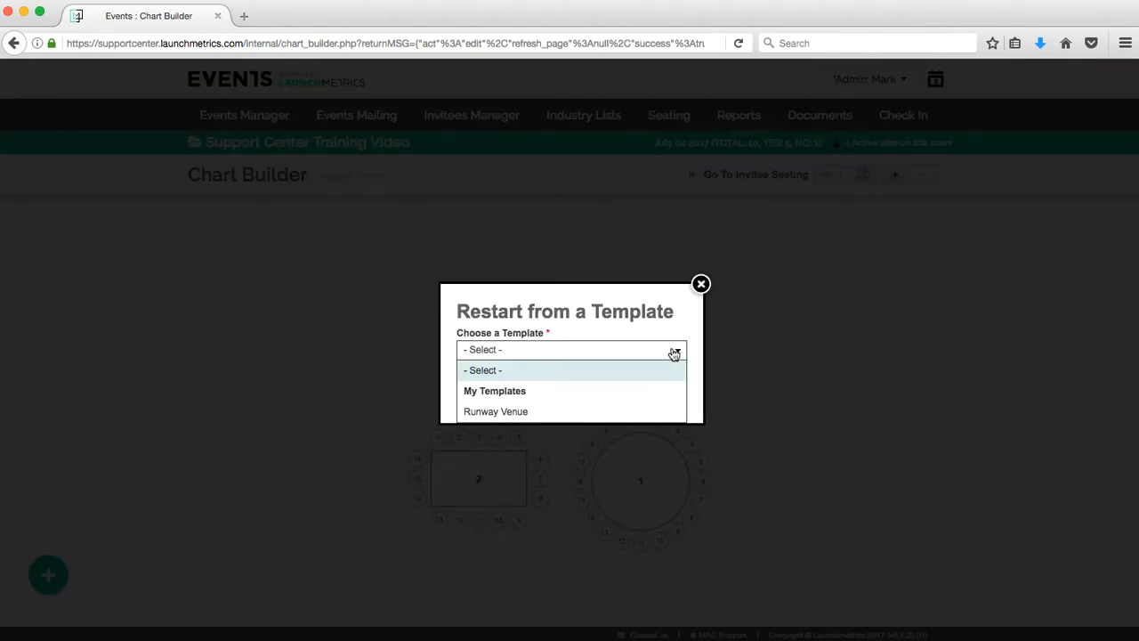
pyautogui.click(552, 414)
pyautogui.click(657, 391)
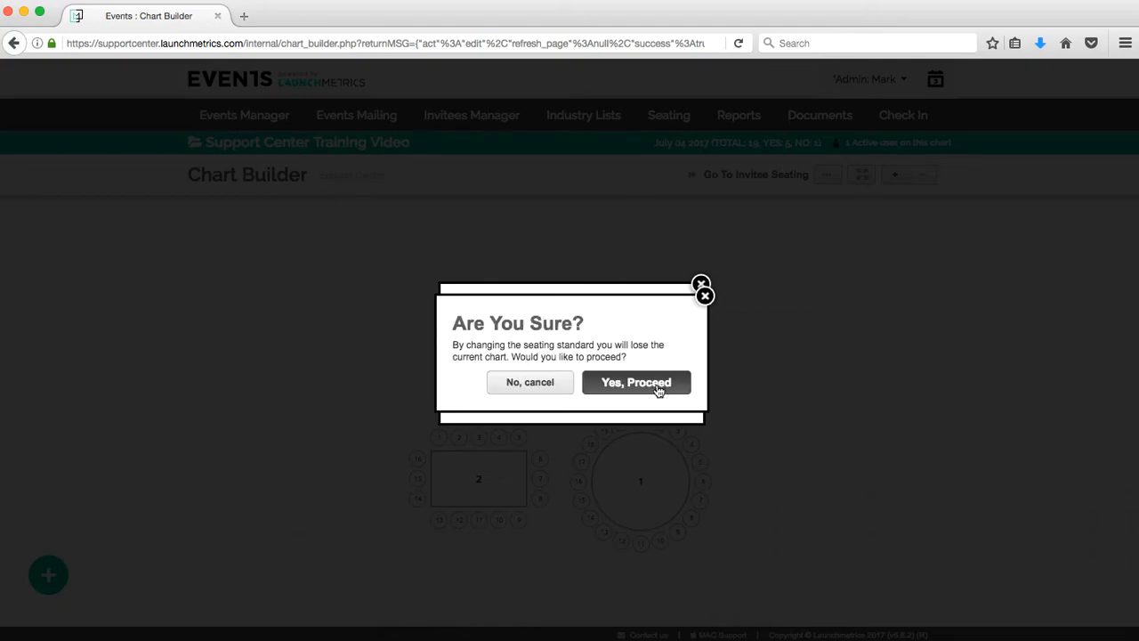
pyautogui.click(658, 390)
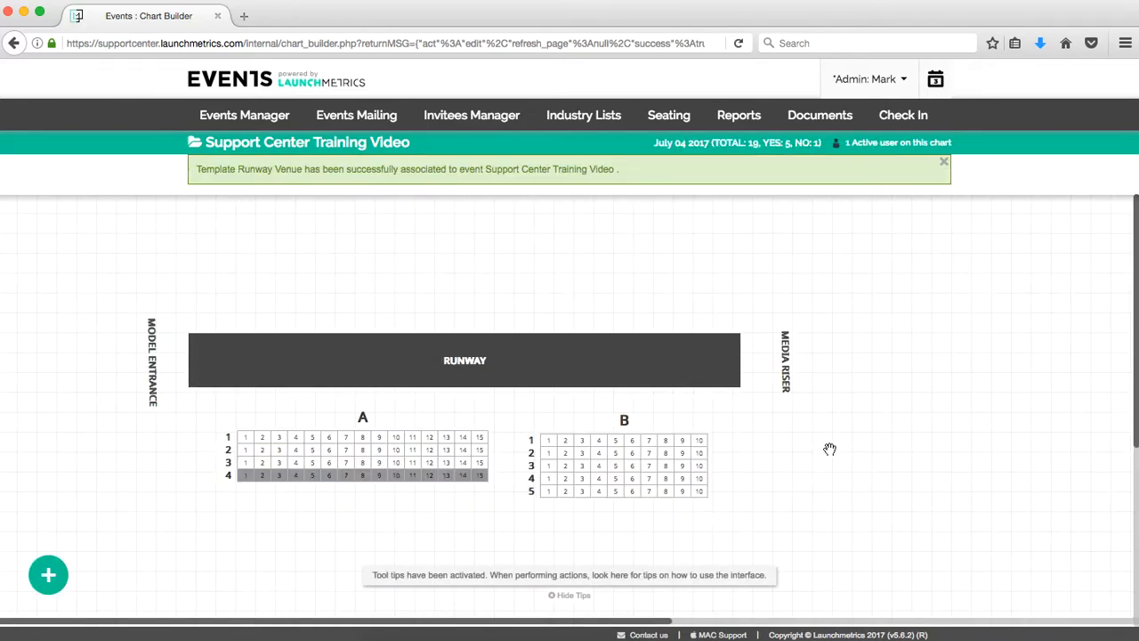
pyautogui.click(942, 163)
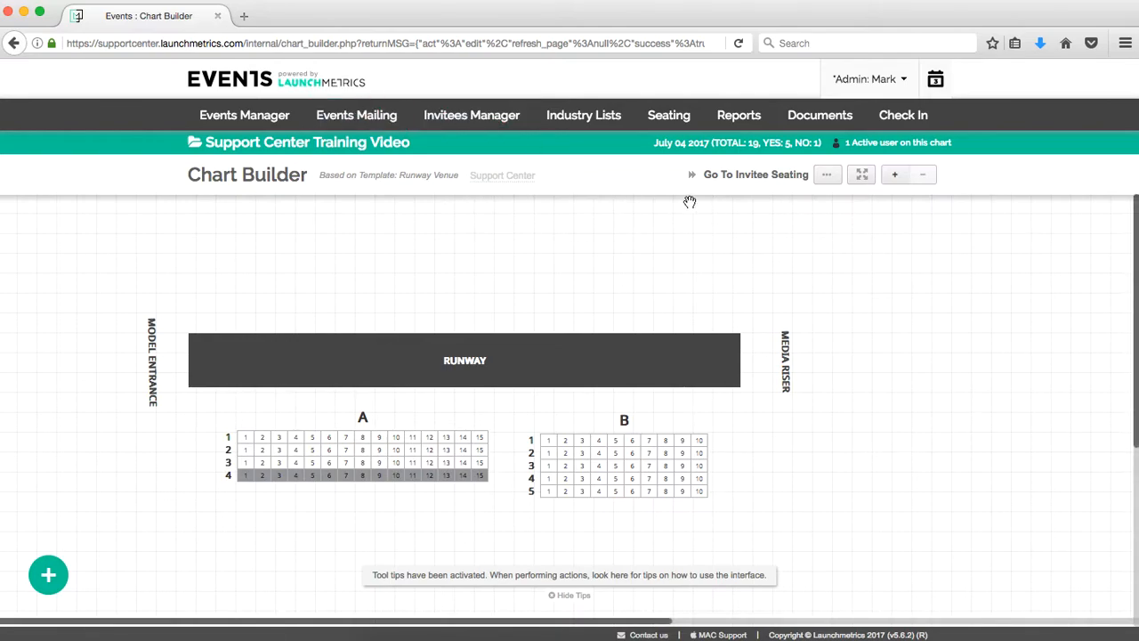
# Go to Invitee Seating, widen the invitee search pane and look through the invitee list's columns.
pyautogui.click(774, 175)
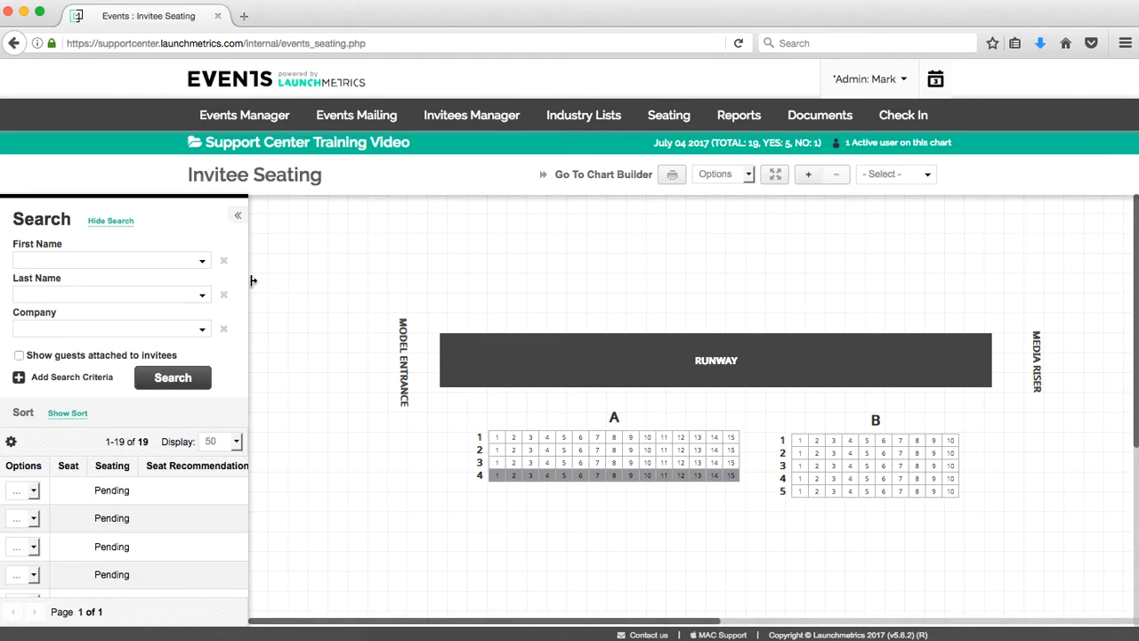
pyautogui.moveTo(248, 287); pyautogui.dragTo(308, 286)
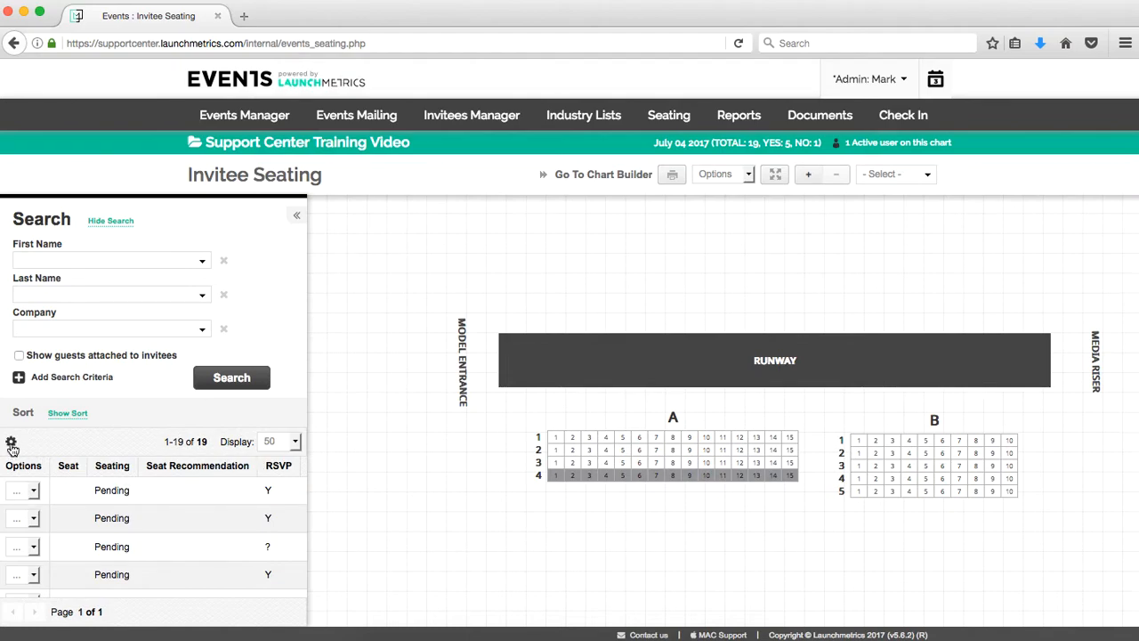
pyautogui.hscroll(1, 203, 541)
pyautogui.hscroll(5, 203, 541)
pyautogui.hscroll(-3, 203, 541)
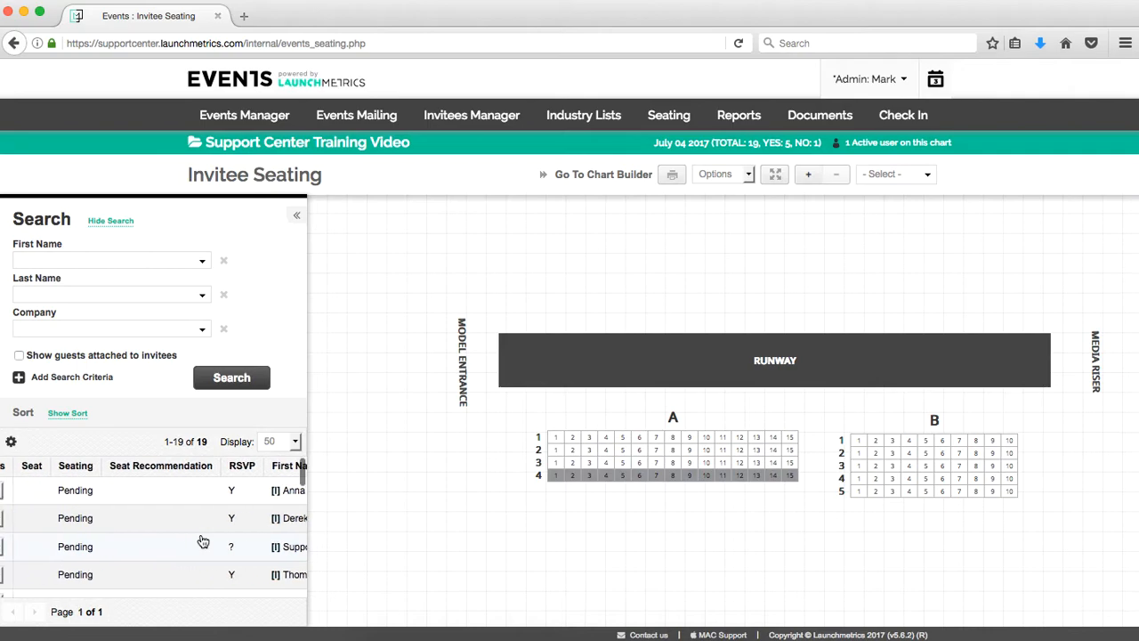
pyautogui.hscroll(-4, 202, 541)
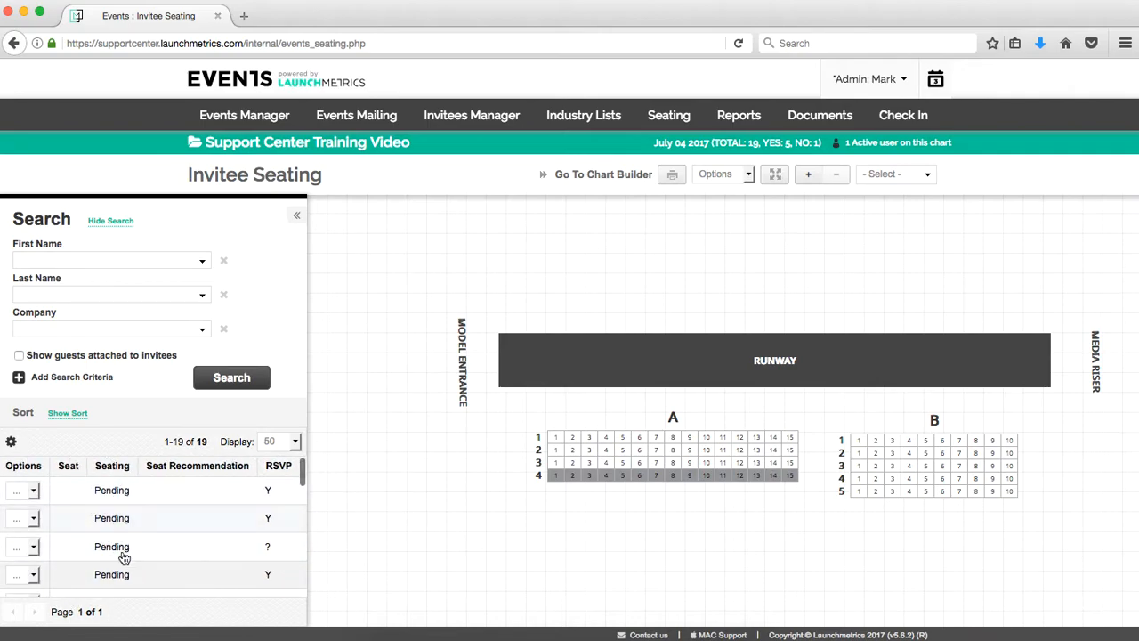
# Set the invitee list layout to start with the First and Last name headers and remove the Seat Recommendation header.
pyautogui.click(11, 441)
pyautogui.moveTo(744, 417); pyautogui.dragTo(194, 415)
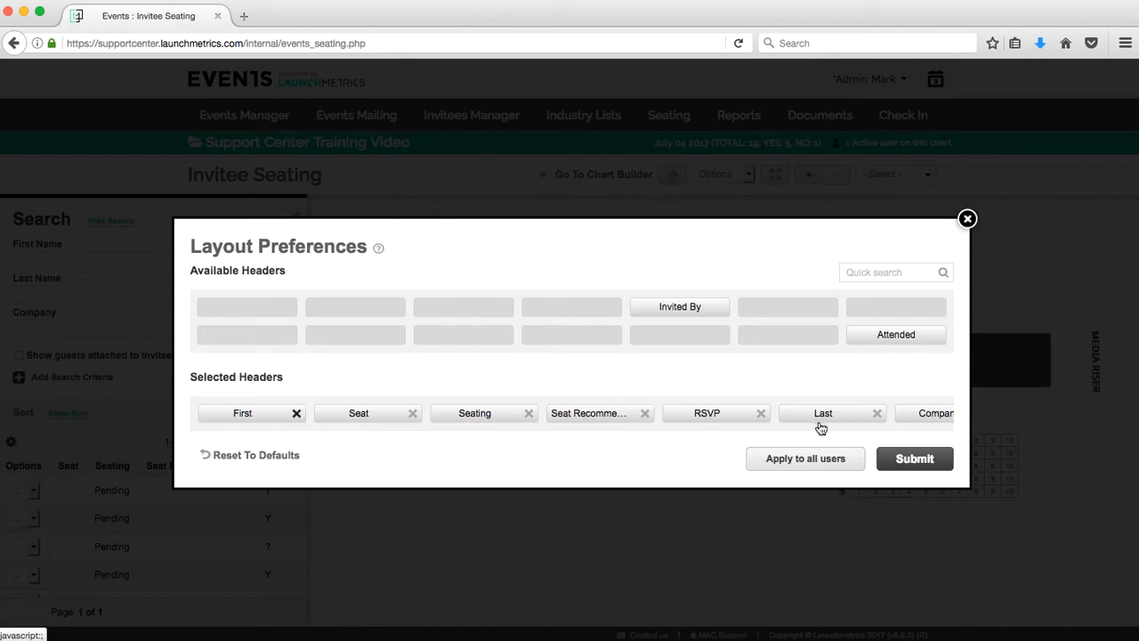
pyautogui.moveTo(821, 416); pyautogui.dragTo(307, 413)
pyautogui.click(760, 413)
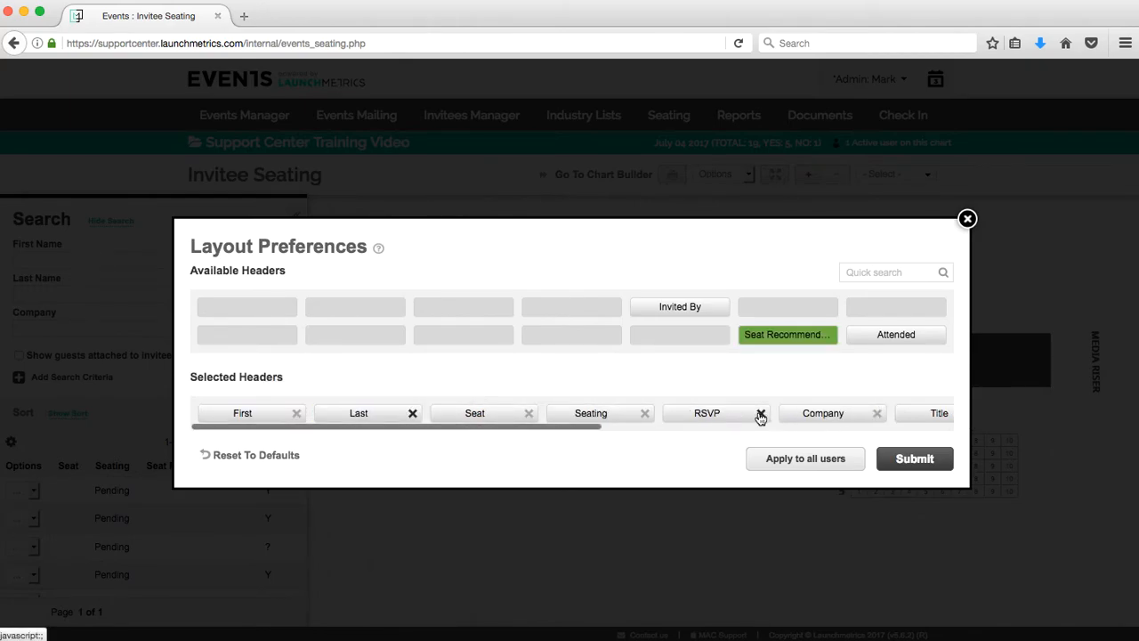
pyautogui.click(921, 461)
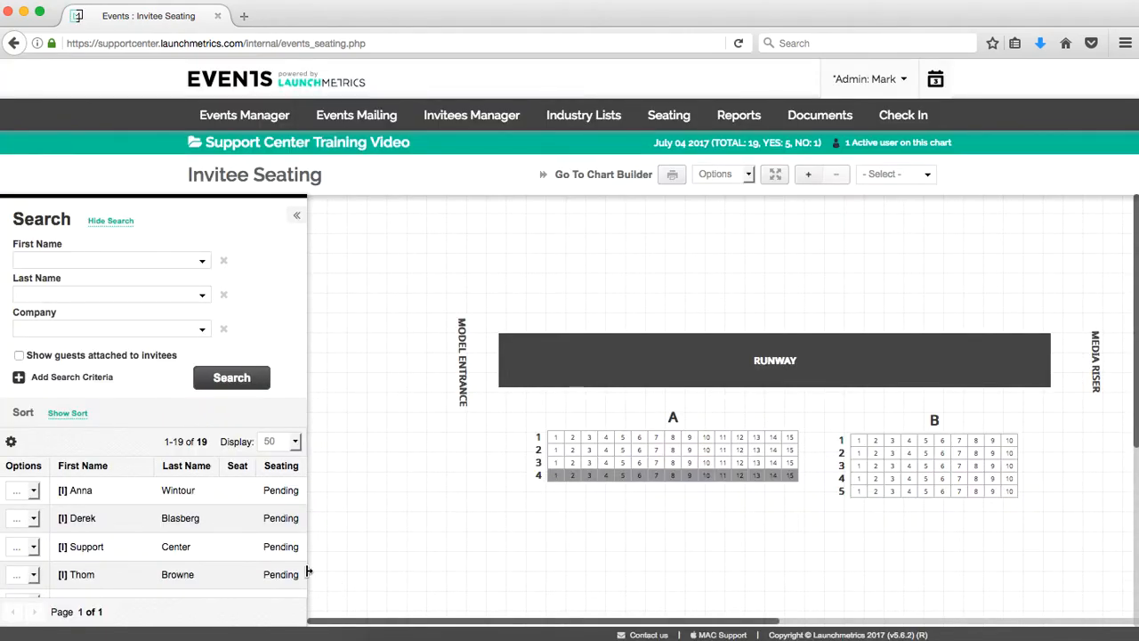
# Add RSVP Status to the invitee search criteria, alongside First Name, Last Name and Company.
pyautogui.click(113, 377)
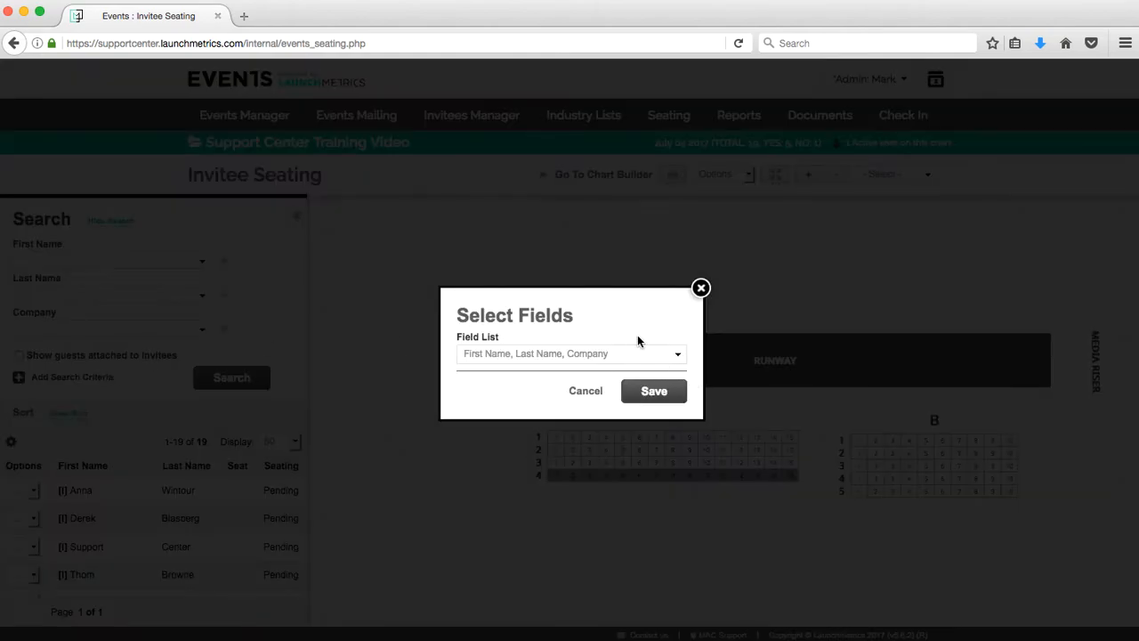
pyautogui.click(639, 355)
pyautogui.scroll(-5, 593, 501)
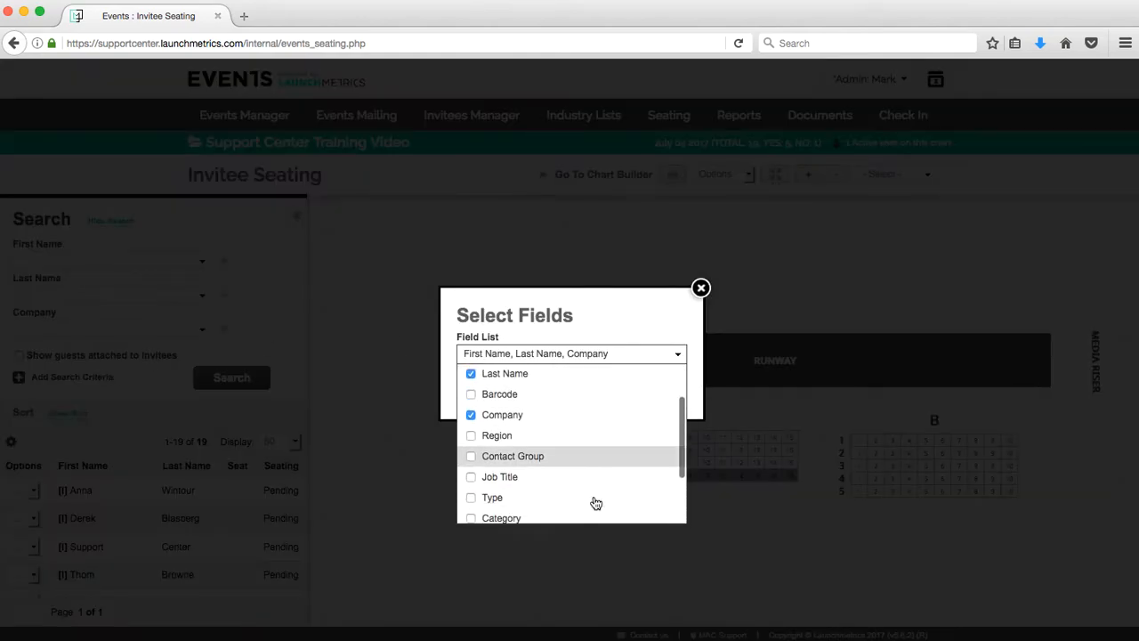
pyautogui.click(559, 521)
pyautogui.click(603, 333)
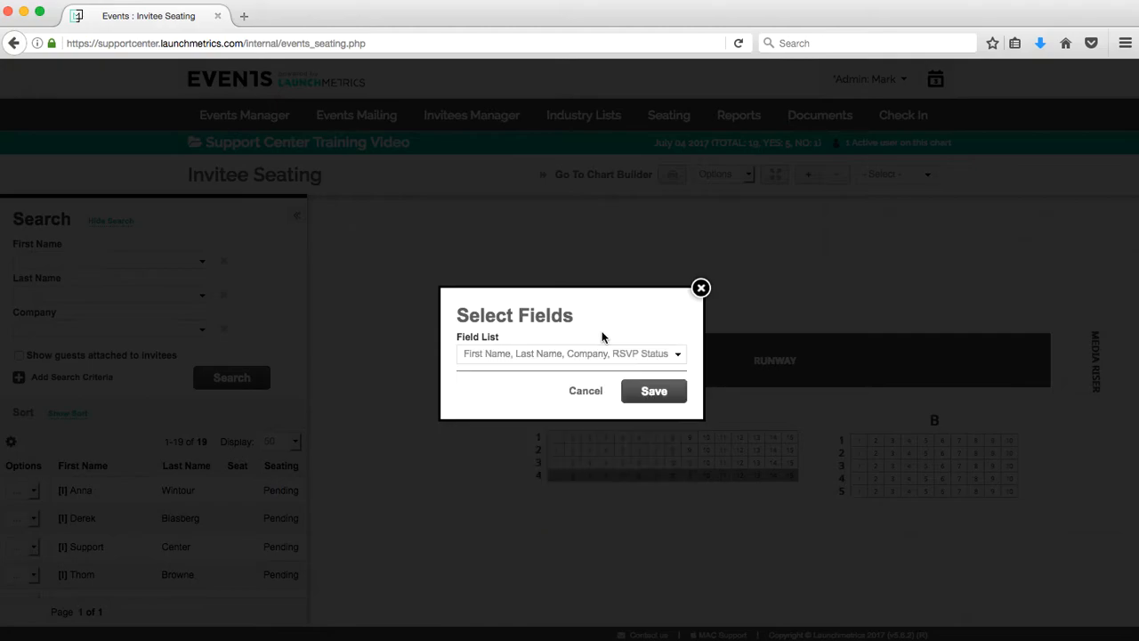
pyautogui.click(646, 394)
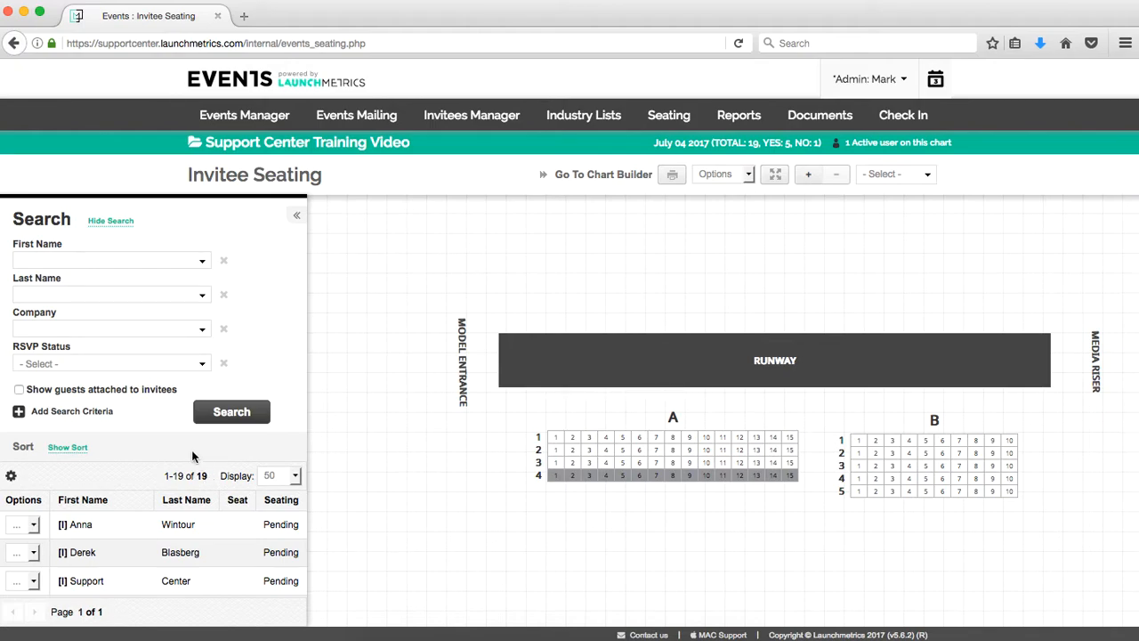
# Filter the invitee list to RSVP Status Yes and remove the Company search criterion.
pyautogui.click(159, 364)
pyautogui.click(120, 403)
pyautogui.click(206, 412)
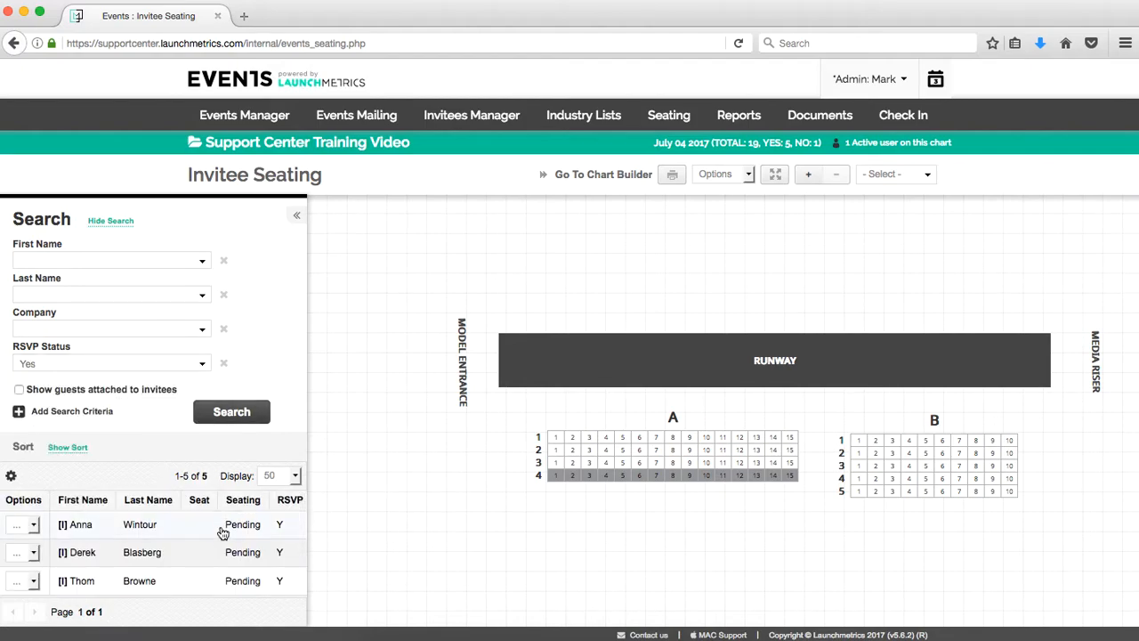
pyautogui.scroll(-1, 222, 533)
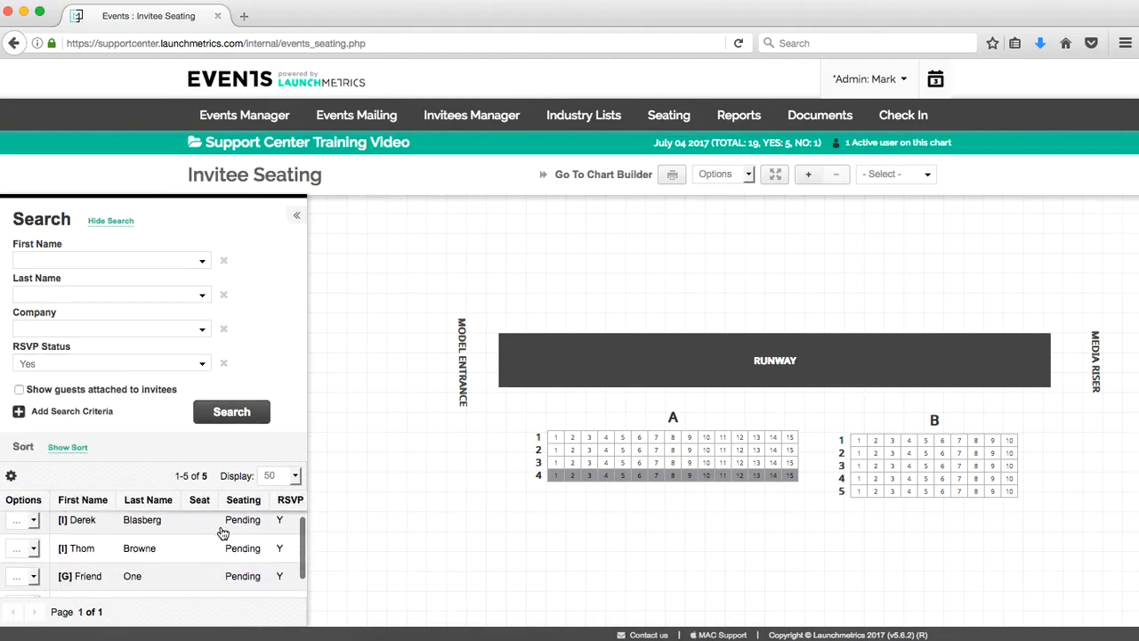
pyautogui.click(224, 328)
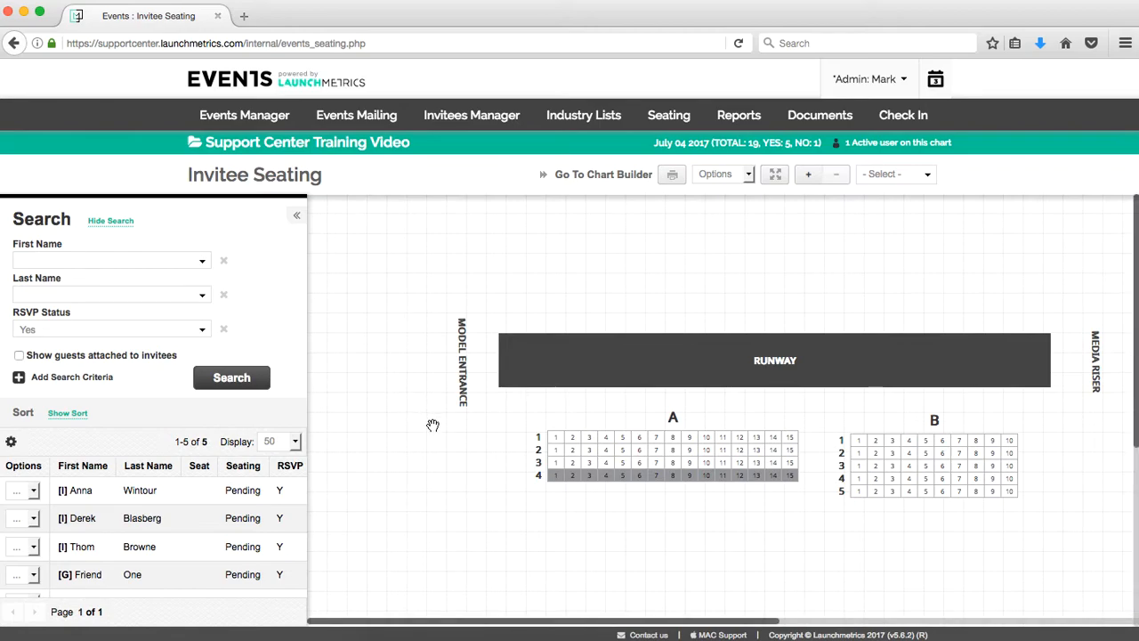
# Seat the first, second and third listed invitees in section A, row 1, at seats 4, 7 and 1 respectively.
pyautogui.moveTo(432, 426); pyautogui.dragTo(381, 418)
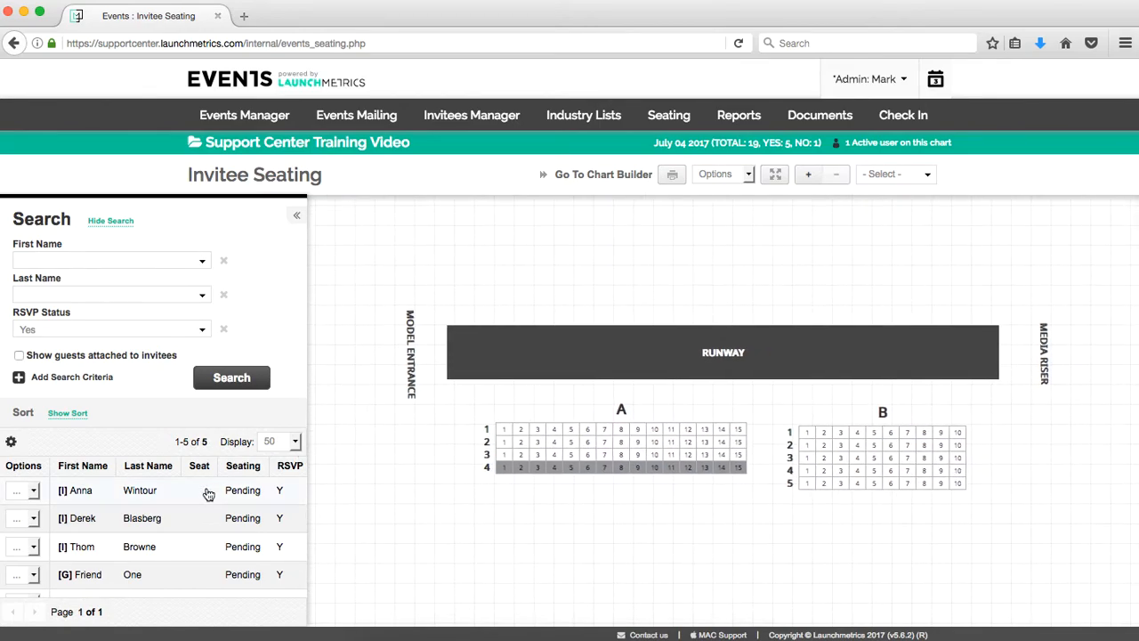
pyautogui.moveTo(186, 495); pyautogui.dragTo(552, 433)
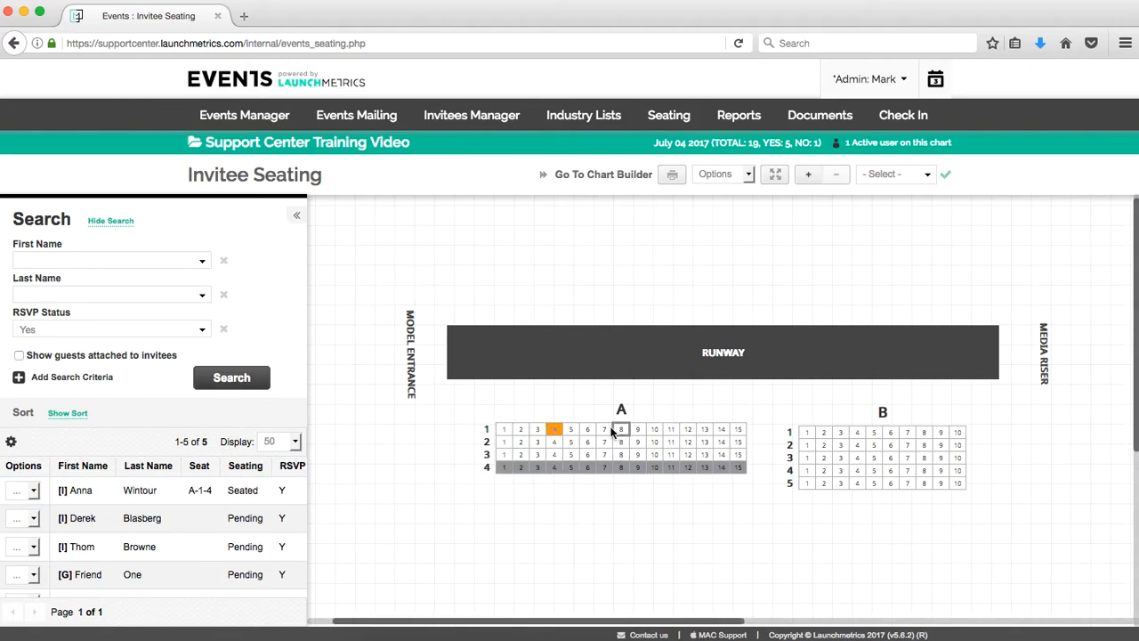
pyautogui.click(605, 429)
pyautogui.click(201, 525)
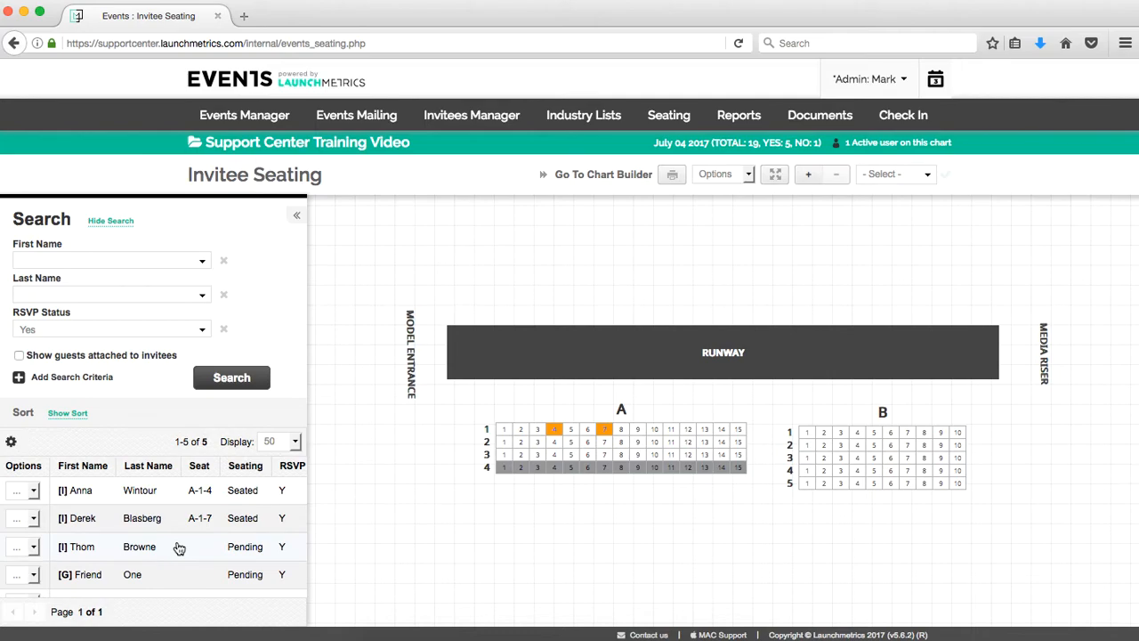
pyautogui.moveTo(179, 545)
pyautogui.moveTo(179, 545); pyautogui.dragTo(504, 431)
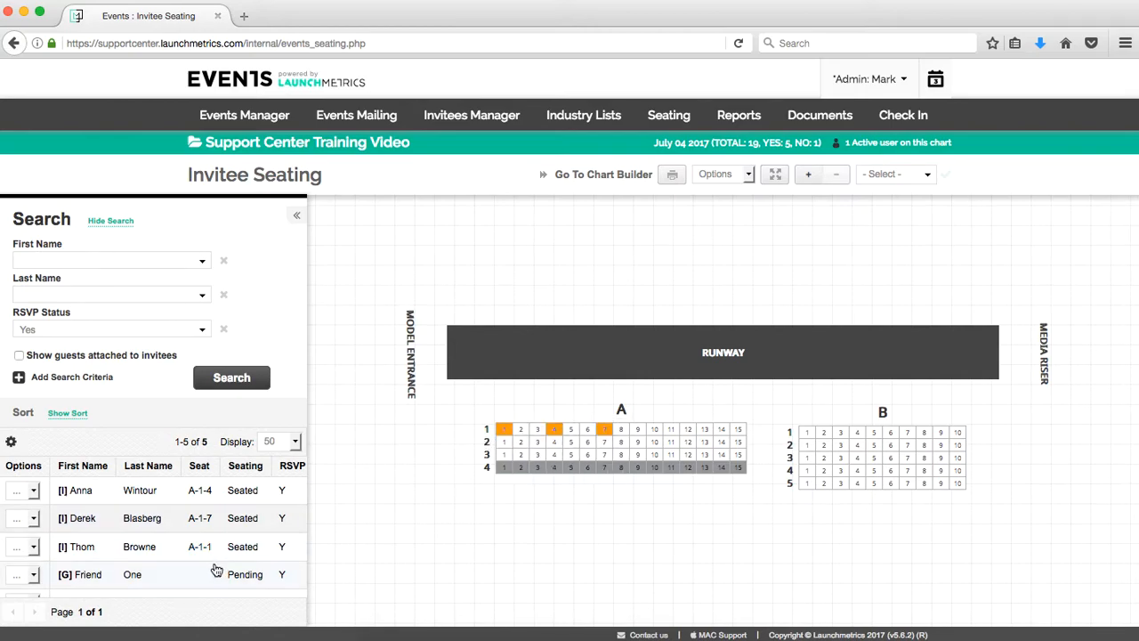
# Assign the guest Friend One to section A, row 1, seat 2 by searching invitees from that seat.
pyautogui.click(521, 429)
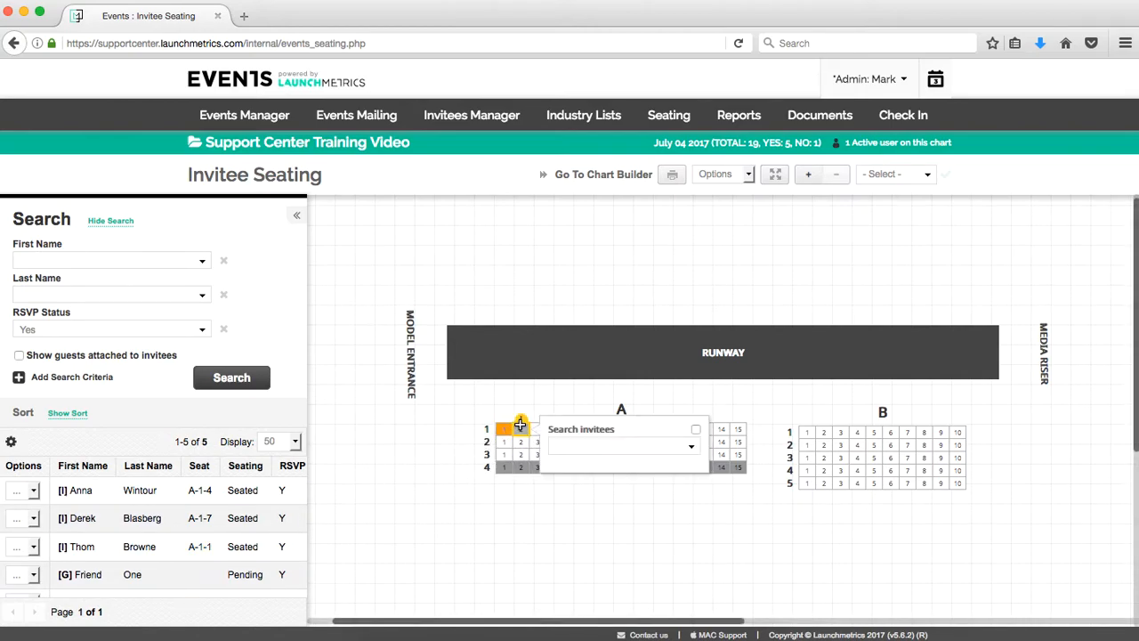
pyautogui.click(610, 440)
pyautogui.write('Friend')
pyautogui.click(613, 469)
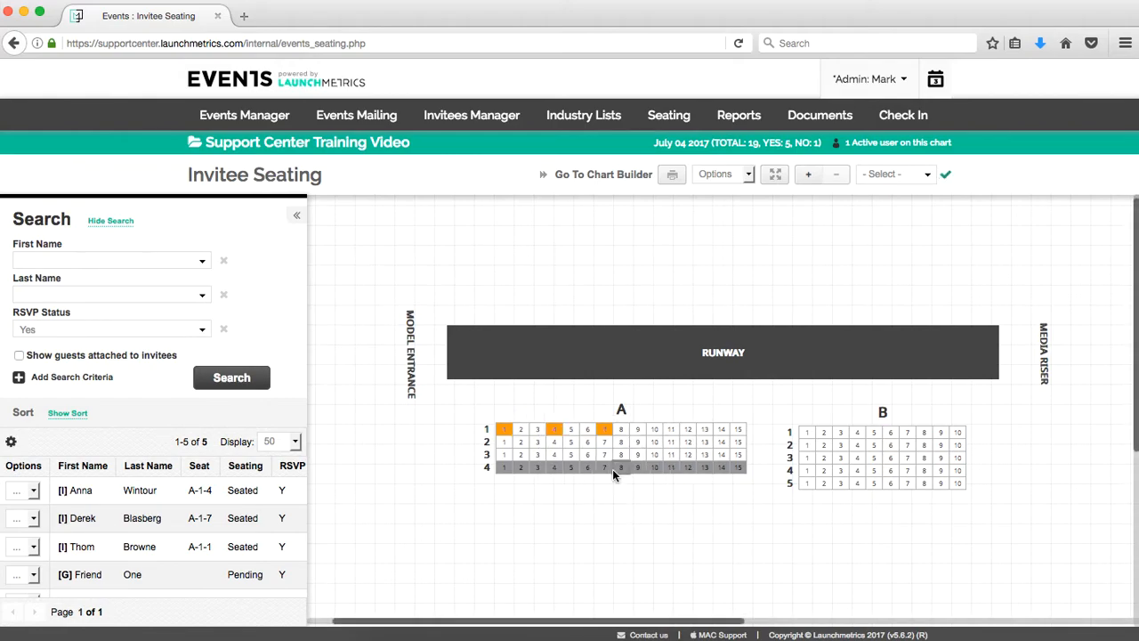
pyautogui.moveTo(516, 431)
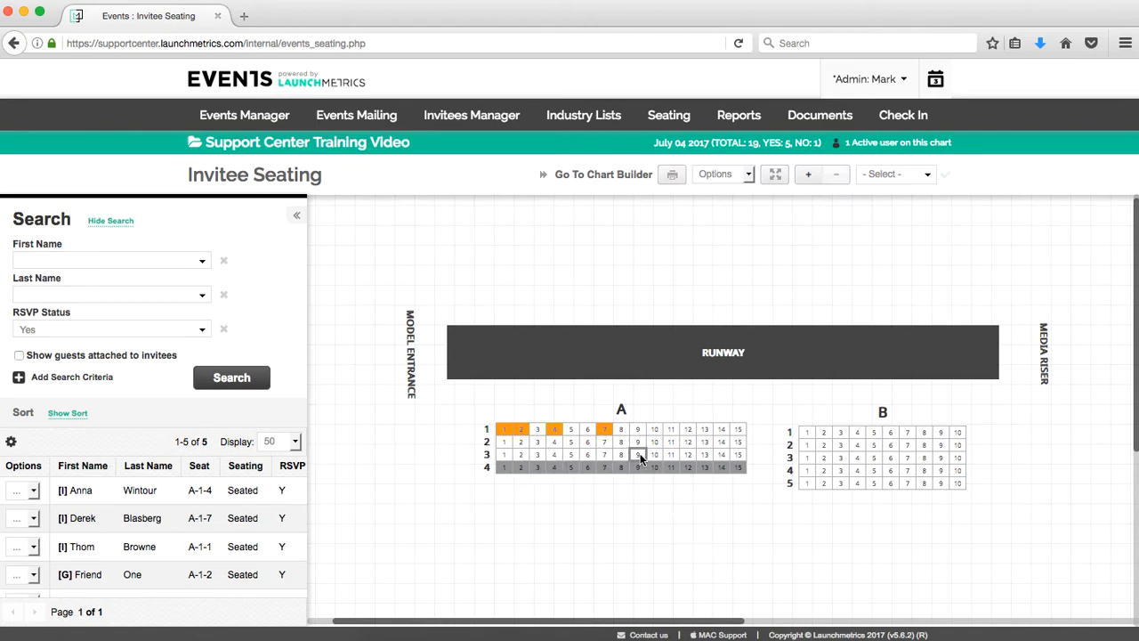
pyautogui.moveTo(610, 429)
# Add the Category header below Title in the seat layout preferences and check the details on the occupied seats.
pyautogui.click(815, 177)
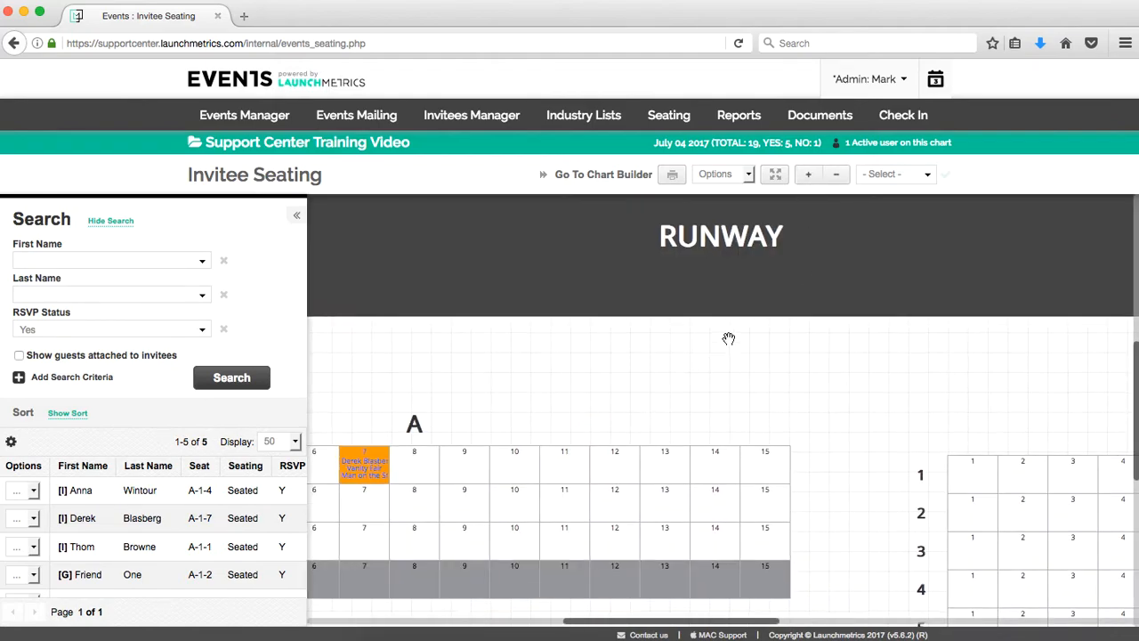
pyautogui.moveTo(707, 348); pyautogui.dragTo(1018, 300)
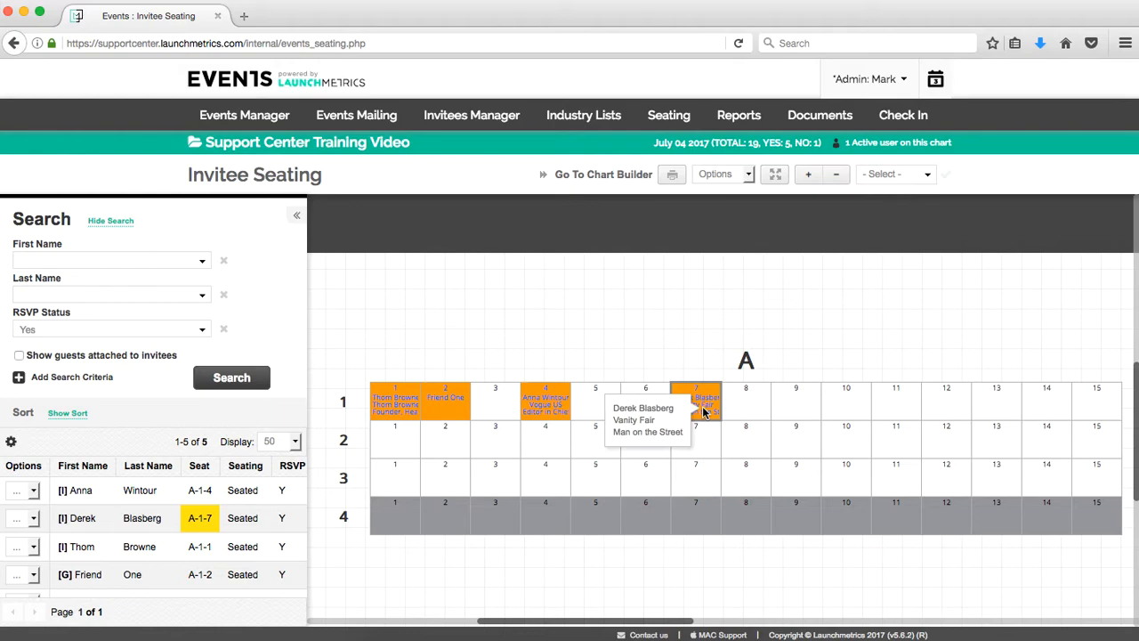
pyautogui.moveTo(549, 414)
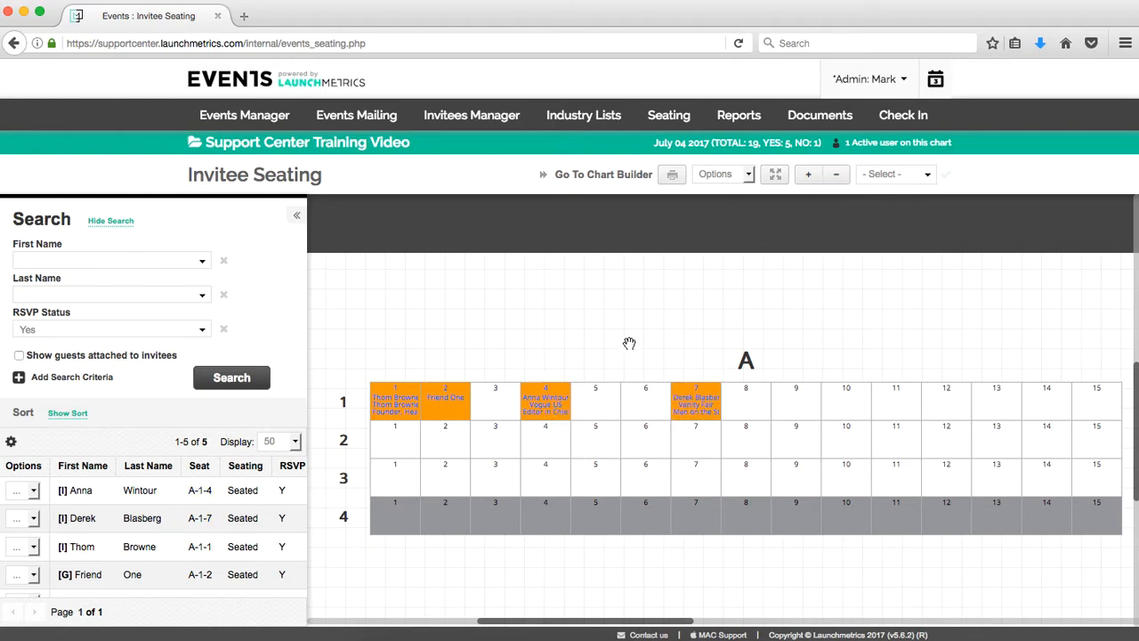
pyautogui.moveTo(628, 344); pyautogui.dragTo(694, 336)
pyautogui.click(740, 177)
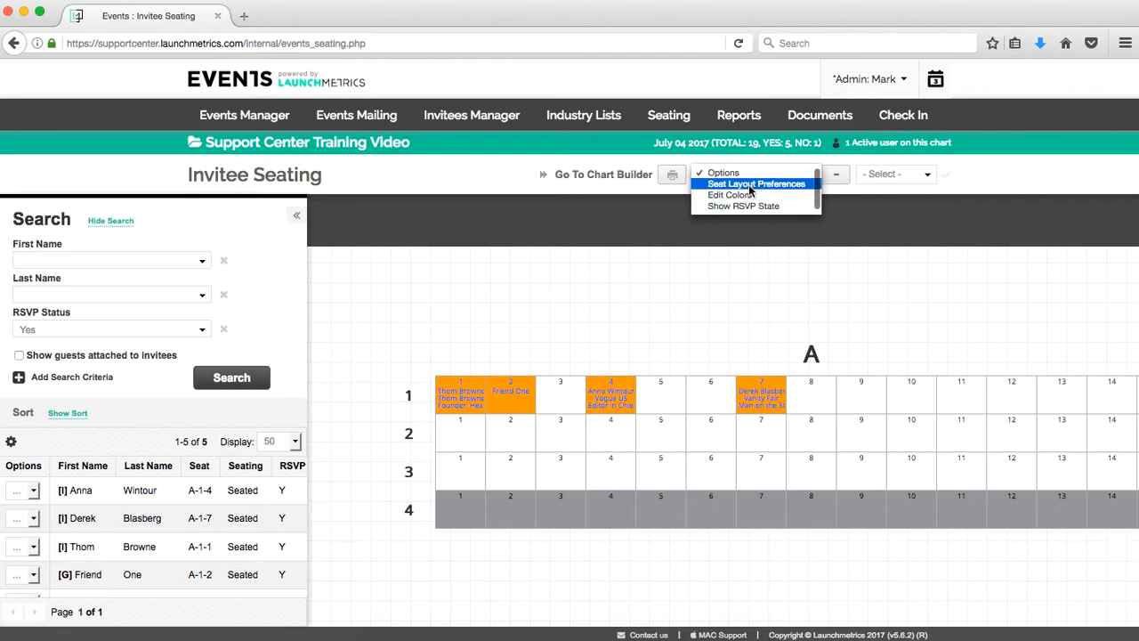
pyautogui.click(750, 185)
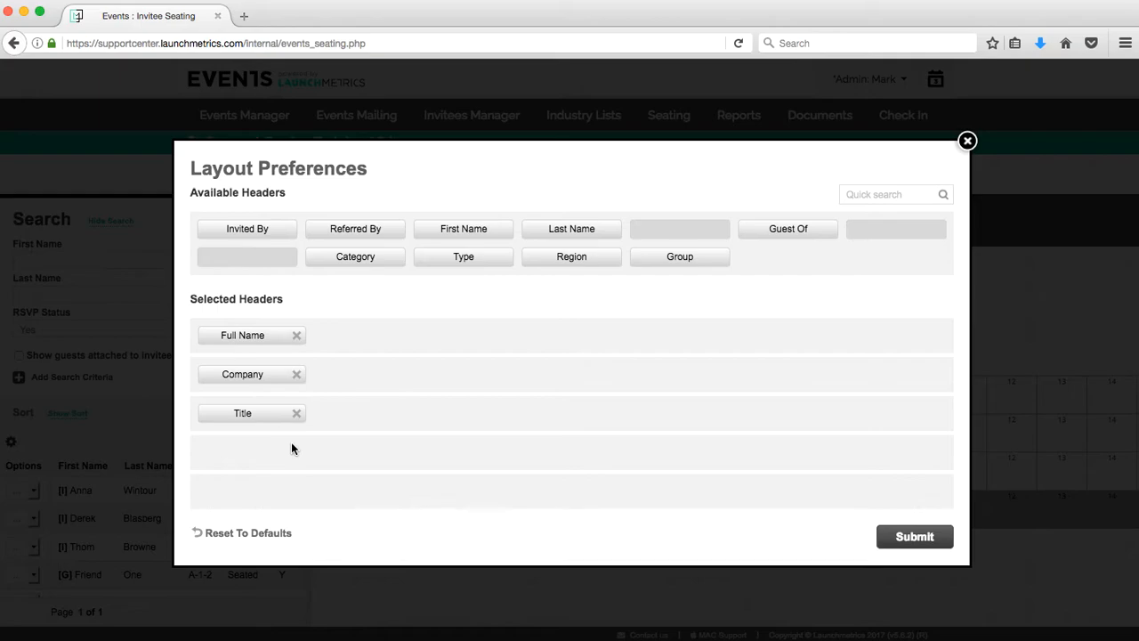
pyautogui.moveTo(340, 261); pyautogui.dragTo(242, 459)
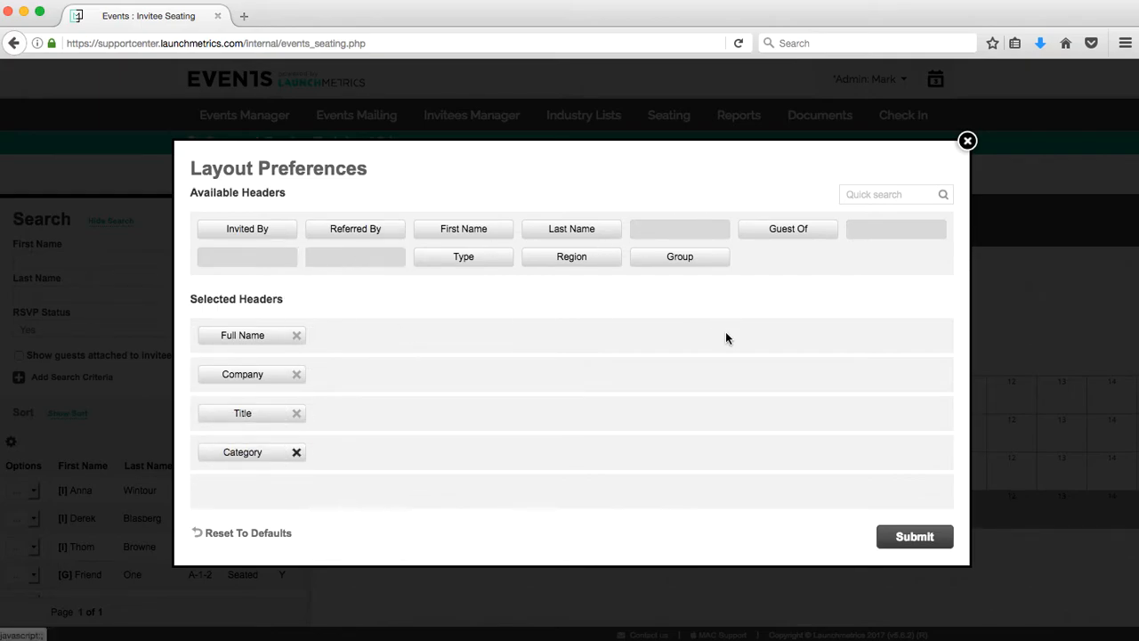
pyautogui.click(914, 536)
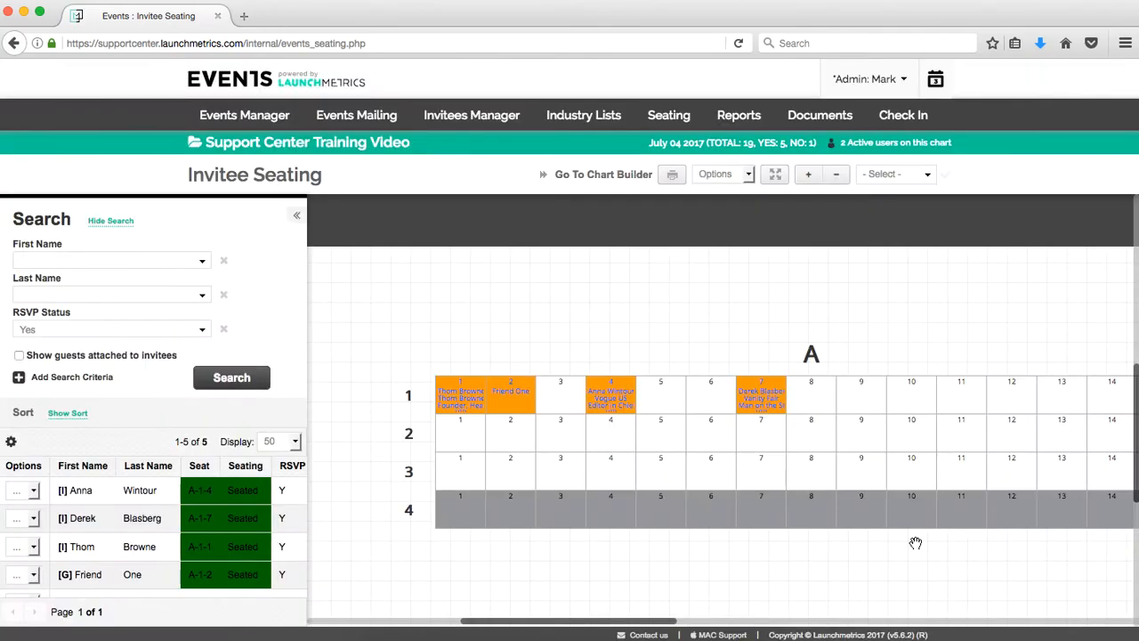
pyautogui.moveTo(758, 411)
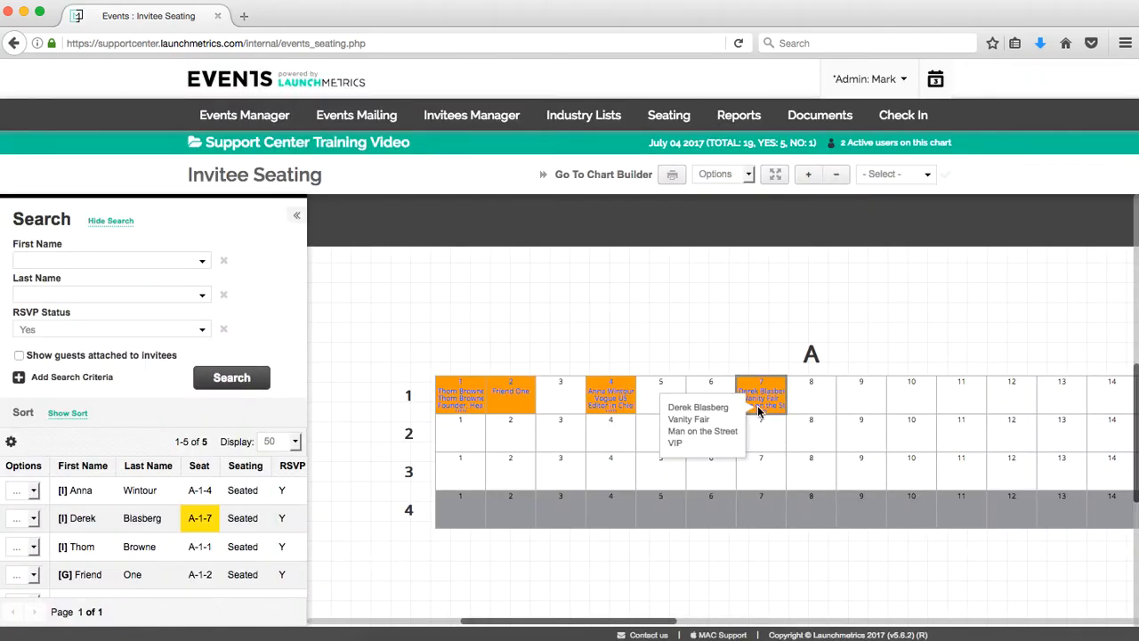
pyautogui.moveTo(603, 407)
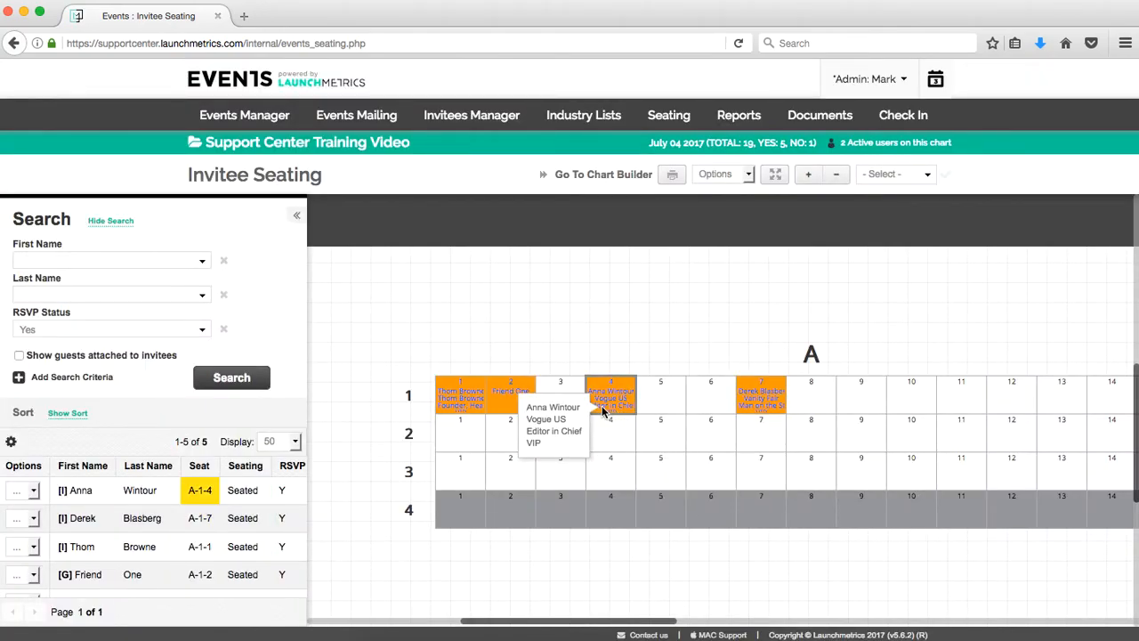
pyautogui.moveTo(470, 396)
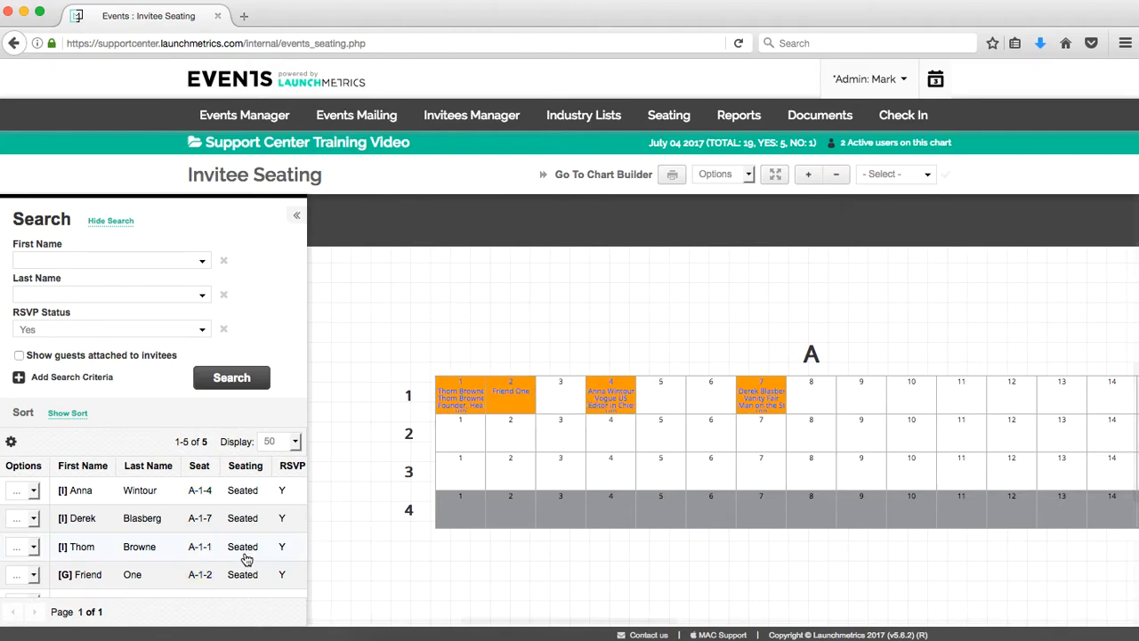
# Show the RSVP state on the chart's seats.
pyautogui.scroll(-1, 247, 554)
pyautogui.scroll(2, 494, 323)
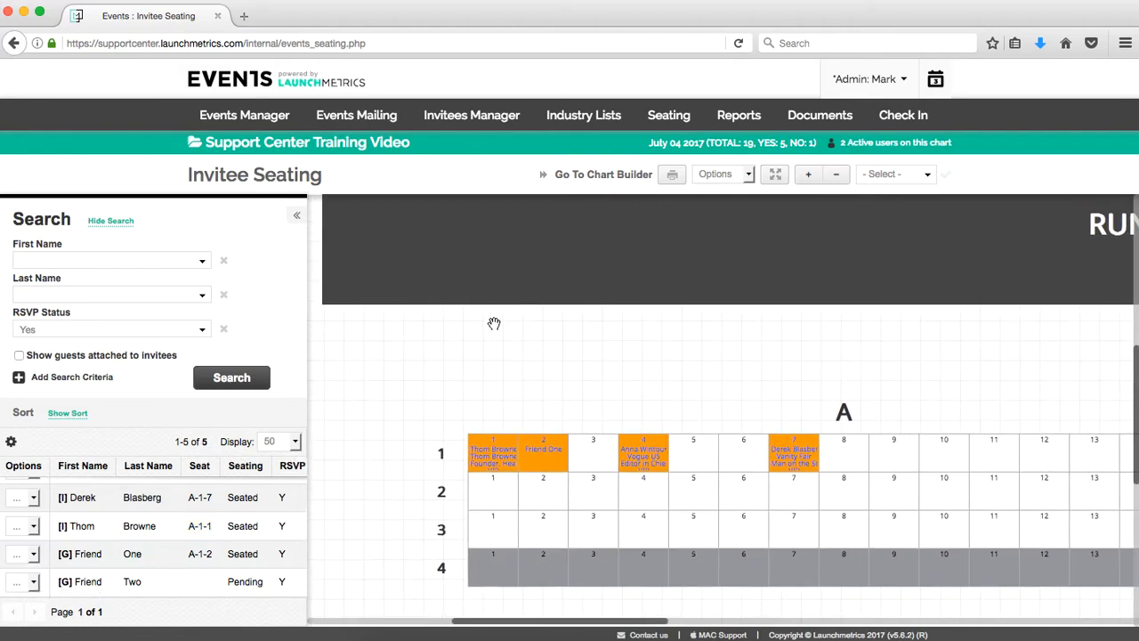
pyautogui.click(733, 176)
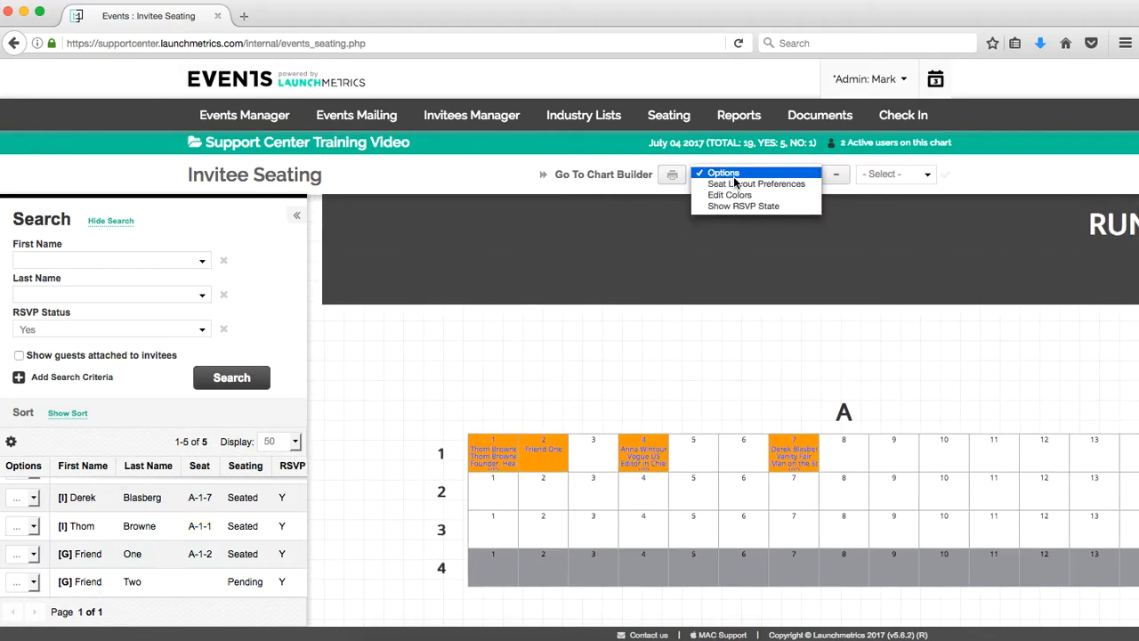
pyautogui.click(787, 207)
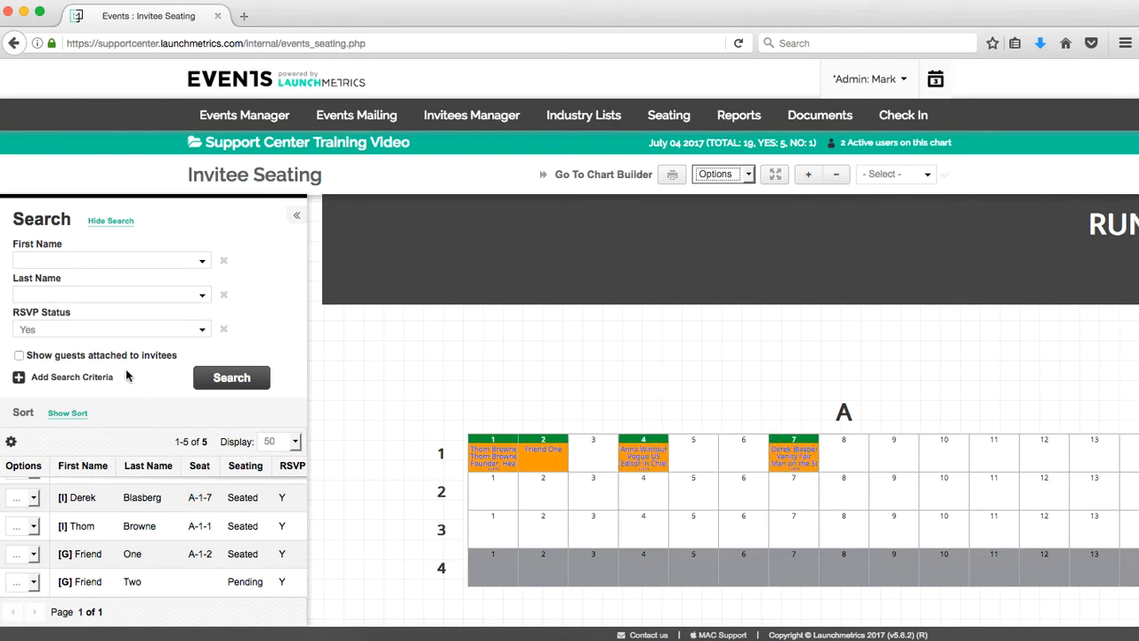
# Filter the invitees to RSVP Status No and seat the listed invitee in section A, row 1, seat 9.
pyautogui.click(203, 335)
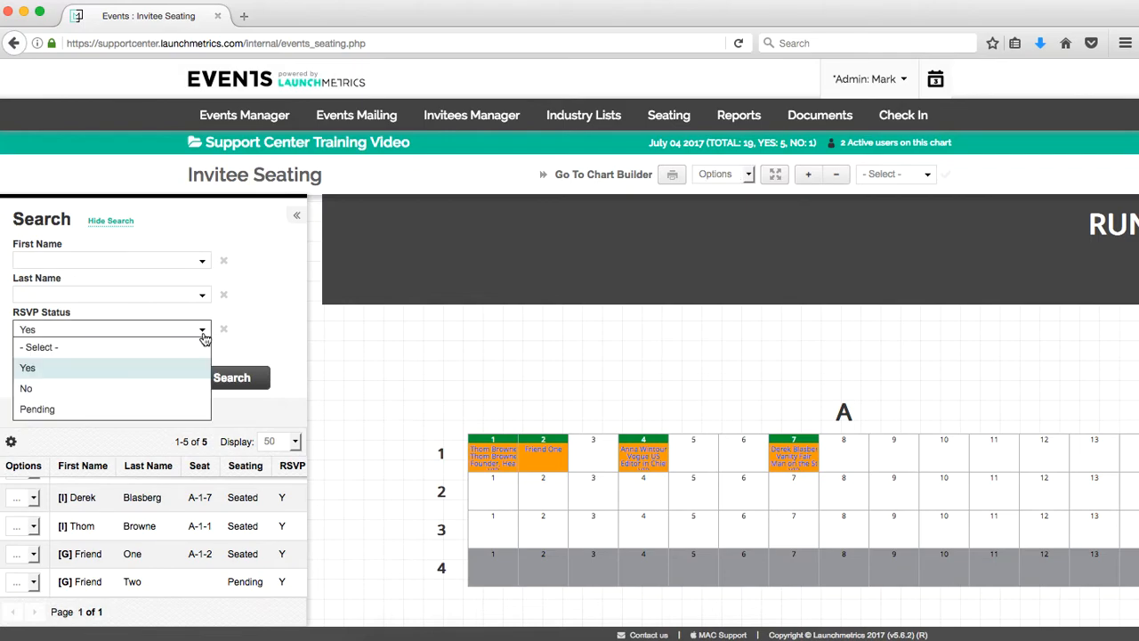
pyautogui.click(150, 388)
pyautogui.click(214, 379)
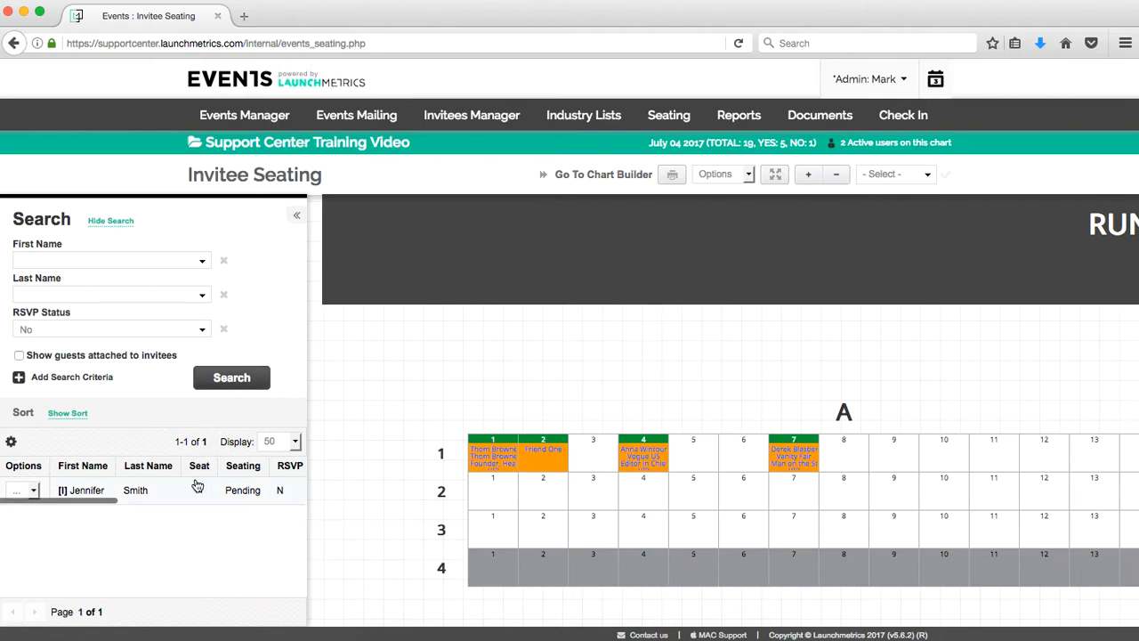
pyautogui.hscroll(1, 193, 499)
pyautogui.moveTo(189, 495); pyautogui.dragTo(897, 448)
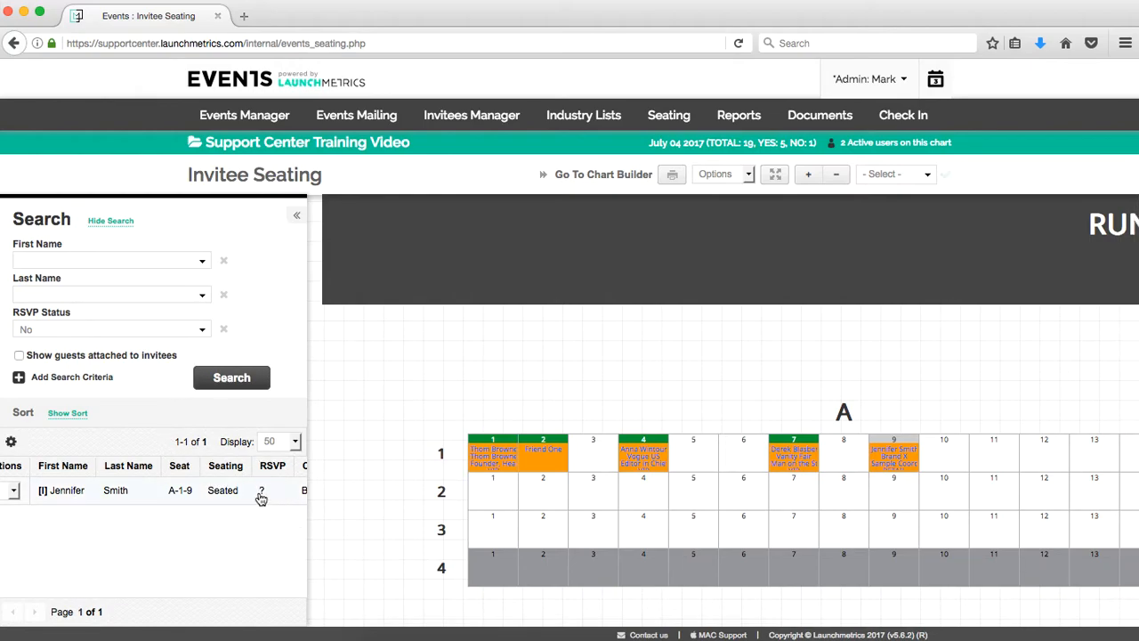
# Change the RSVP of the invitee in section A, row 1, seat 9 to No.
pyautogui.click(13, 490)
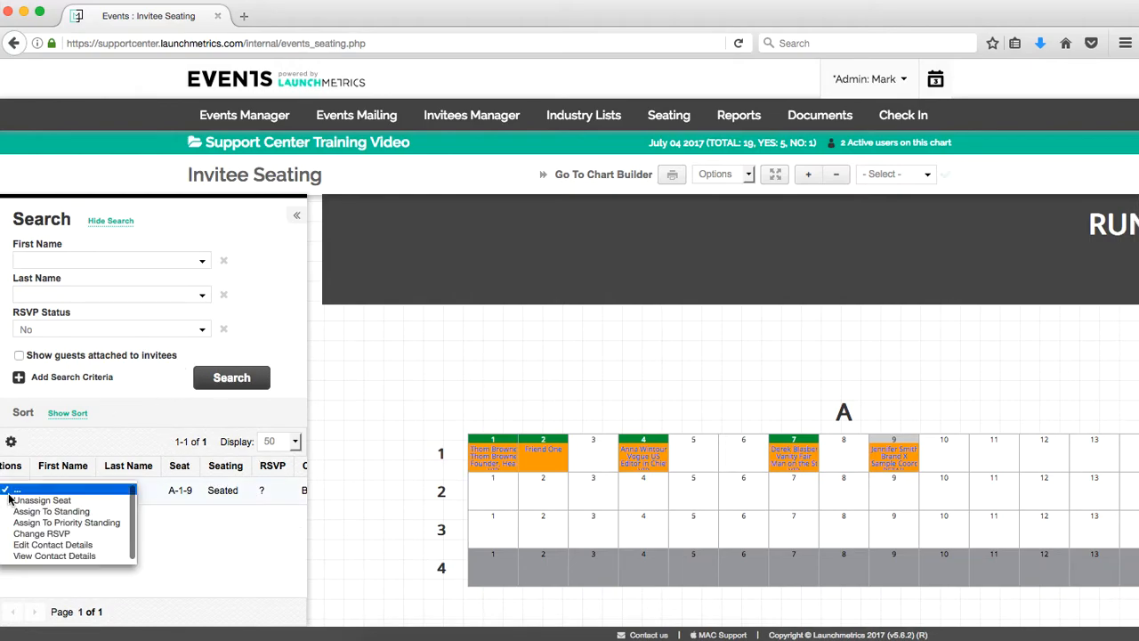
pyautogui.click(35, 533)
pyautogui.click(537, 356)
pyautogui.click(613, 379)
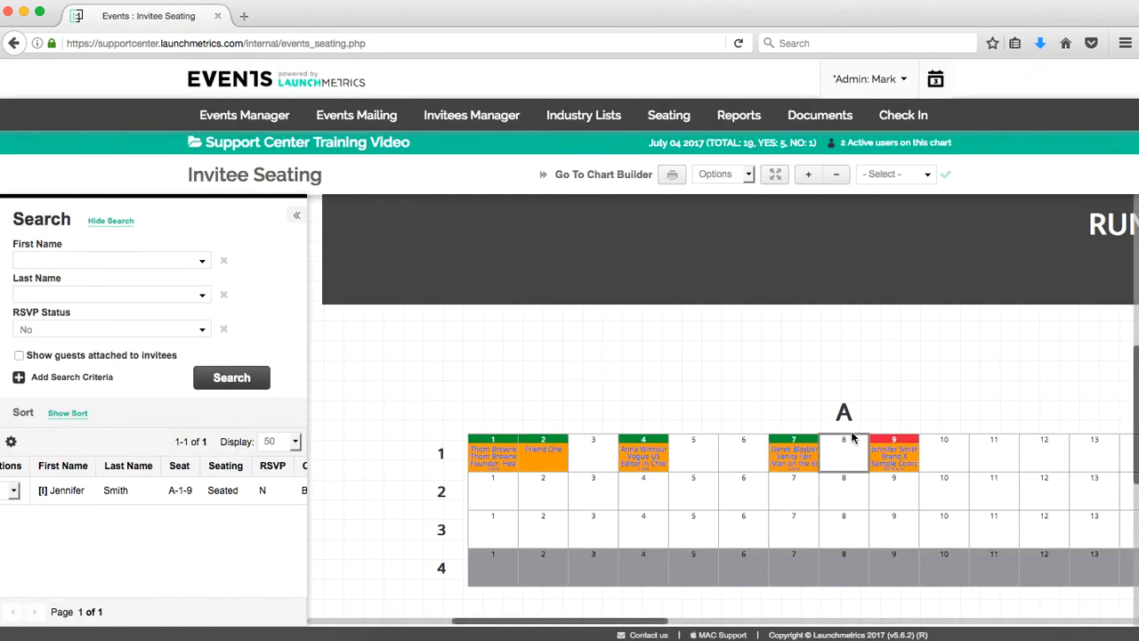
pyautogui.moveTo(881, 445)
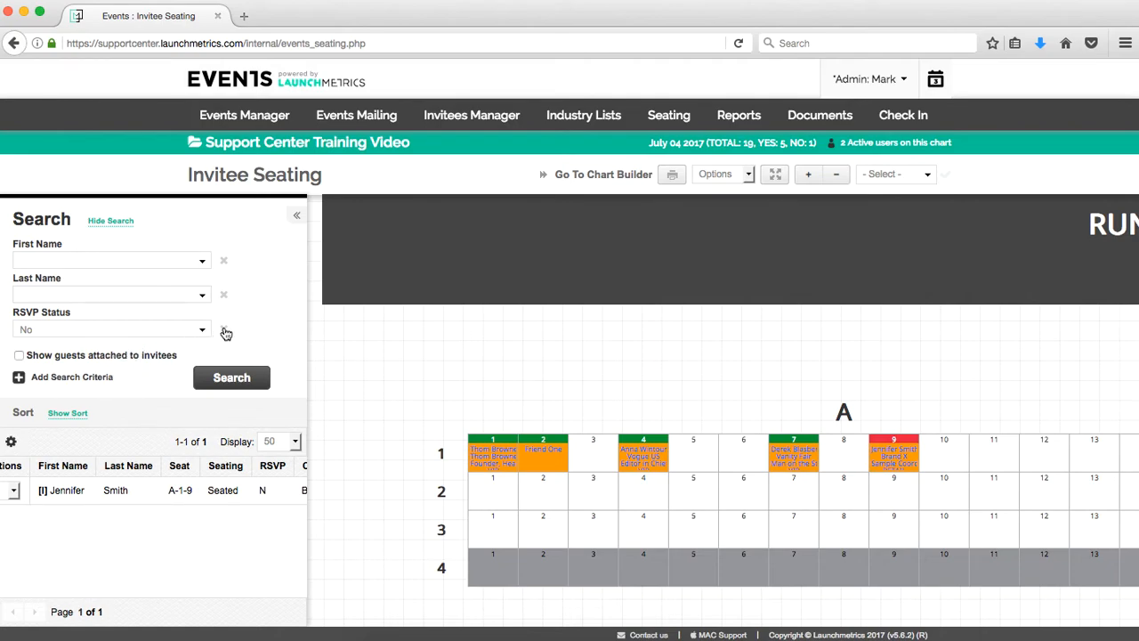
# Filter the invitees to RSVP Status Pending and seat the Brand X retail invitee in section A, row 1, seat 11.
pyautogui.click(198, 330)
pyautogui.click(132, 409)
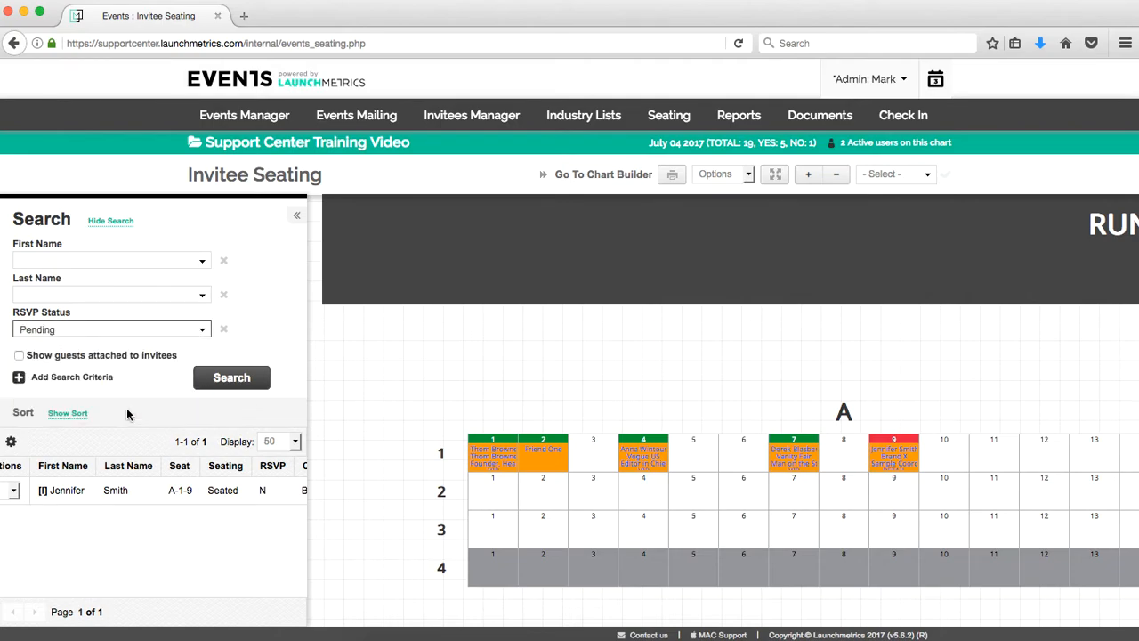
pyautogui.click(250, 378)
pyautogui.scroll(-1, 210, 521)
pyautogui.moveTo(210, 521); pyautogui.dragTo(1001, 451)
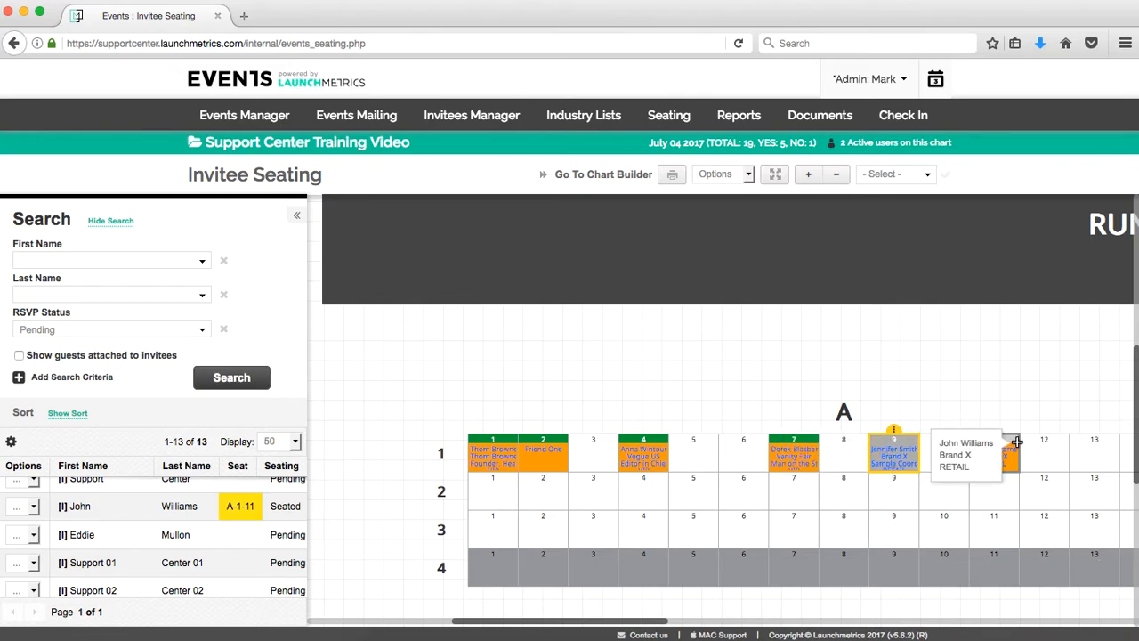
# In section A, row 1, move the invitee in seat 9 to seat 12 and the one in seat 7 to seat 3.
pyautogui.moveTo(1034, 454); pyautogui.dragTo(1034, 454)
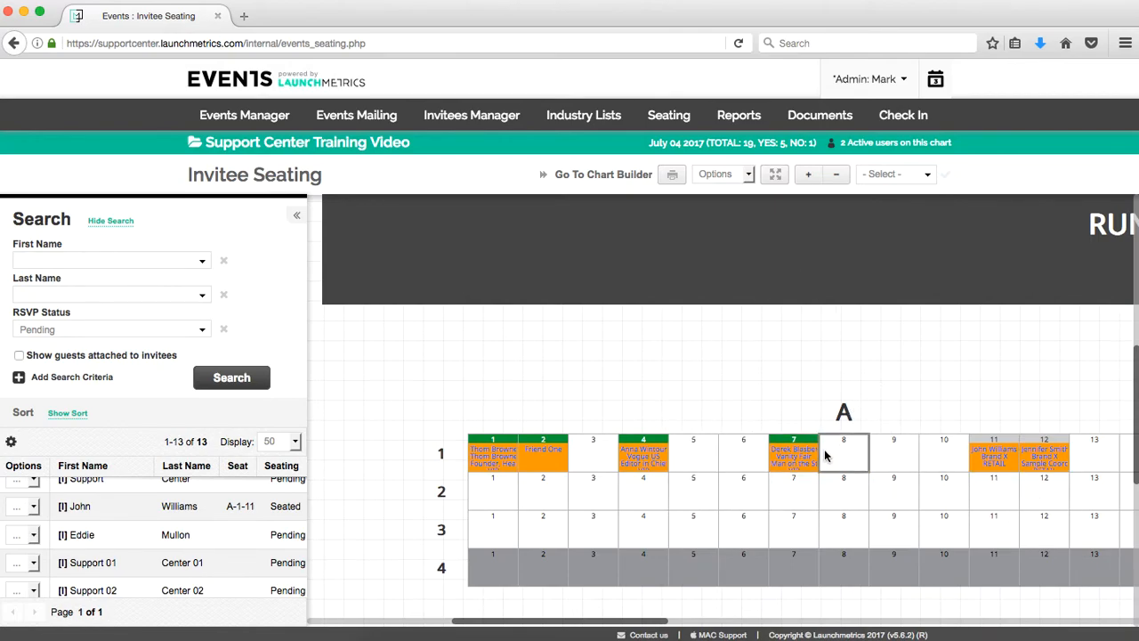
pyautogui.click(782, 459)
pyautogui.click(596, 454)
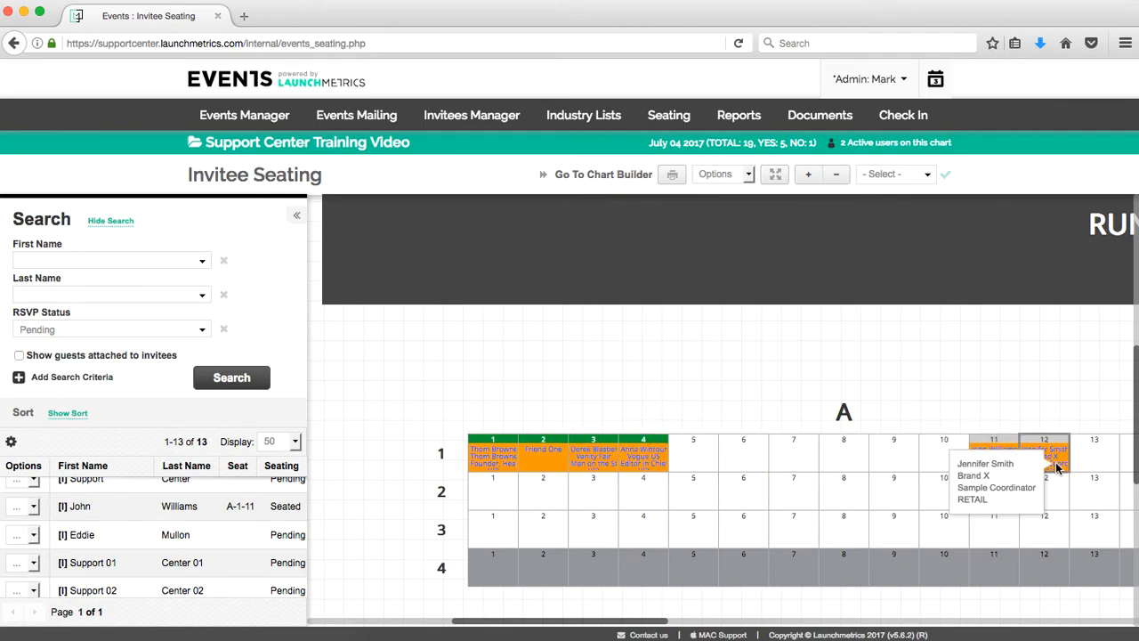
# Edit the chart's category colors, setting VIP to blue #1A00FF.
pyautogui.click(721, 174)
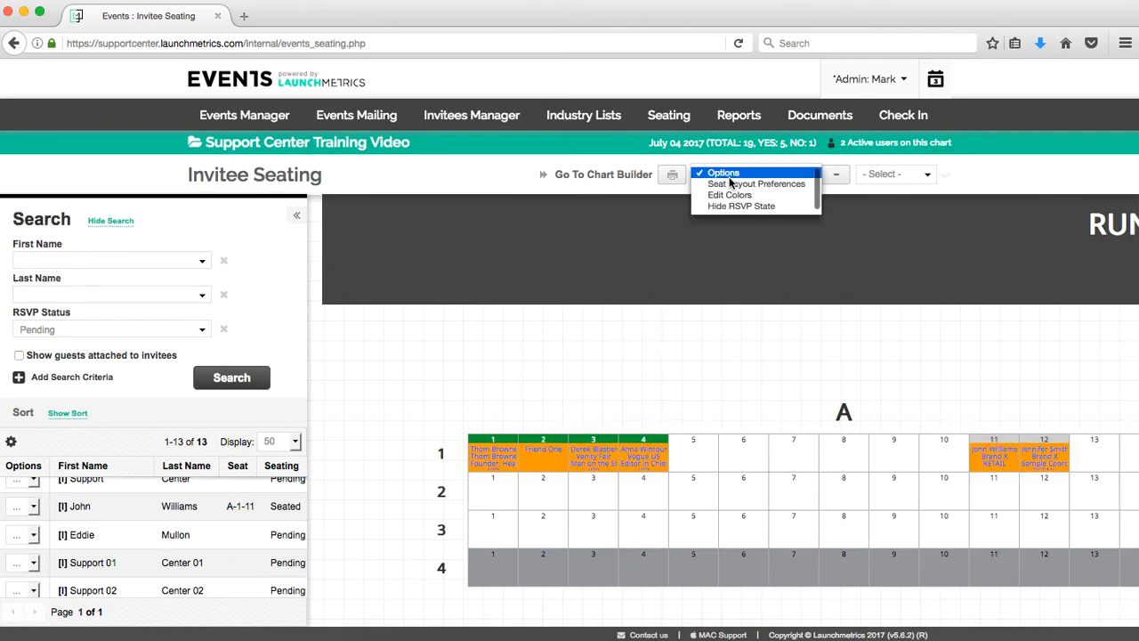
pyautogui.click(728, 194)
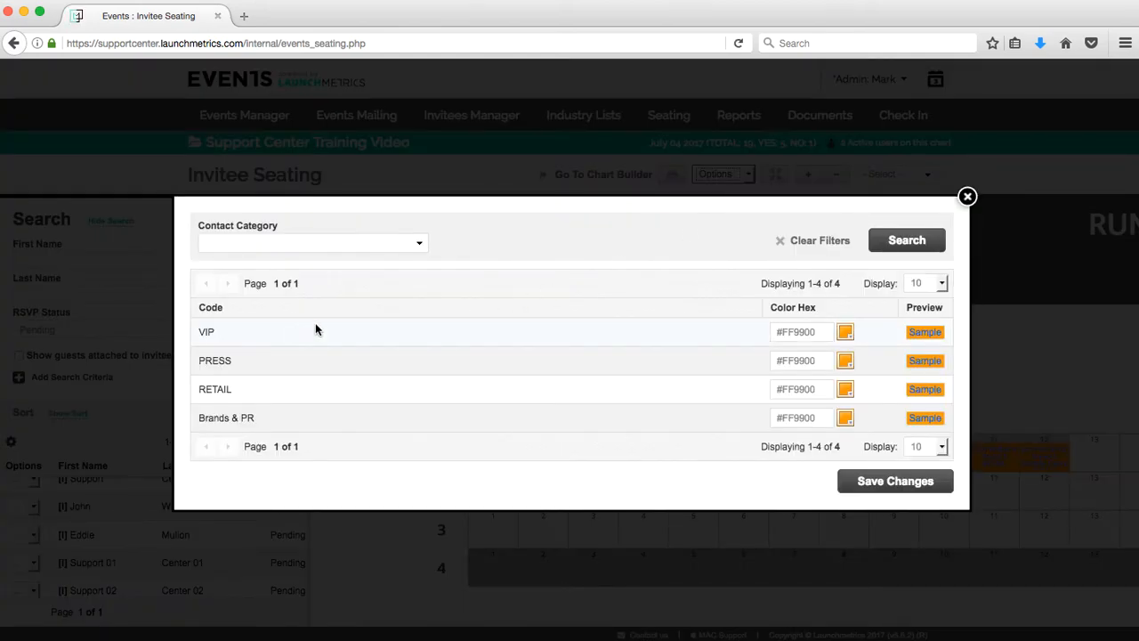
pyautogui.click(845, 332)
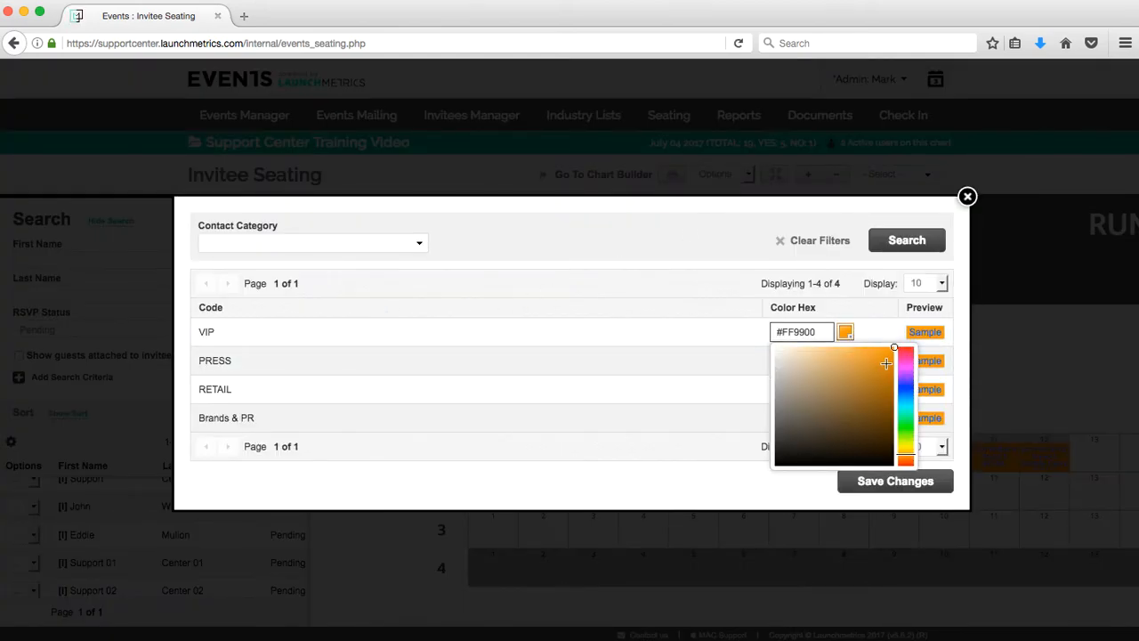
pyautogui.moveTo(904, 399); pyautogui.dragTo(906, 385)
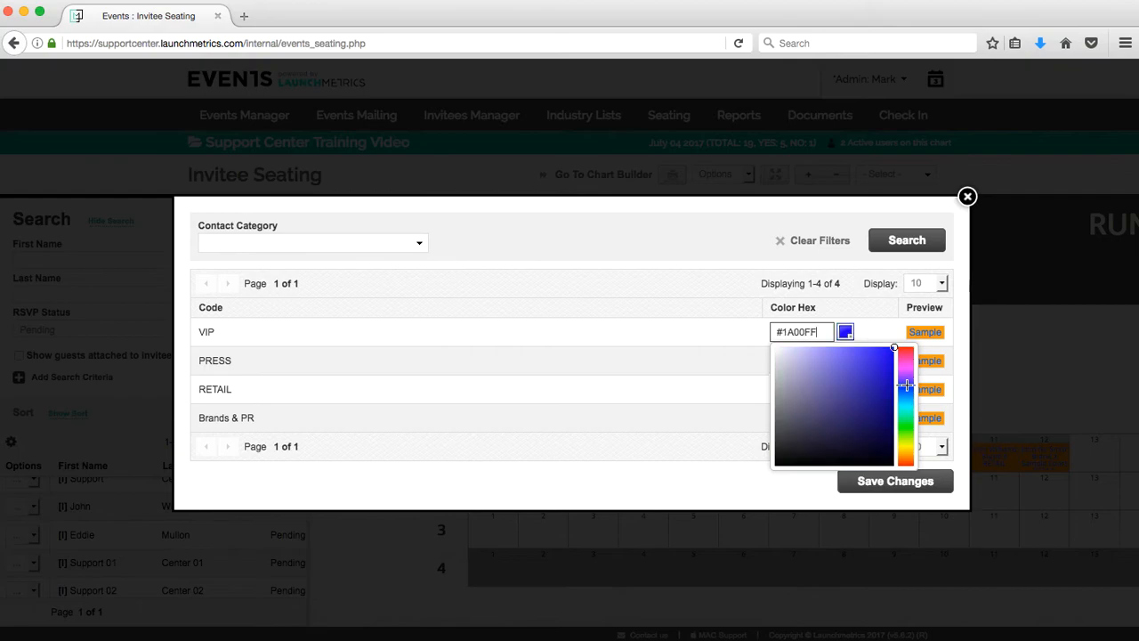
pyautogui.click(879, 342)
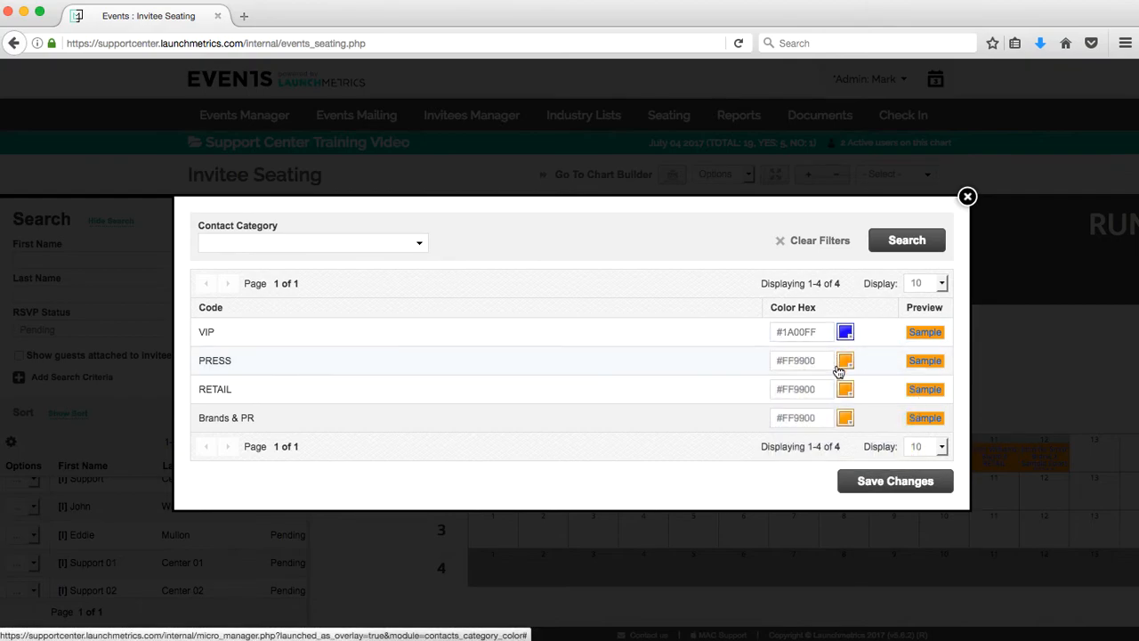
# Set the RETAIL category color to red #FF001A and save the color changes.
pyautogui.click(845, 395)
pyautogui.click(905, 408)
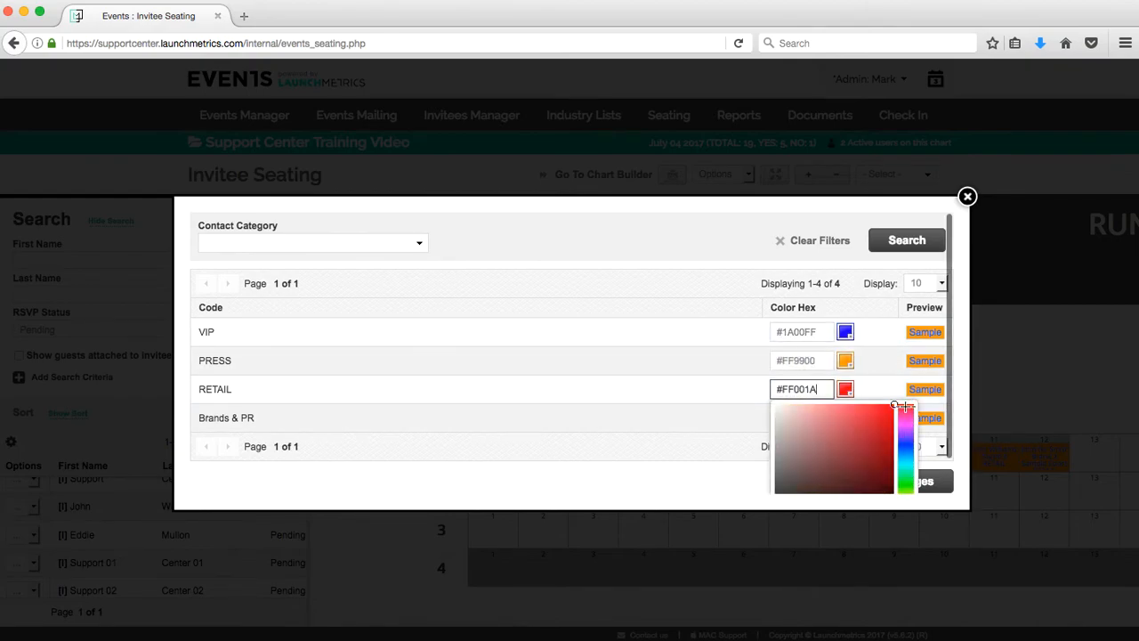
pyautogui.click(878, 397)
pyautogui.click(892, 485)
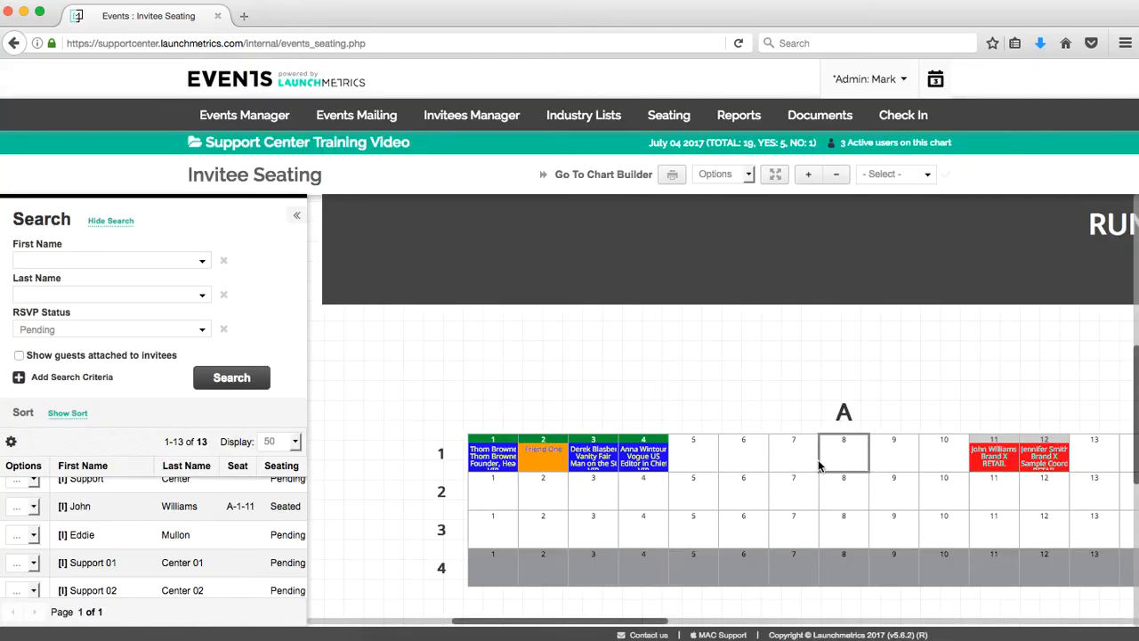
# Double seat the pending invitee listed just above Support 01 in the occupied section A, row 1, seat 4.
pyautogui.moveTo(494, 465)
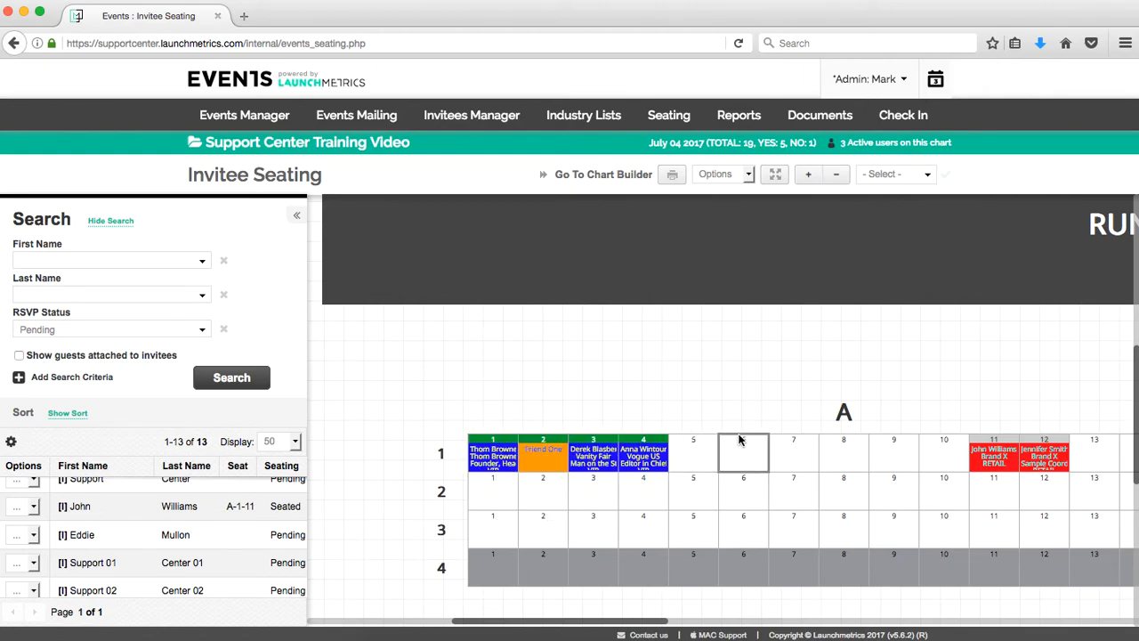
pyautogui.click(837, 174)
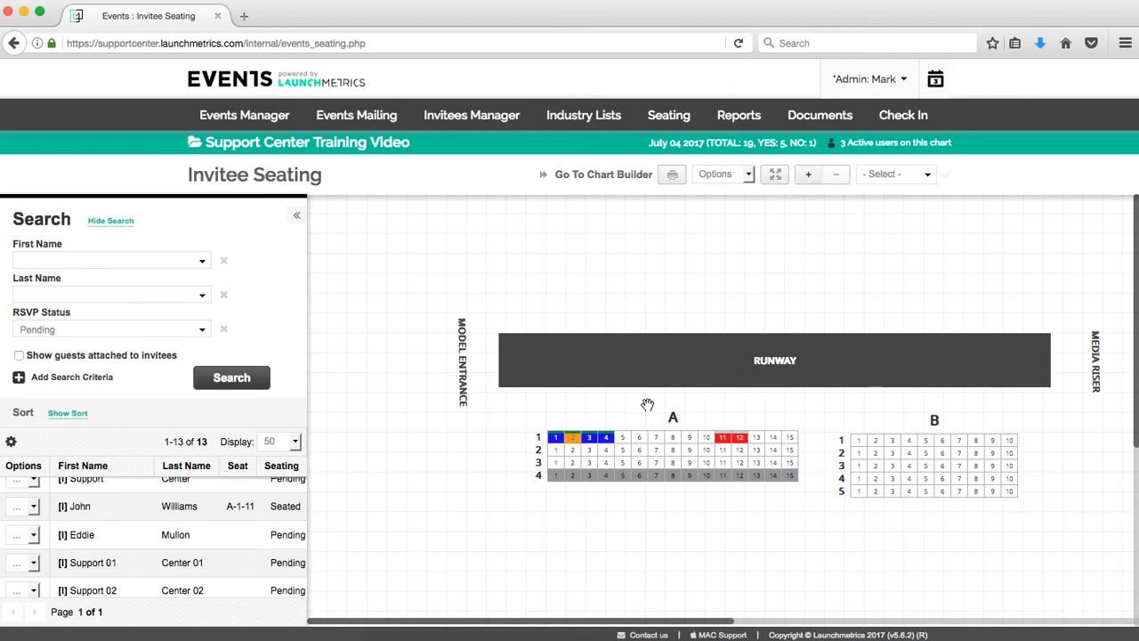
pyautogui.click(211, 541)
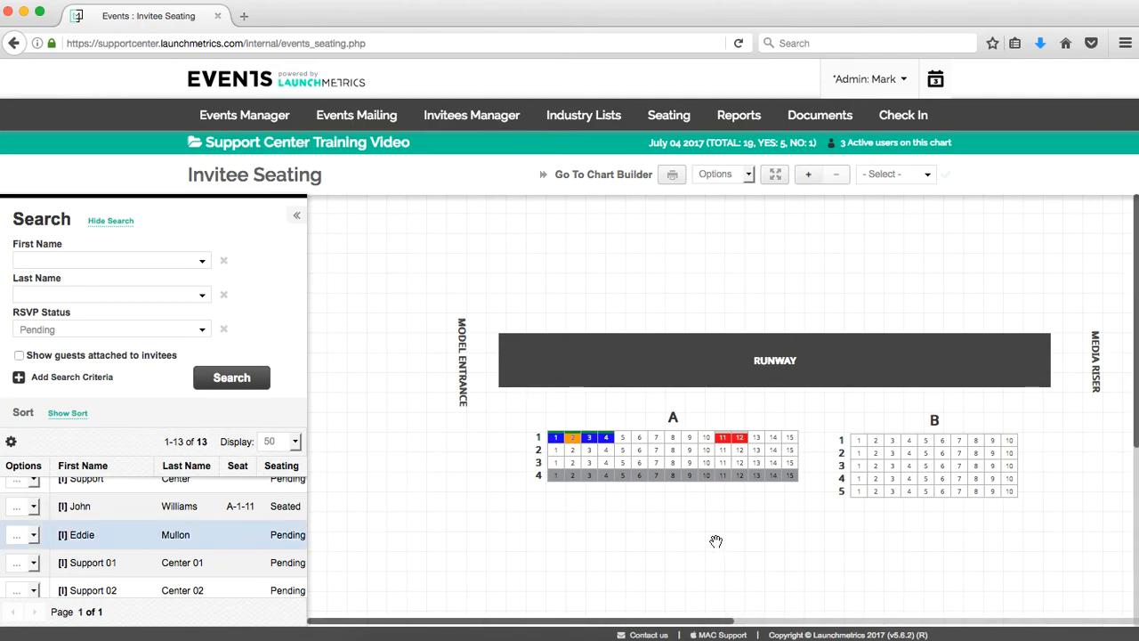
pyautogui.click(606, 438)
pyautogui.click(546, 399)
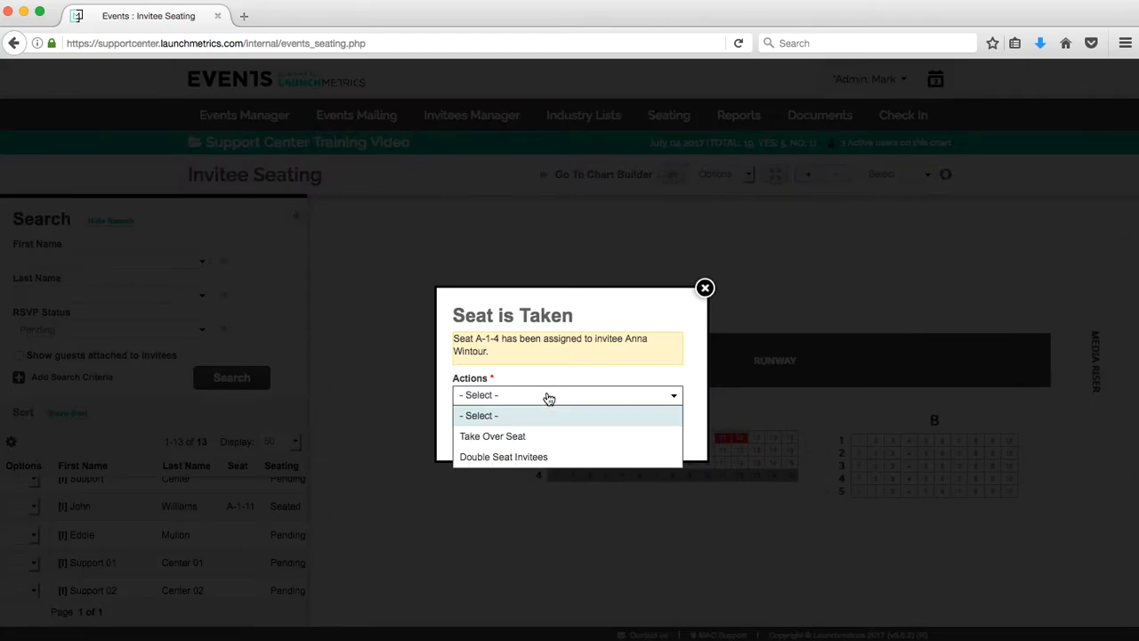
pyautogui.click(575, 457)
pyautogui.click(652, 430)
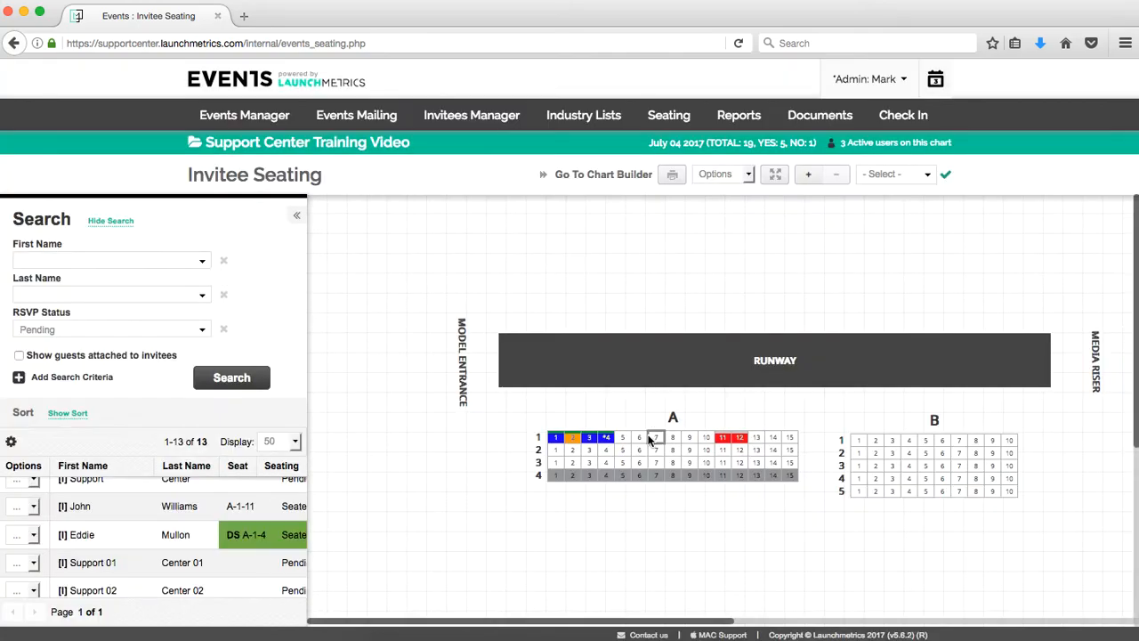
# Export the chart as a Floor Plan PDF at zoom level 1, view it in Preview and close it.
pyautogui.moveTo(611, 438)
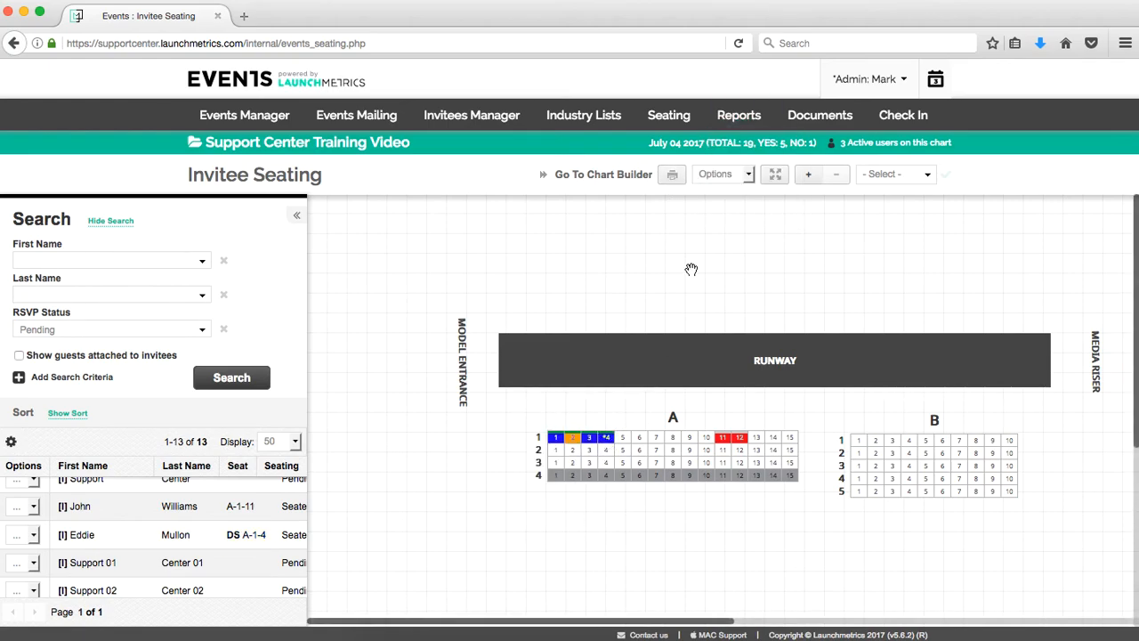
pyautogui.click(674, 176)
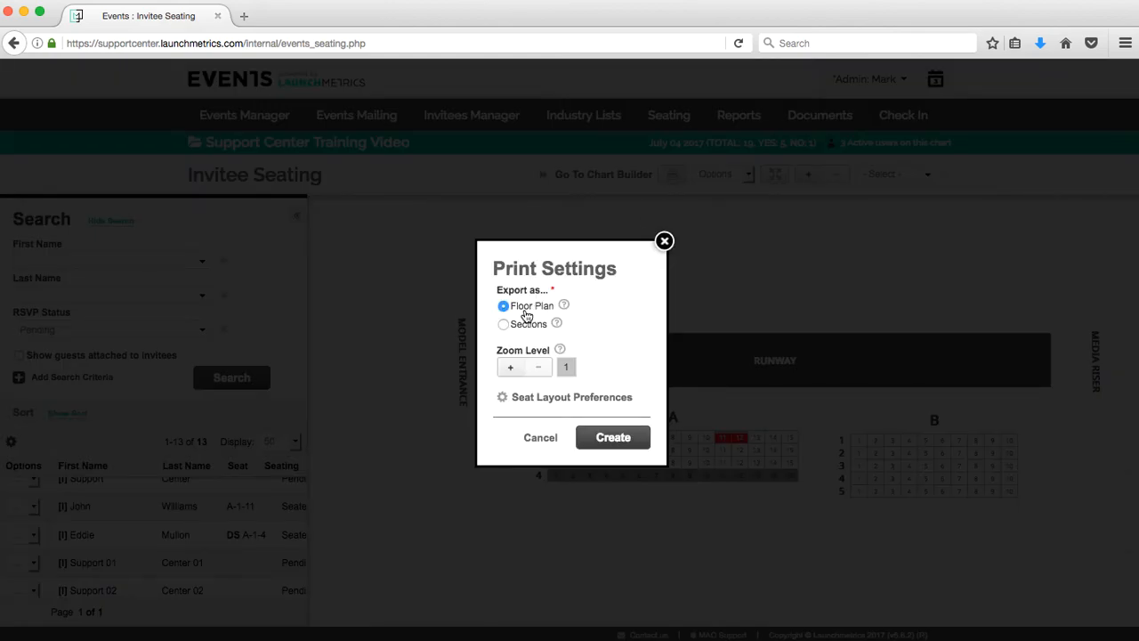
pyautogui.click(613, 437)
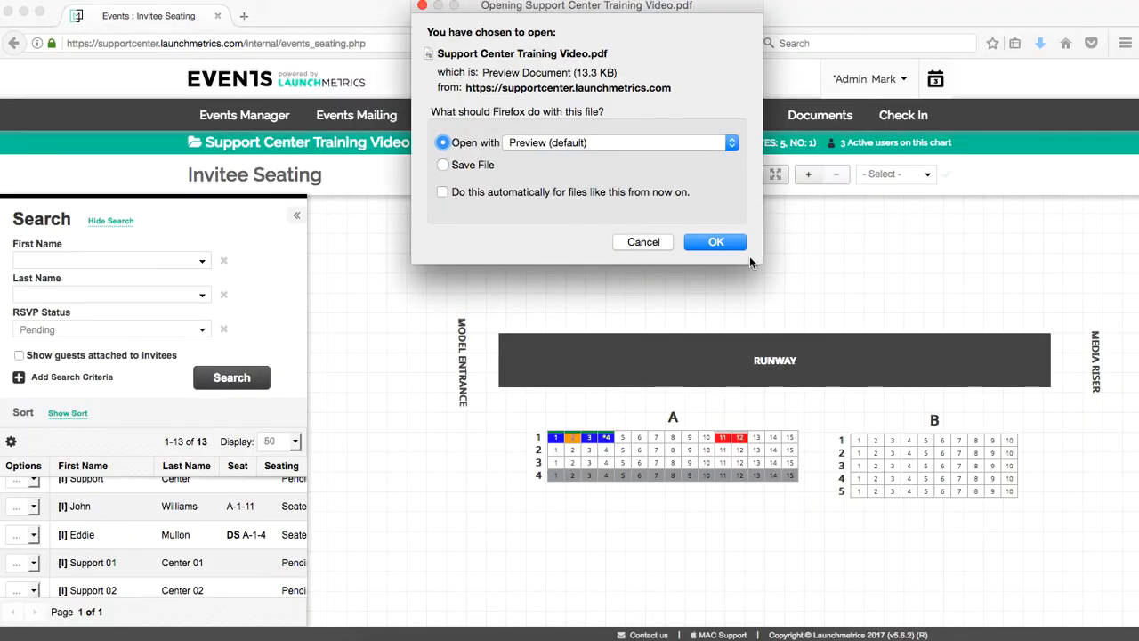
pyautogui.click(718, 240)
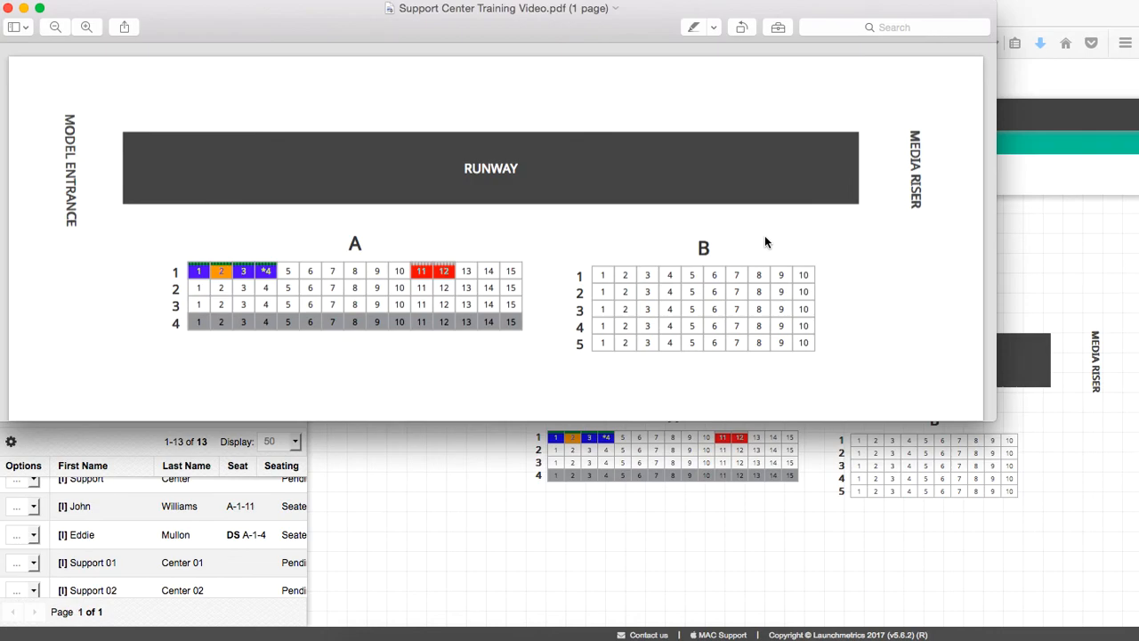
pyautogui.click(7, 11)
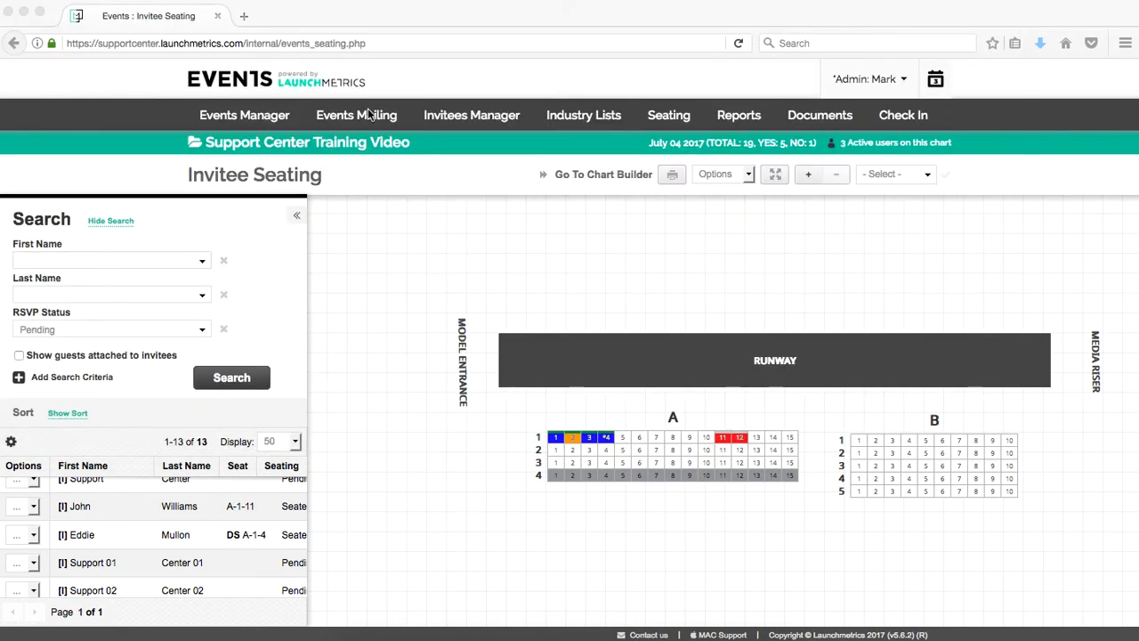
# Export the Floor Plan PDF again at zoom level 3, view it in Preview and close it.
pyautogui.click(674, 174)
pyautogui.click(519, 368)
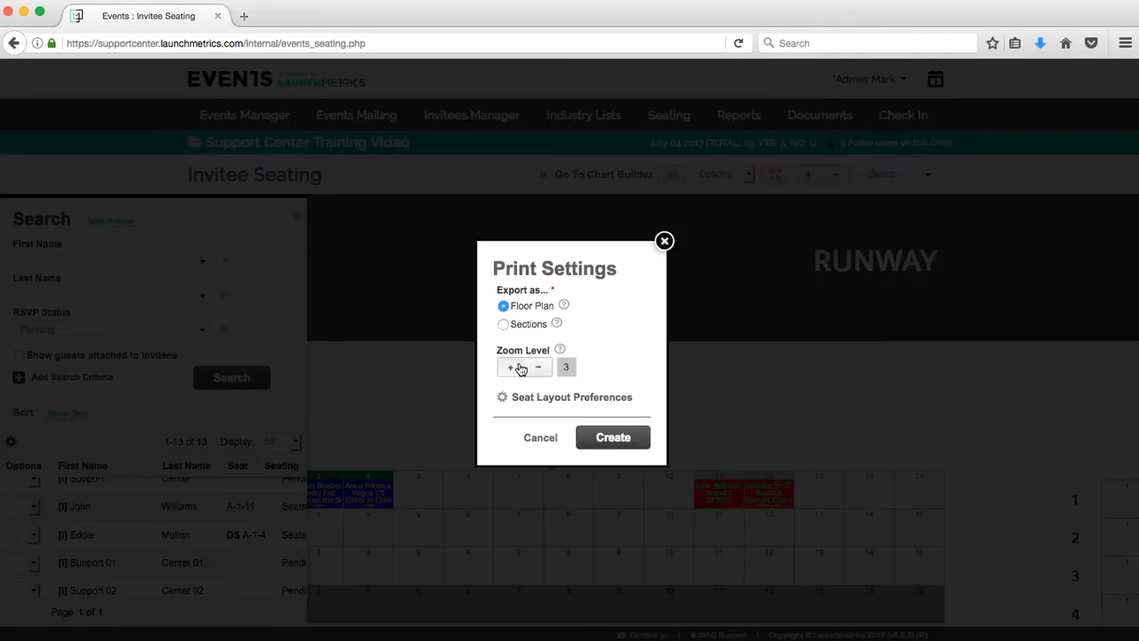
pyautogui.click(633, 436)
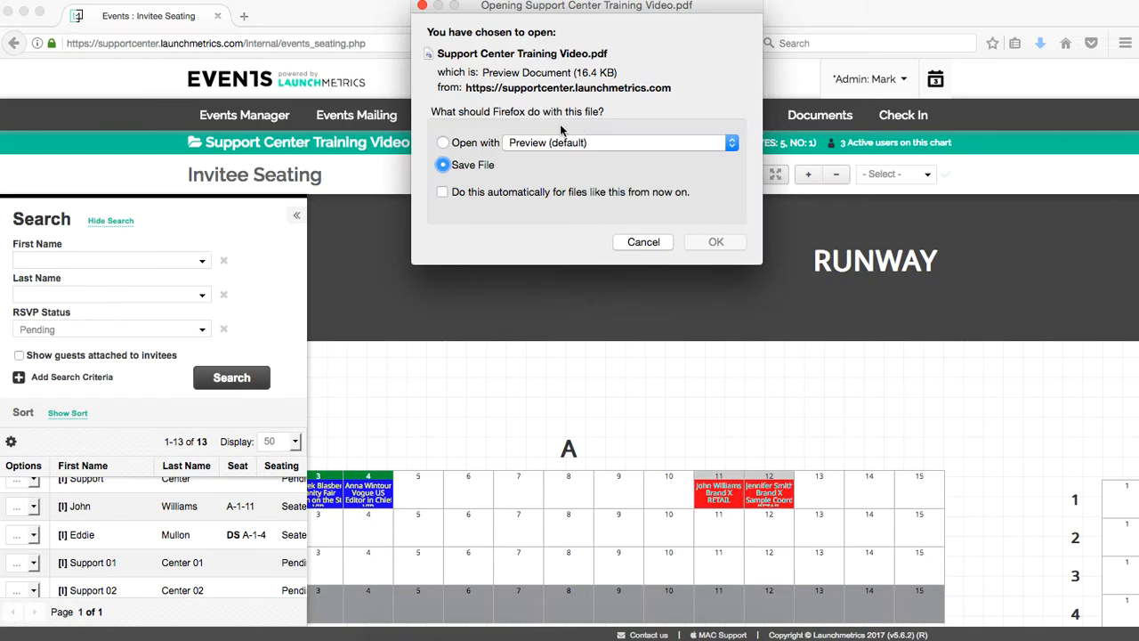
pyautogui.click(480, 140)
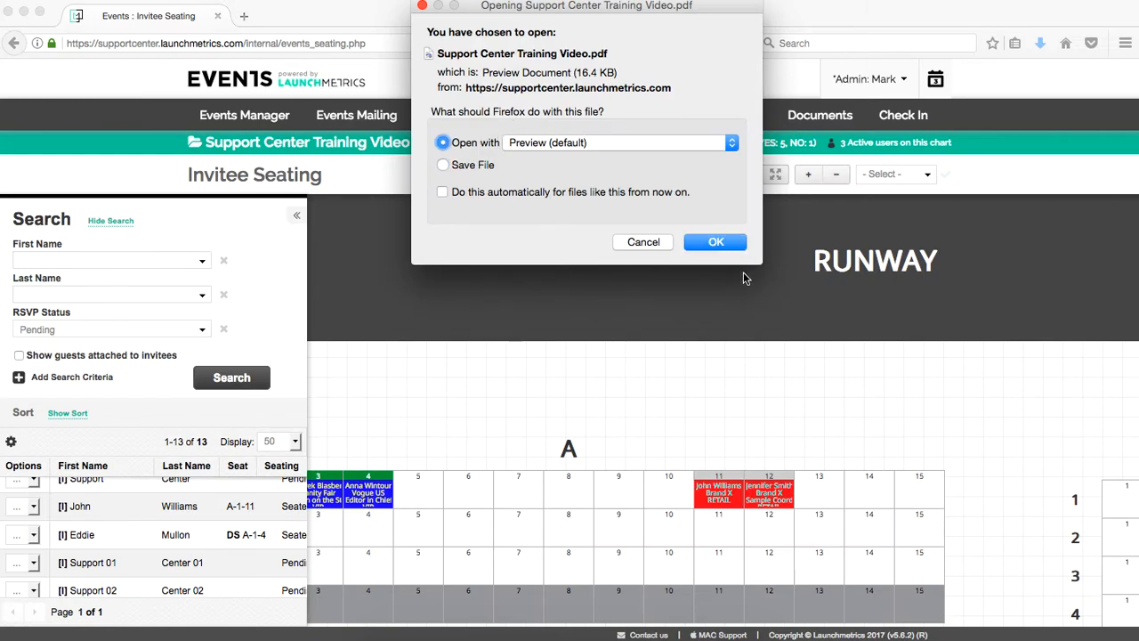
pyautogui.click(719, 240)
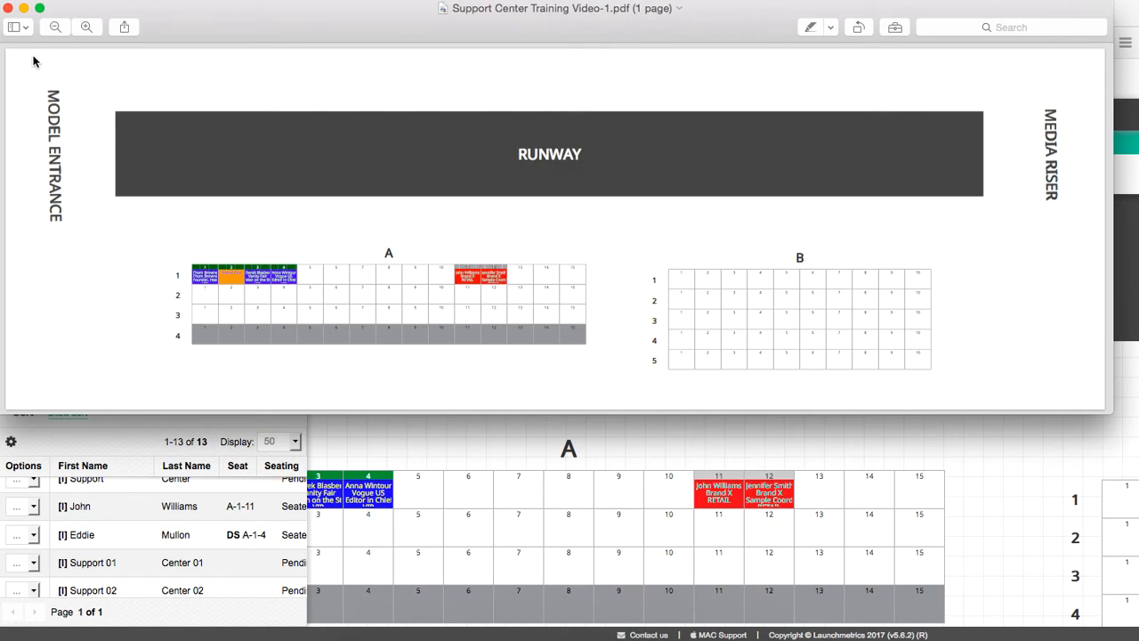
pyautogui.click(10, 8)
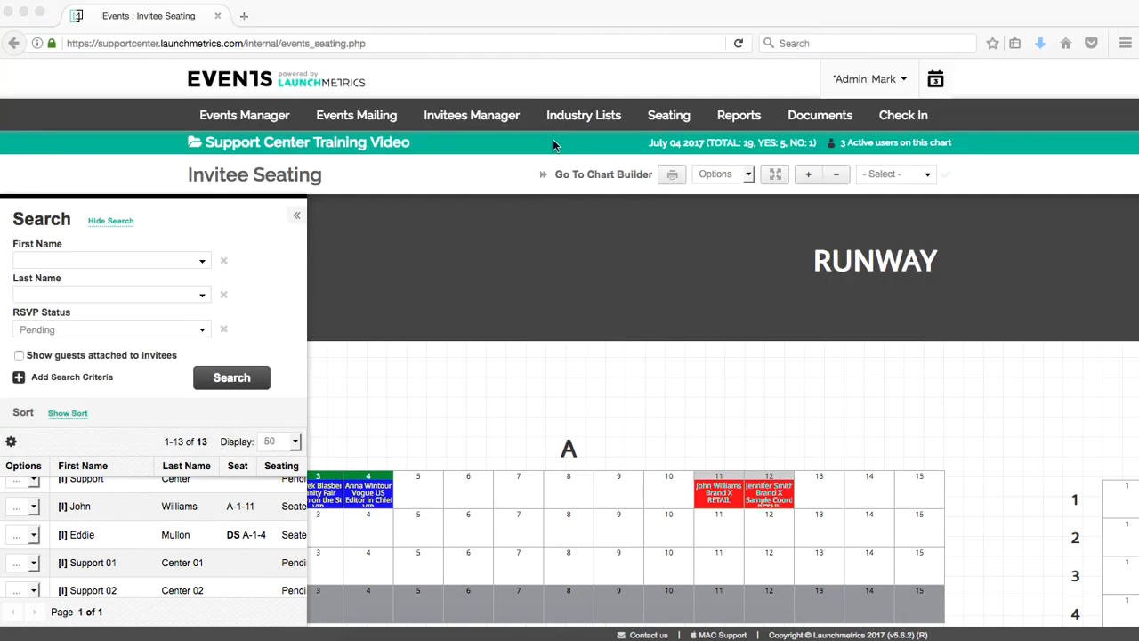
# Export the seating as Sections with section A selected and open the PDF in Preview.
pyautogui.click(672, 176)
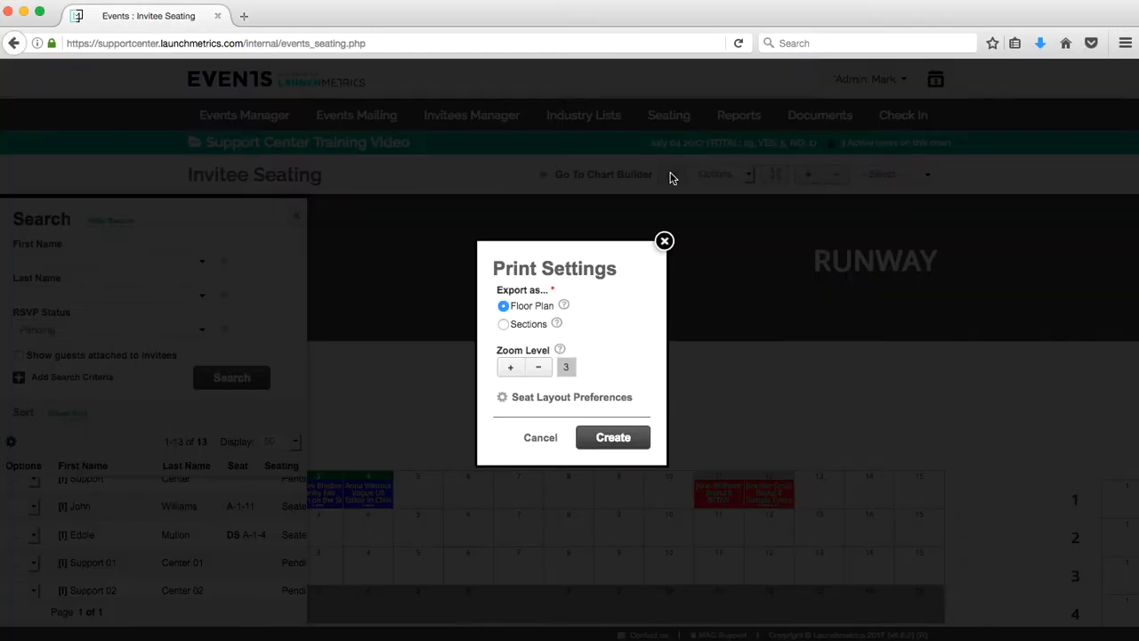
pyautogui.click(534, 324)
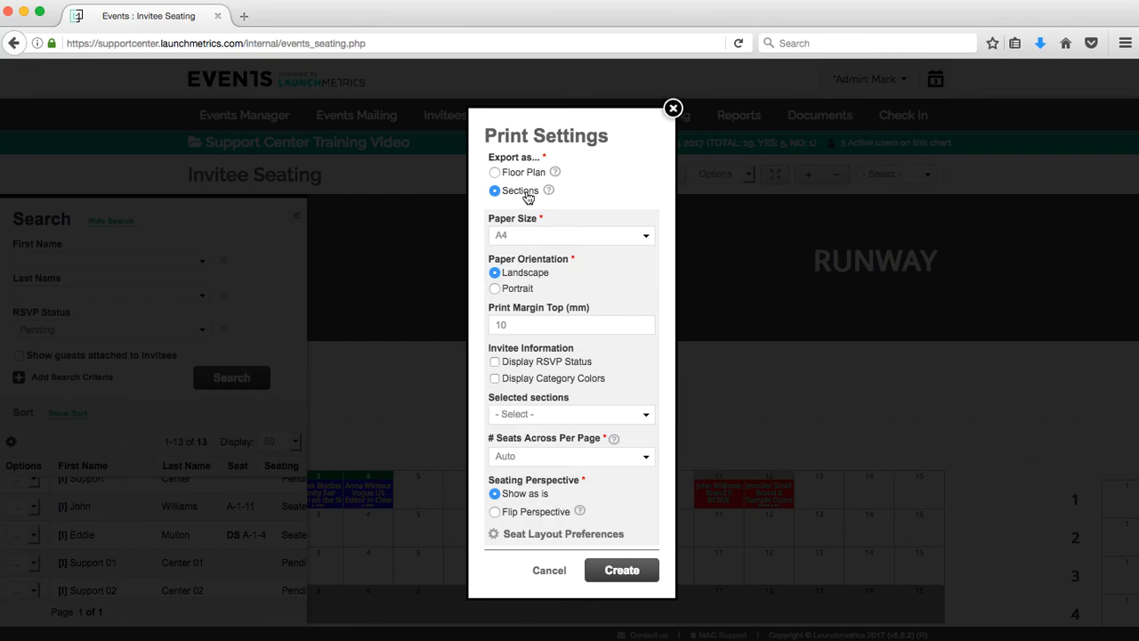
pyautogui.click(583, 415)
pyautogui.click(555, 461)
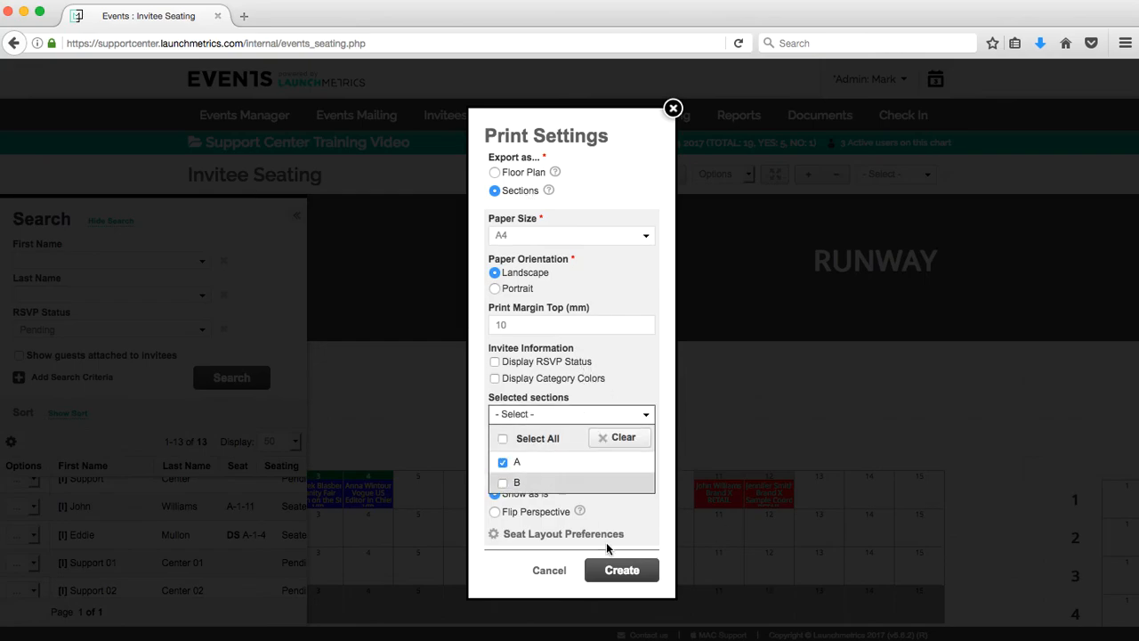
pyautogui.click(633, 581)
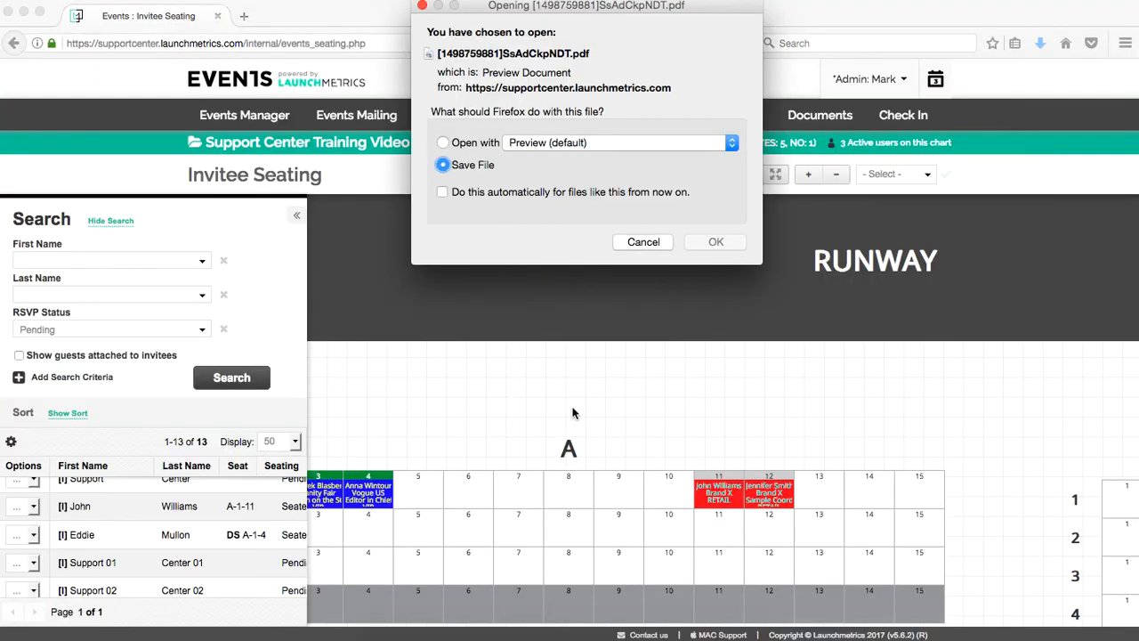
pyautogui.click(481, 144)
pyautogui.click(717, 243)
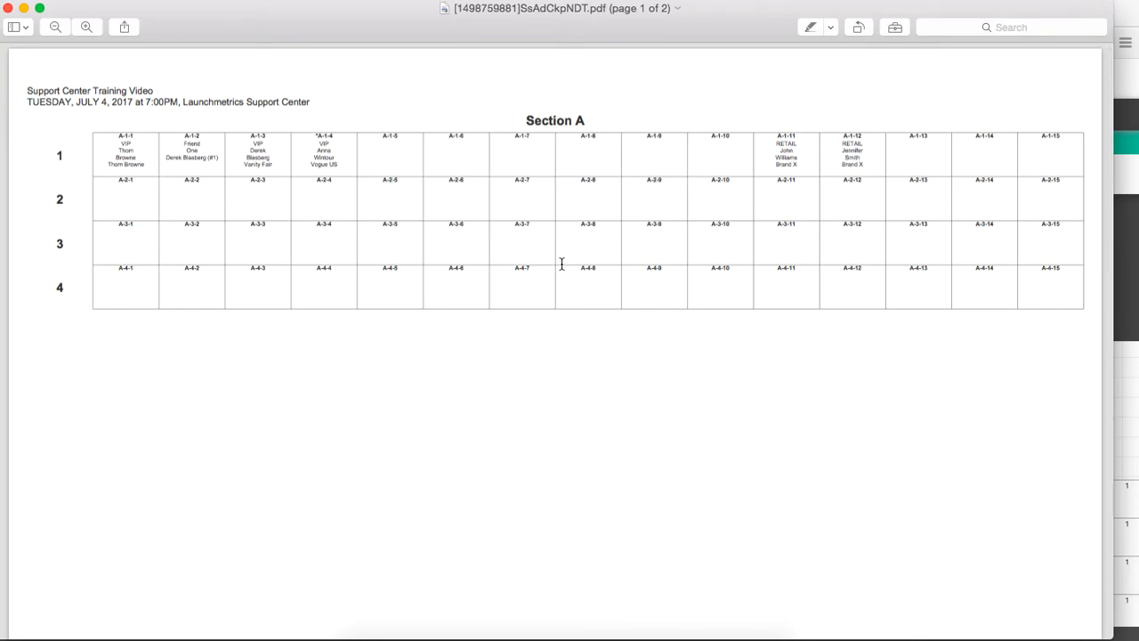
# Examine the seat details on the exported Section A page, close the PDF and return to the full seating chart.
pyautogui.scroll(-1, 590, 374)
pyautogui.scroll(1, 591, 374)
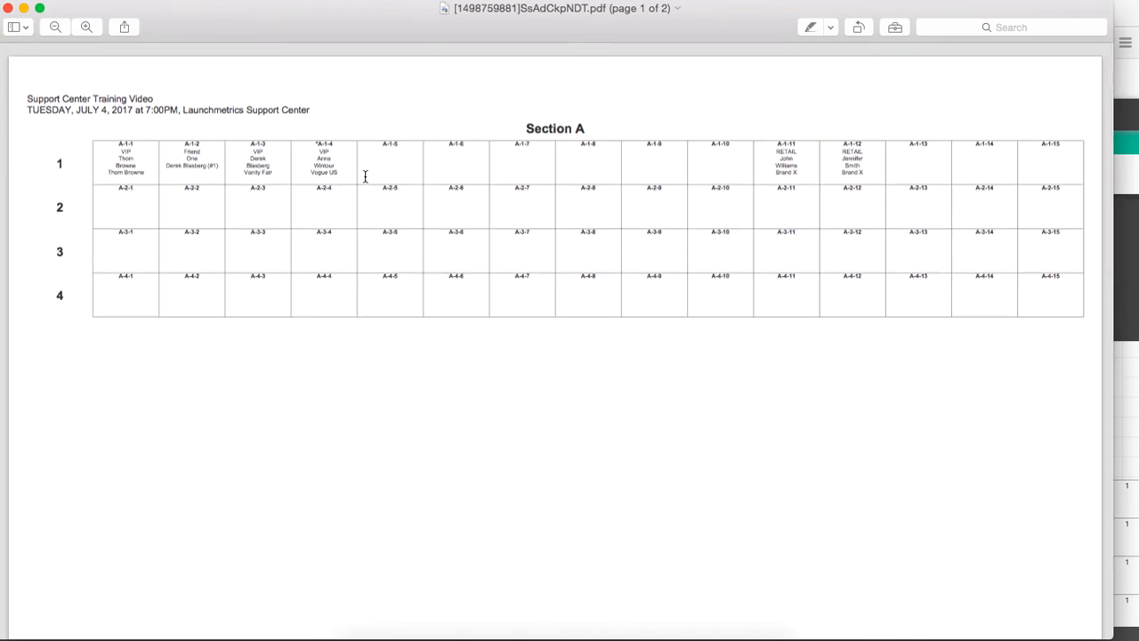
pyautogui.scroll(-1, 528, 290)
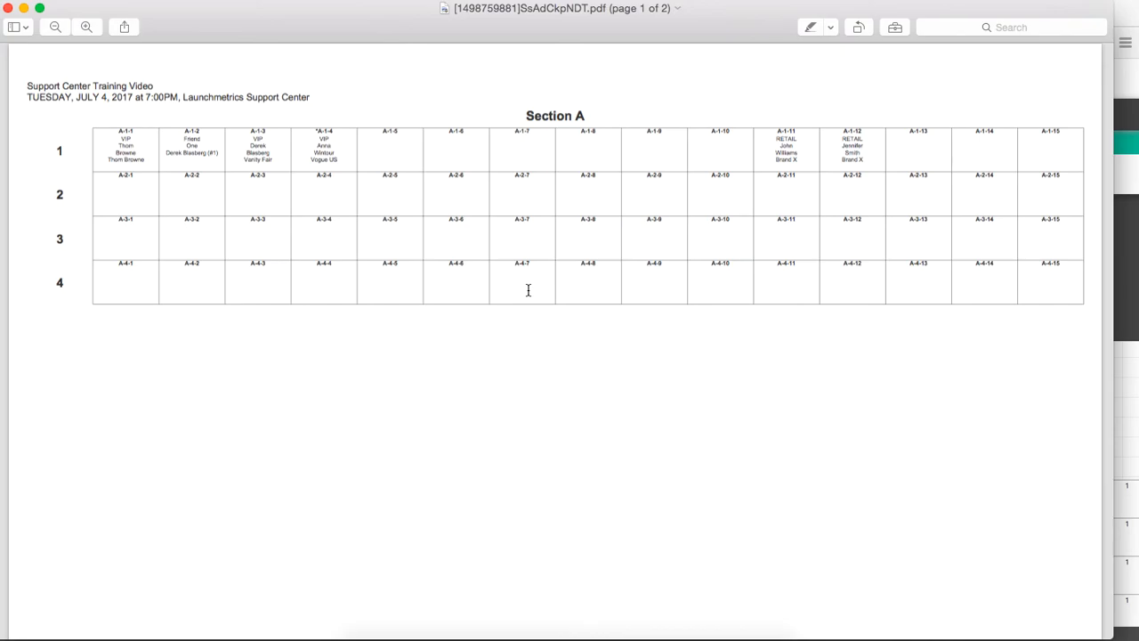
pyautogui.click(8, 9)
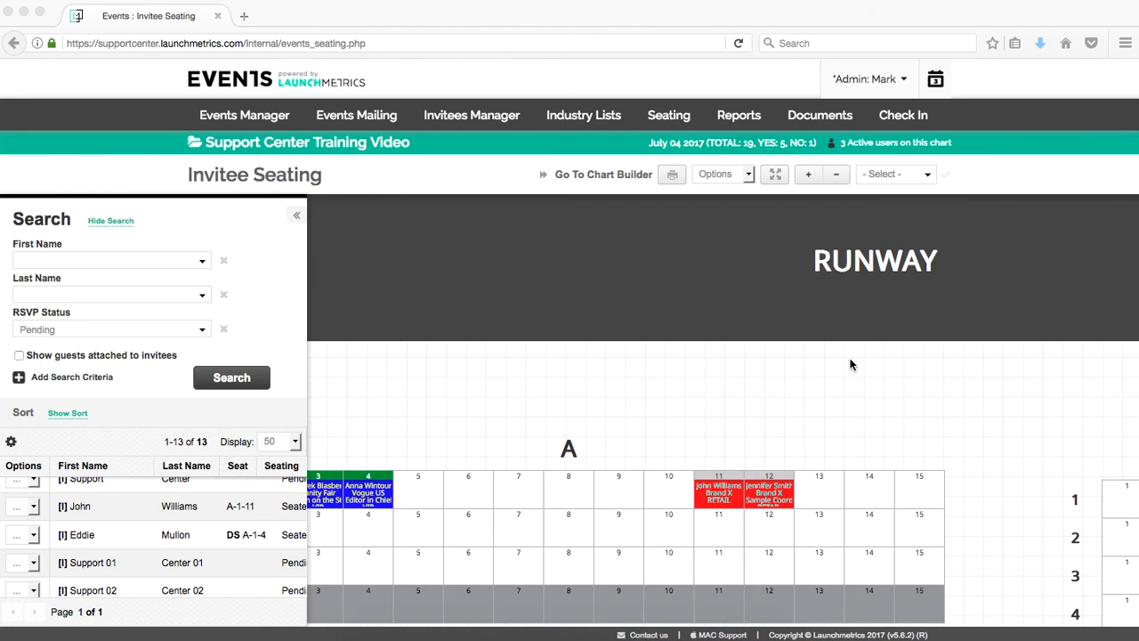
pyautogui.click(836, 185)
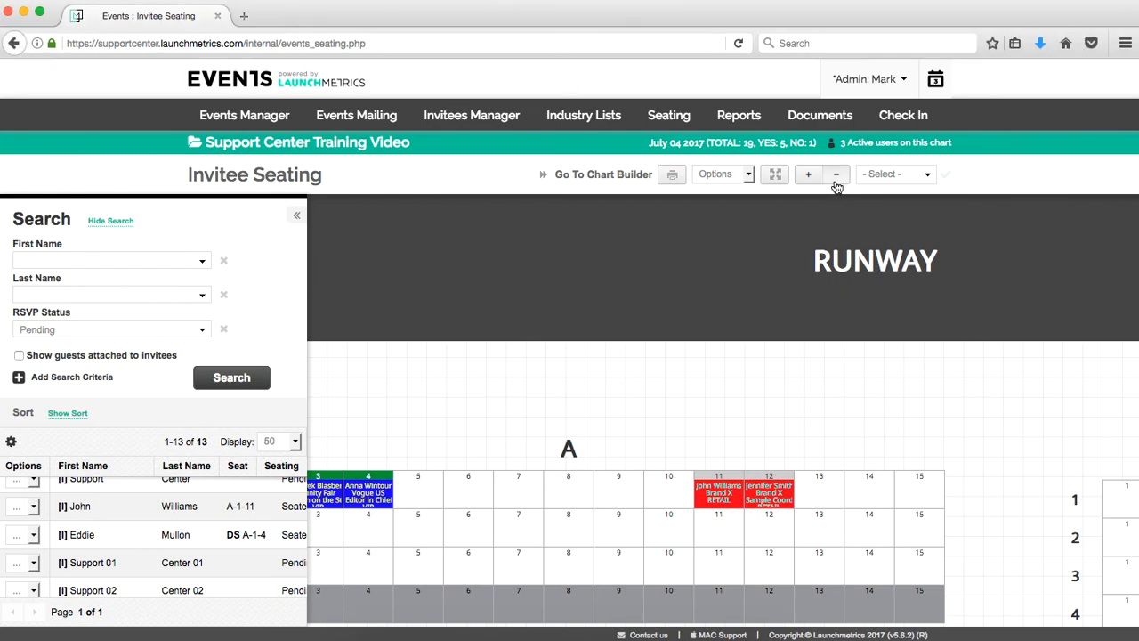
pyautogui.click(836, 185)
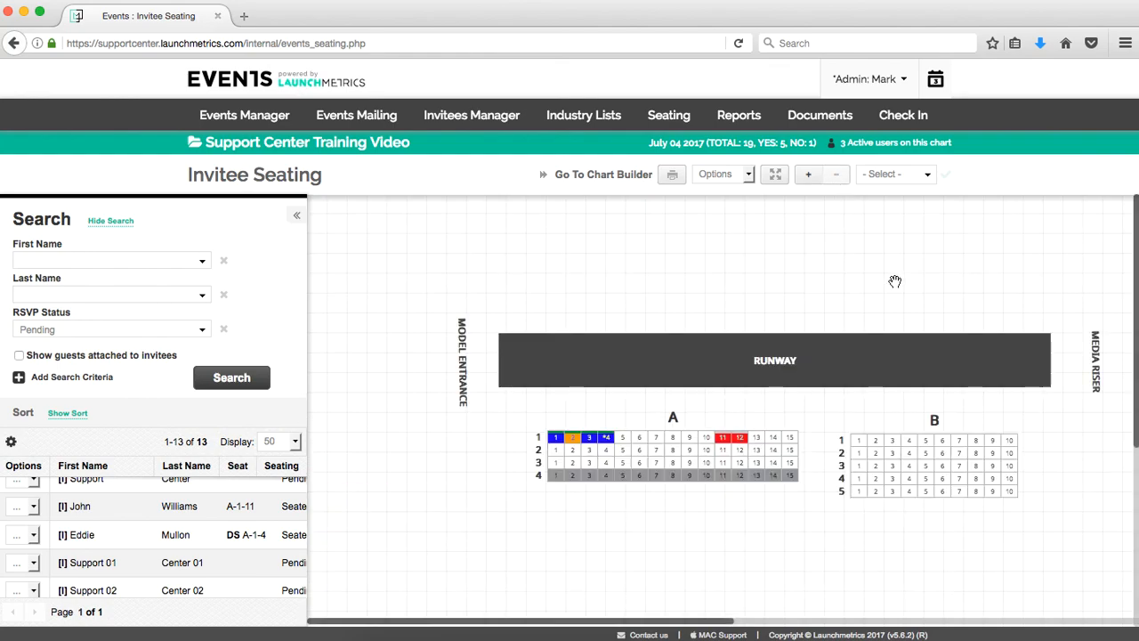